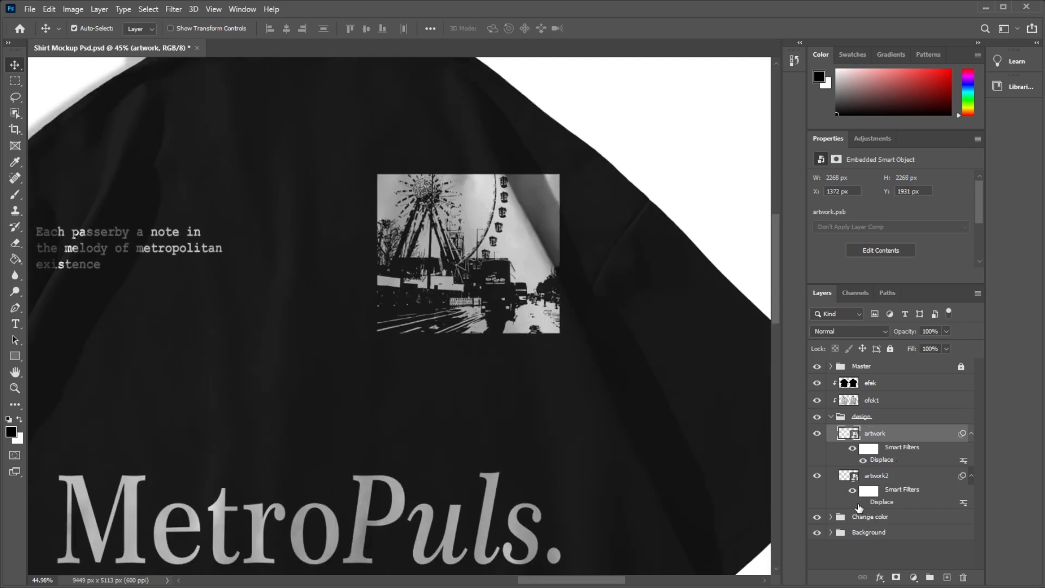
- Turn on the Displace smart filter of the artwork2 layer and inspect the warped back print
left_click(863, 502)
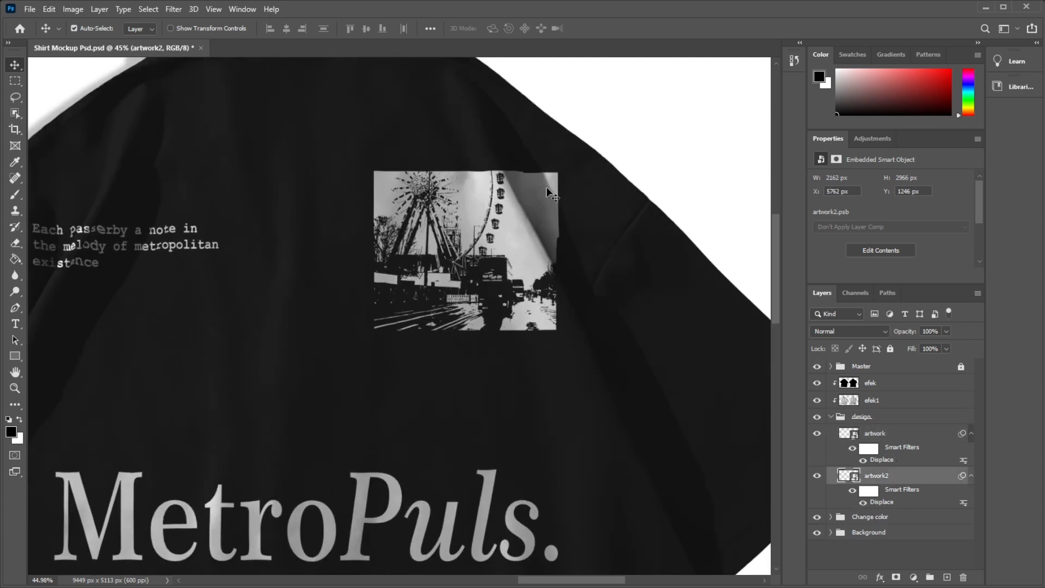
scroll(574, 308, "up", 7)
scroll(530, 182, "down", 15)
scroll(573, 370, "up", 7)
scroll(404, 121, "up", 3)
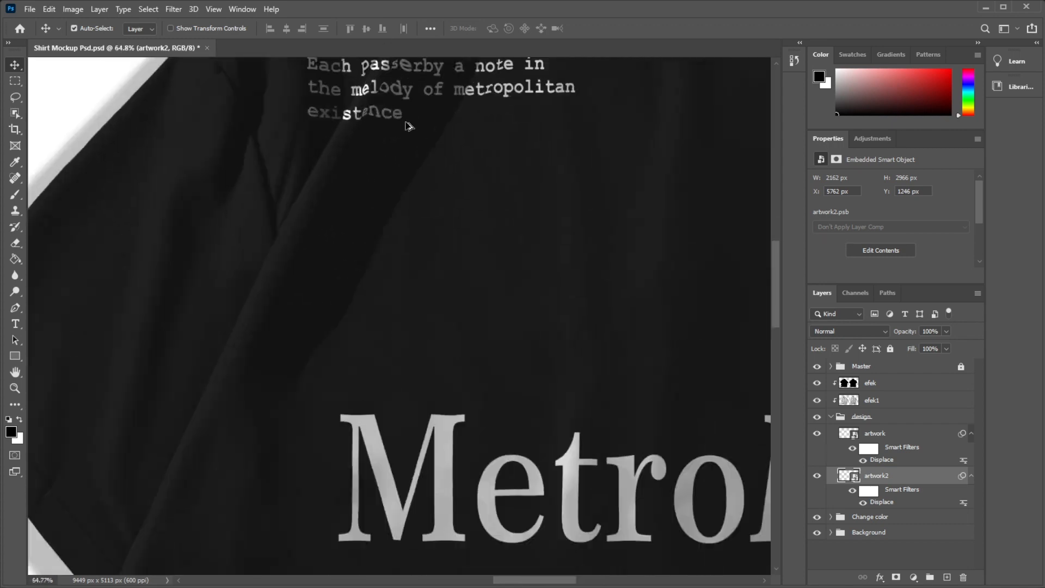
scroll(404, 121, "down", 8)
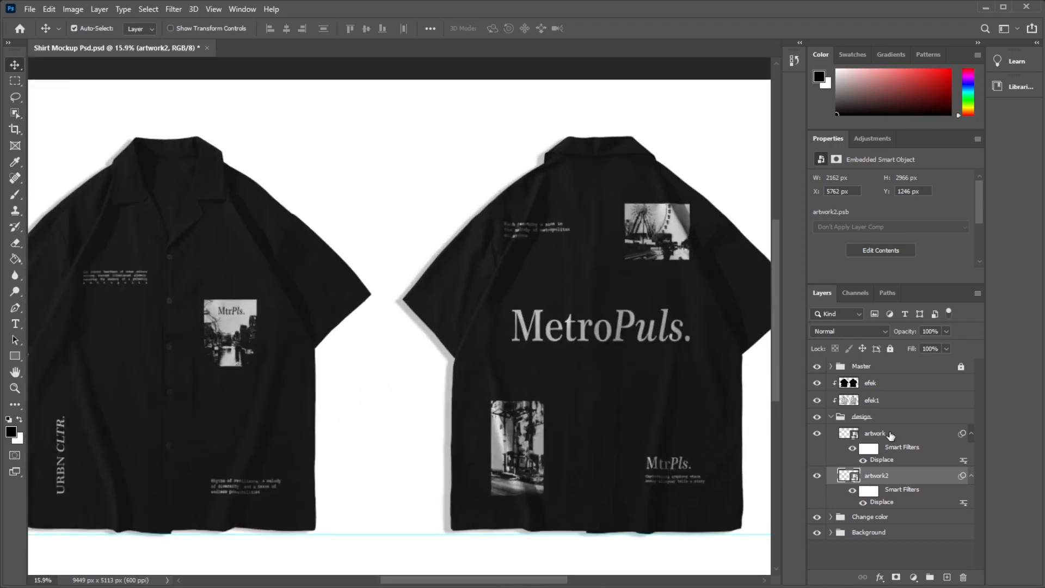
- Reapply the Displace smart filter on the artwork layer with displacement.psd as the displacement map
left_click(890, 435)
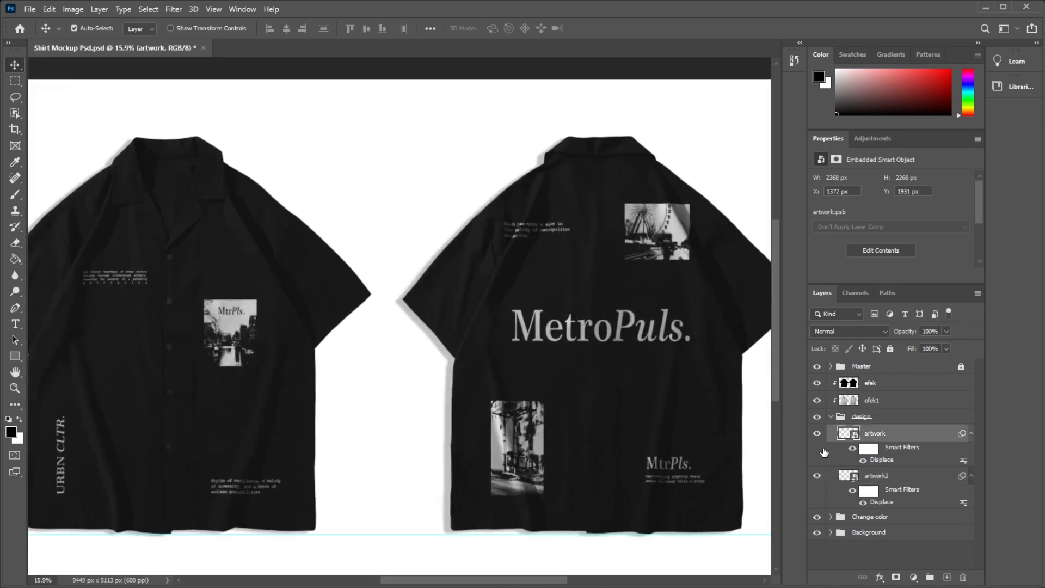
scroll(512, 374, "down", 2)
scroll(617, 321, "up", 4)
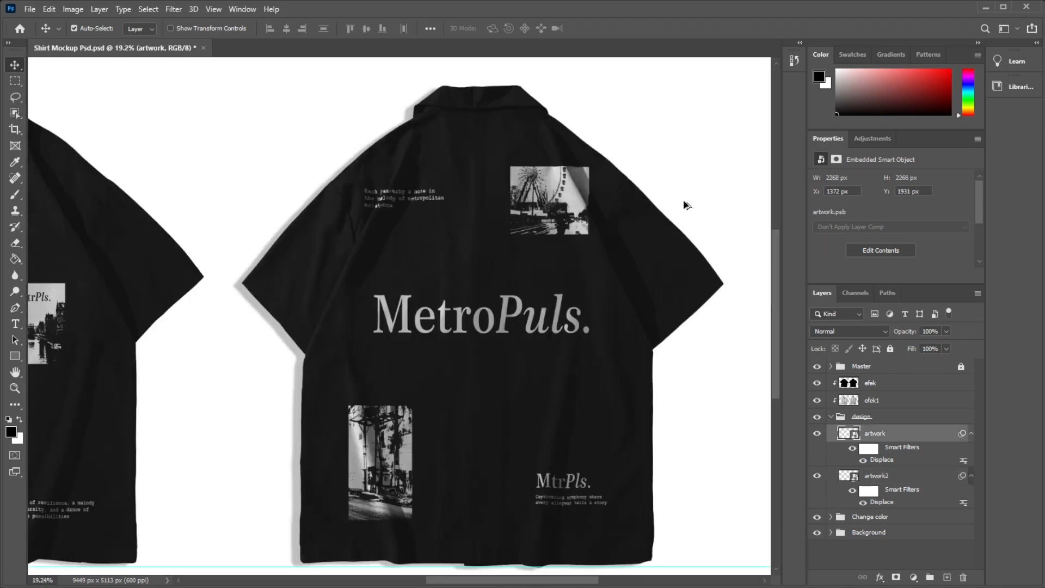
scroll(603, 414, "down", 2)
scroll(602, 413, "up", 1)
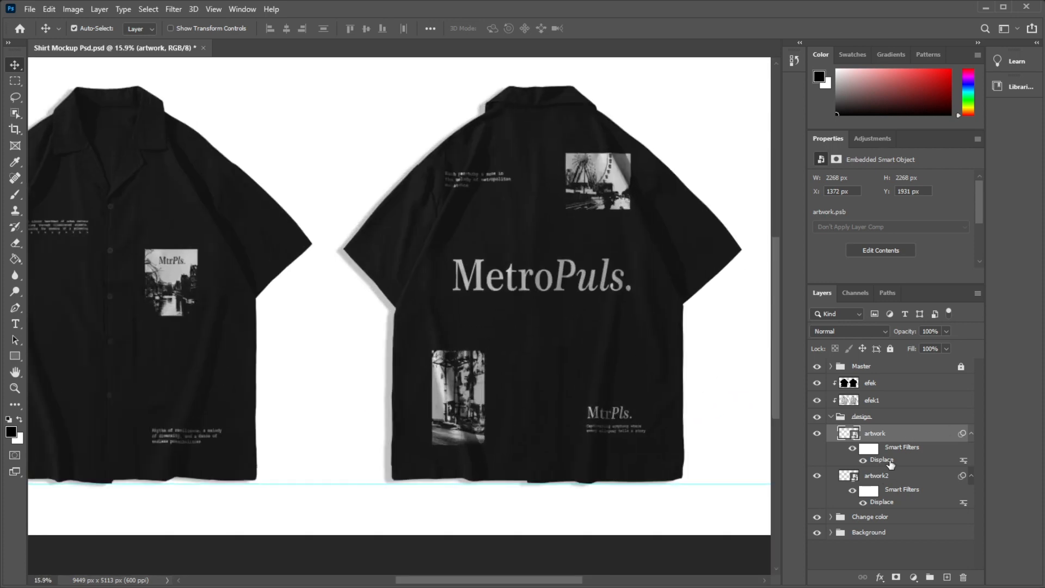
double_click(887, 461)
left_click(584, 194)
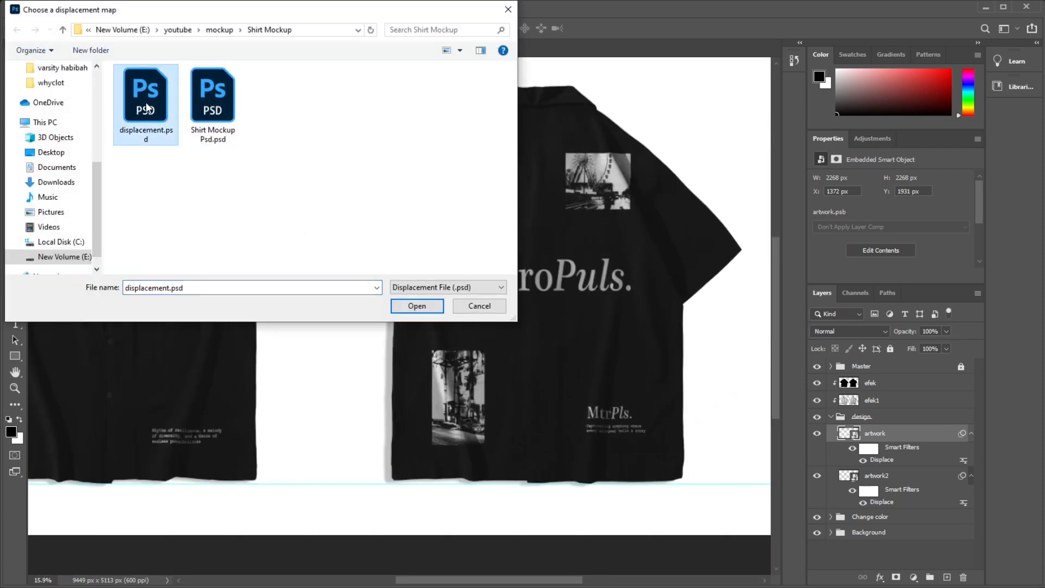
double_click(148, 108)
scroll(626, 147, "up", 5)
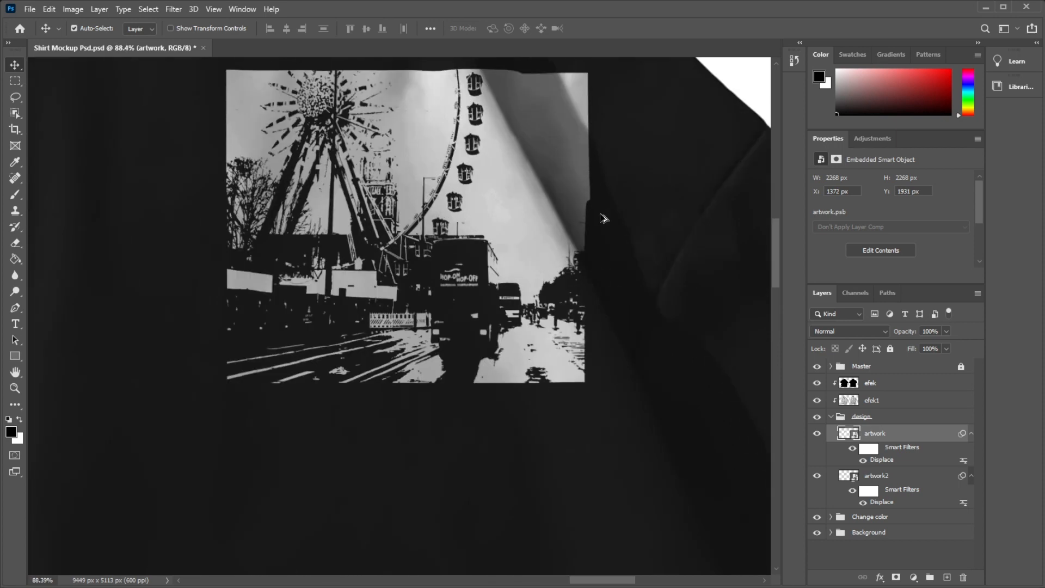
scroll(602, 217, "down", 3)
- Adjust the Levels of the efek1 layer, setting the white input level to 214 and shifting the midtones
left_click(886, 400)
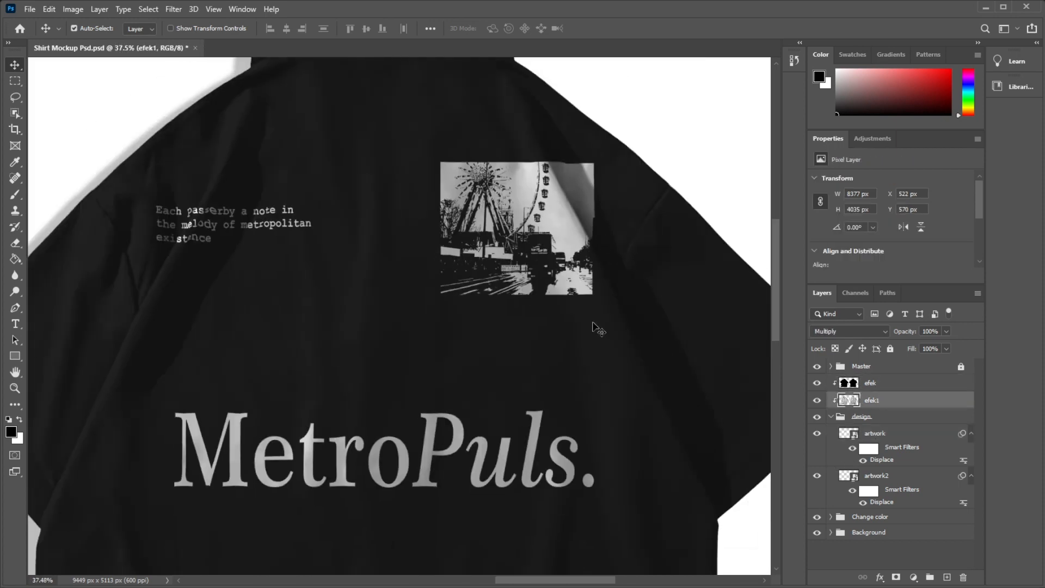
scroll(595, 327, "up", 2)
key("ctrl+l")
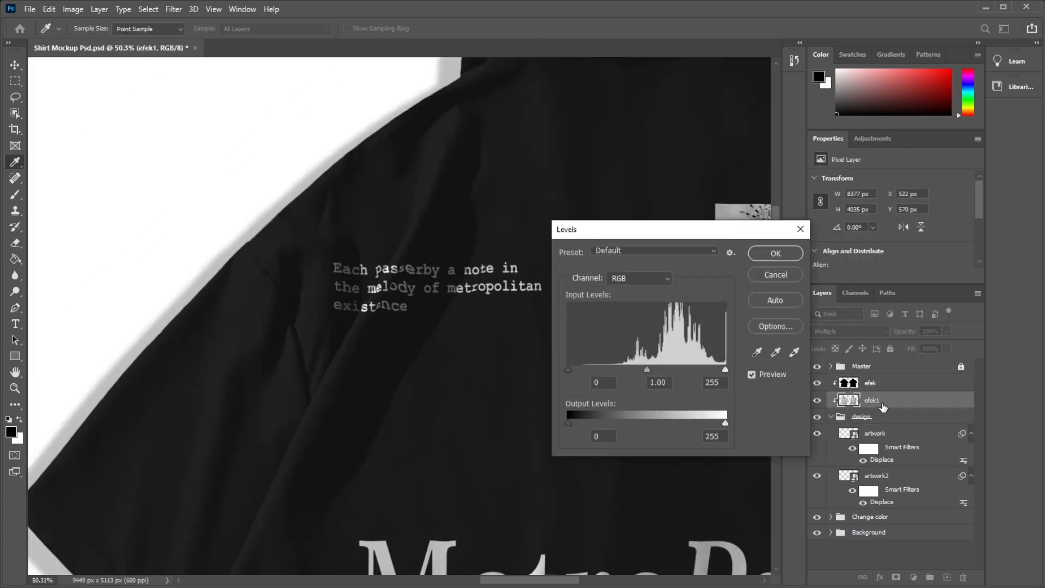
left_click_drag(726, 369, 699, 369)
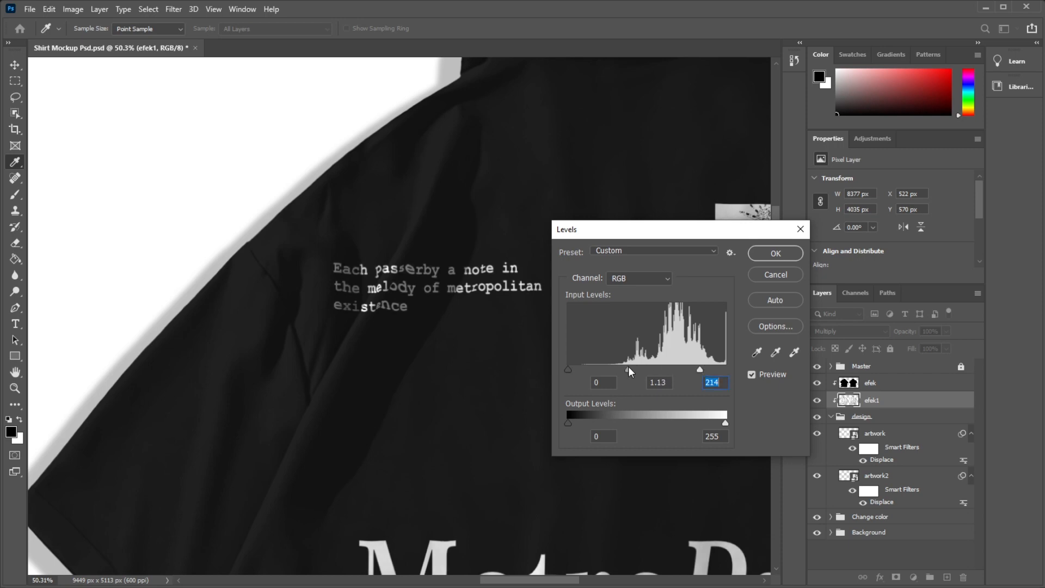
left_click_drag(628, 369, 639, 369)
key("Return")
- Expand the Change color group by picking the shirt body on the canvas, collapse the design group and select Change color
scroll(434, 229, "down", 3)
left_click(436, 254)
scroll(436, 255, "down", 6)
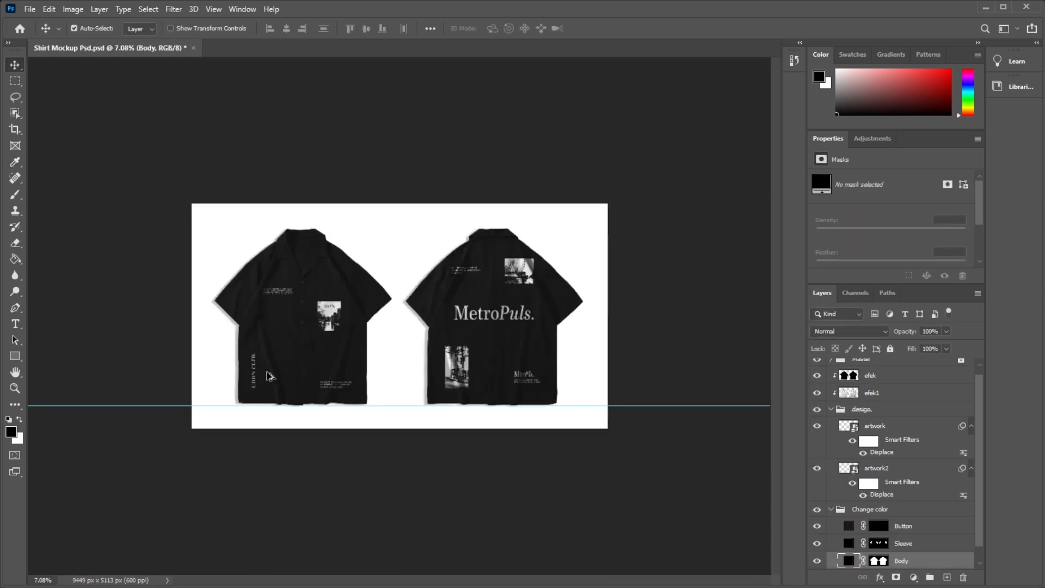
scroll(271, 377, "up", 3)
left_click(830, 409)
left_click(870, 432)
scroll(690, 225, "up", 1)
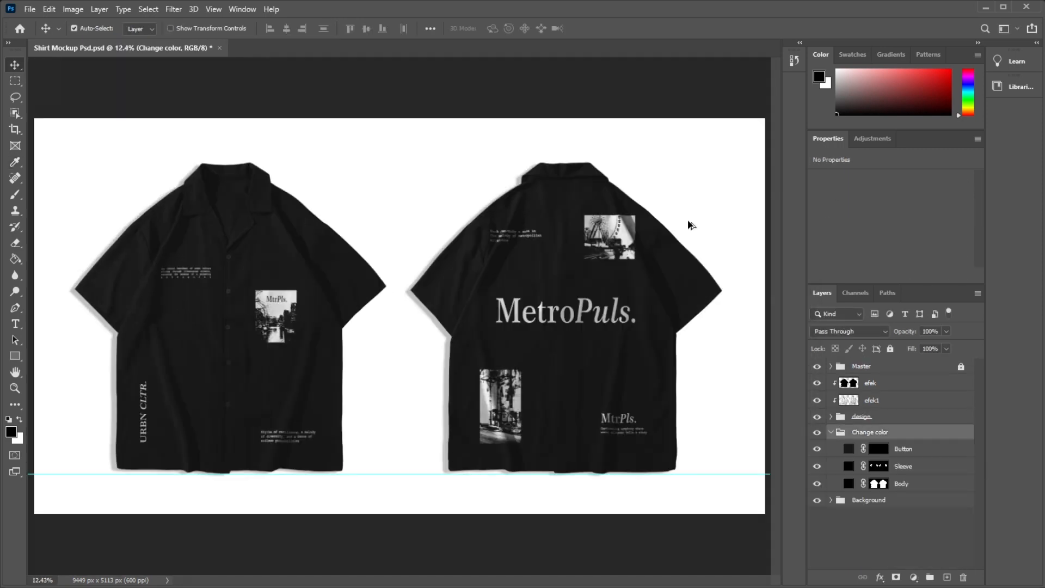
- Set the Button fill layer's colour to white, ffffff
scroll(691, 224, "up", 1)
double_click(849, 449)
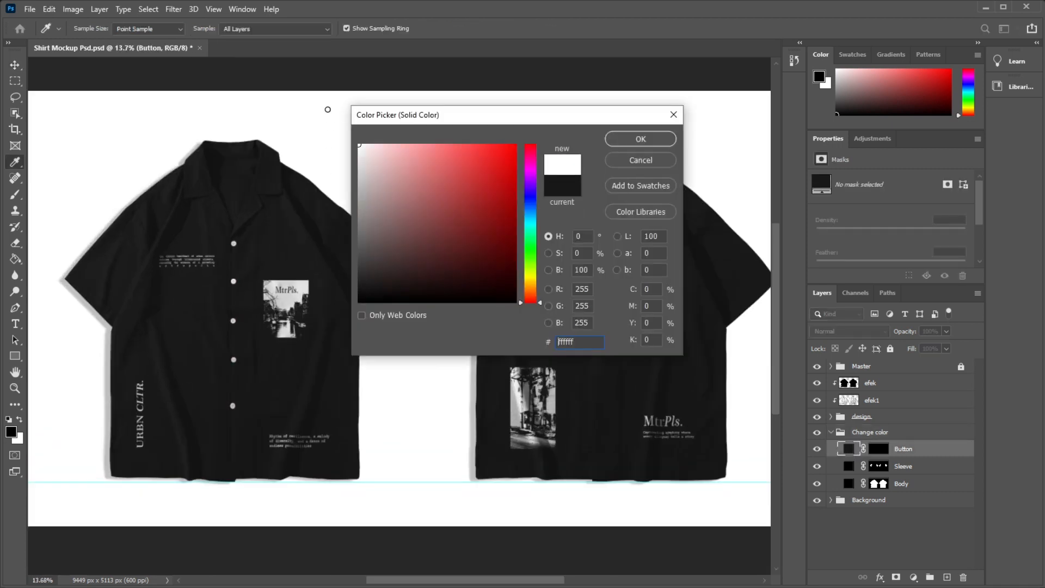
key("Return")
- Set the Sleeve fill layer's colour to red, e82626
double_click(849, 466)
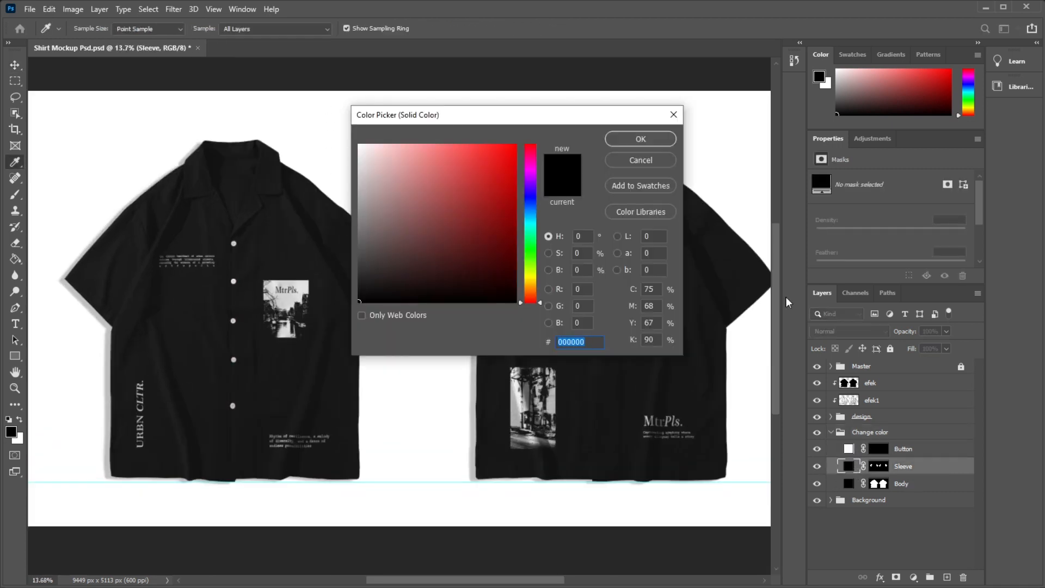
left_click_drag(383, 191, 490, 159)
key("Return")
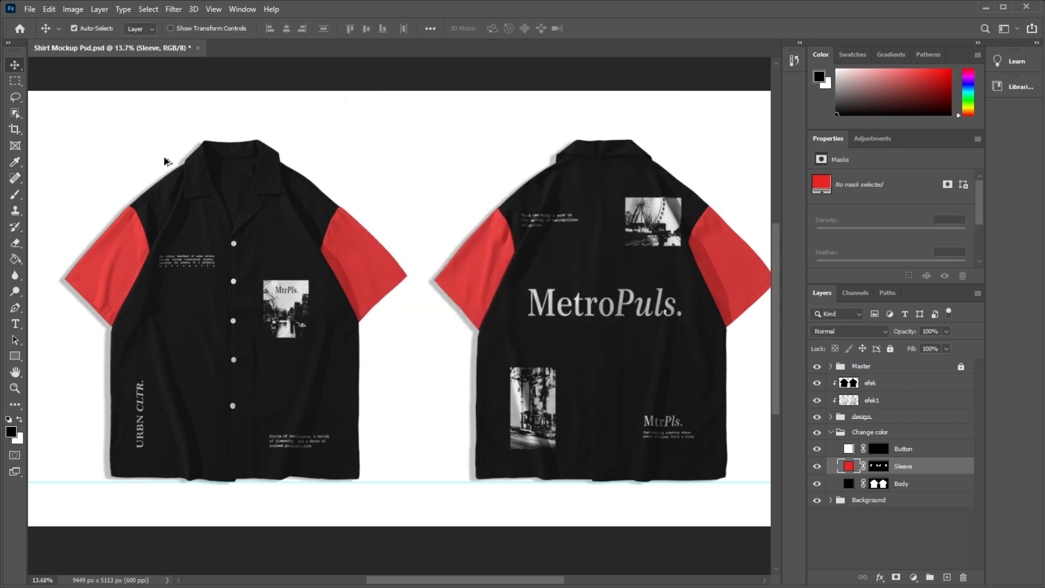
scroll(164, 161, "up", 3)
- Set the Sleeve fill layer's colour to black, 000000
double_click(849, 466)
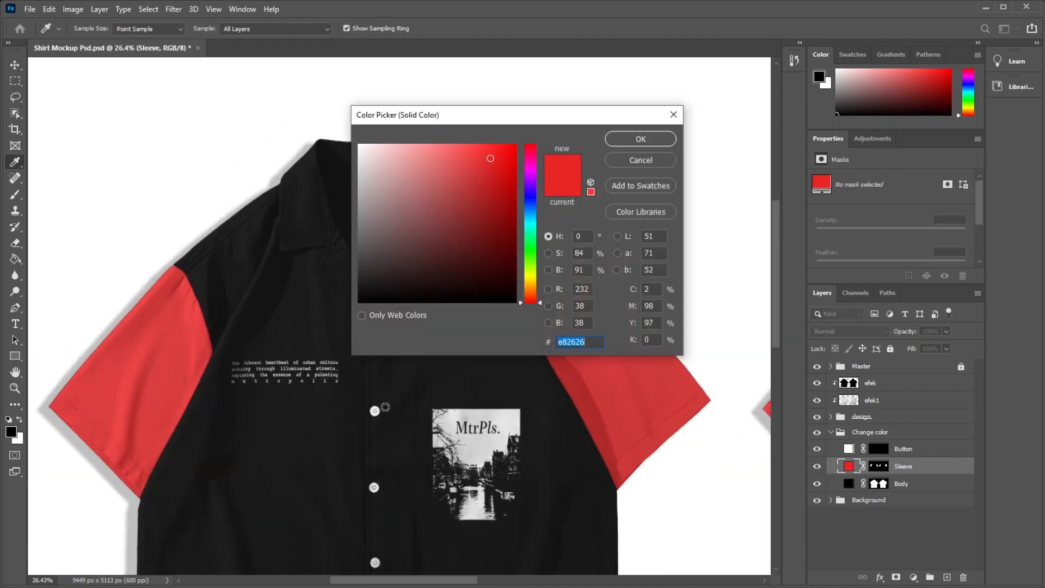
left_click(450, 233)
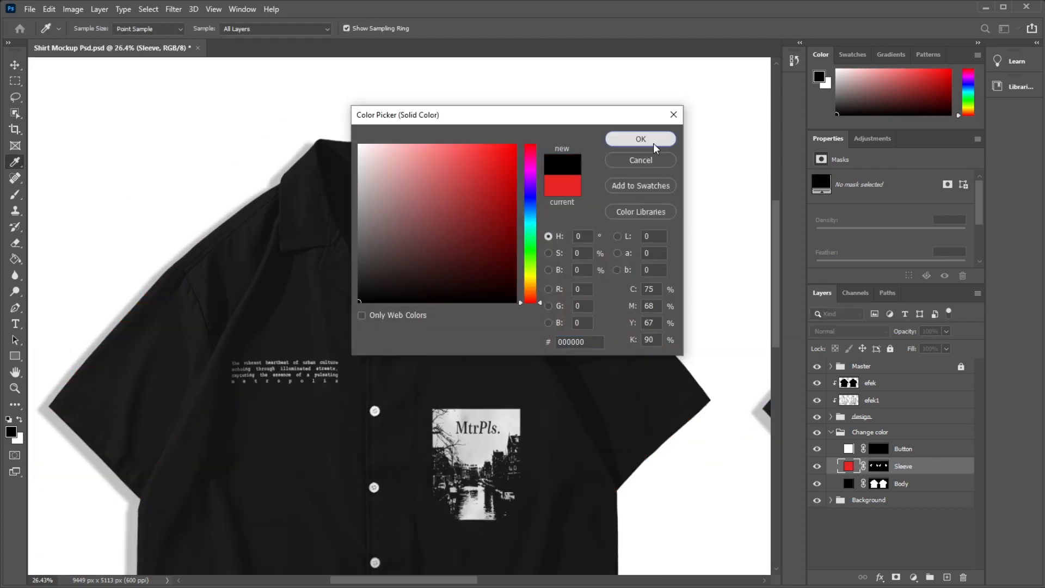
left_click(653, 142)
- Recolour the Body fill layer to a light greyish beige and get the Pen tool ready at the front collar
left_click(904, 444)
scroll(288, 173, "up", 5)
scroll(256, 226, "down", 3)
key("p")
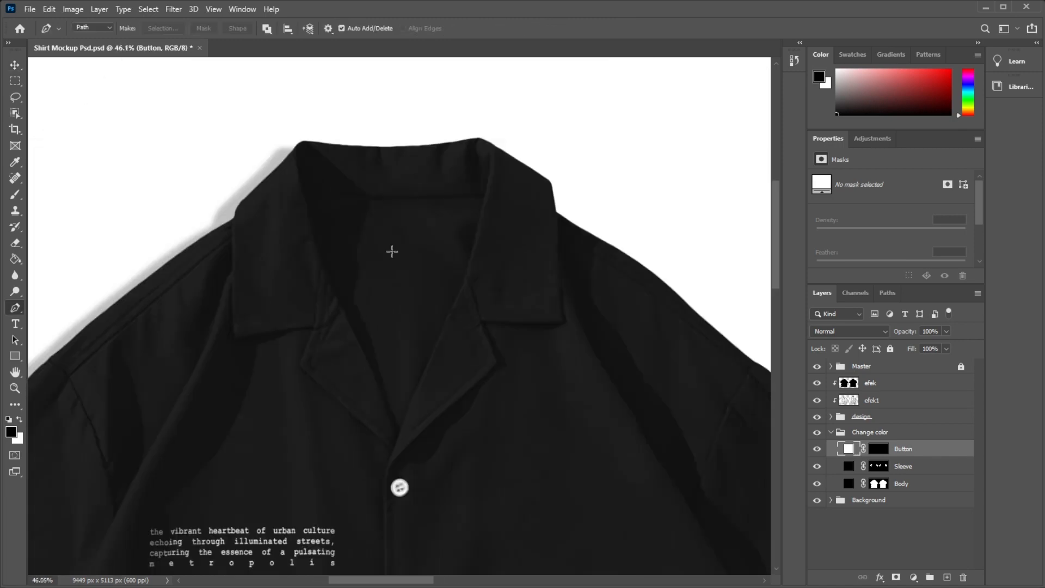
scroll(390, 250, "up", 4)
double_click(849, 483)
left_click(368, 198)
left_click(624, 142)
- Start a Pen path along the upper edge of the front shirt's inner neck area, from one collar flap to the other
left_click_drag(622, 143, 537, 91)
left_click(256, 197)
left_click_drag(448, 217, 532, 216)
left_click(683, 211)
left_click_drag(682, 210, 661, 126)
left_click_drag(630, 246, 620, 280)
key("ctrl+z")
- Continue the Pen path down the right-hand collar edge of the neck opening towards its lowest point
scroll(661, 148, "up", 3)
left_click_drag(635, 228, 610, 296)
left_click_drag(610, 295, 575, 373)
left_click_drag(575, 373, 660, 189)
left_click_drag(603, 314, 568, 157)
left_click_drag(462, 371, 433, 440)
left_click_drag(434, 440, 490, 236)
- Trace the left-hand collar edge back up from the neck opening's lowest point and close the path at its start
left_click(450, 350)
left_click_drag(370, 168, 428, 266)
left_click_drag(373, 141, 455, 365)
left_click_drag(409, 263, 399, 238)
left_click_drag(375, 162, 438, 451)
left_click_drag(397, 292, 383, 239)
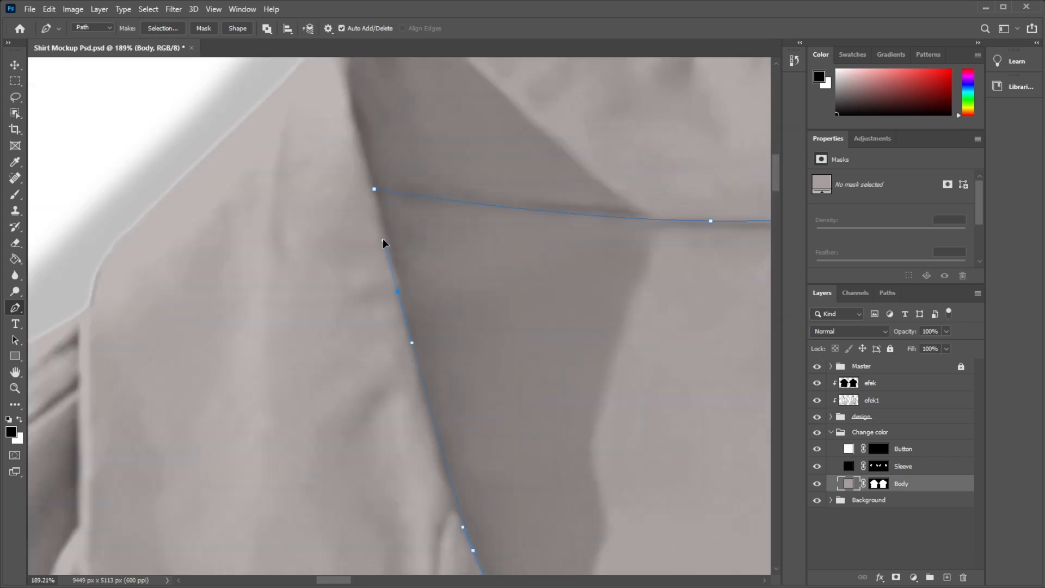
scroll(376, 185, "down", 3)
left_click(352, 177)
scroll(370, 318, "down", 5)
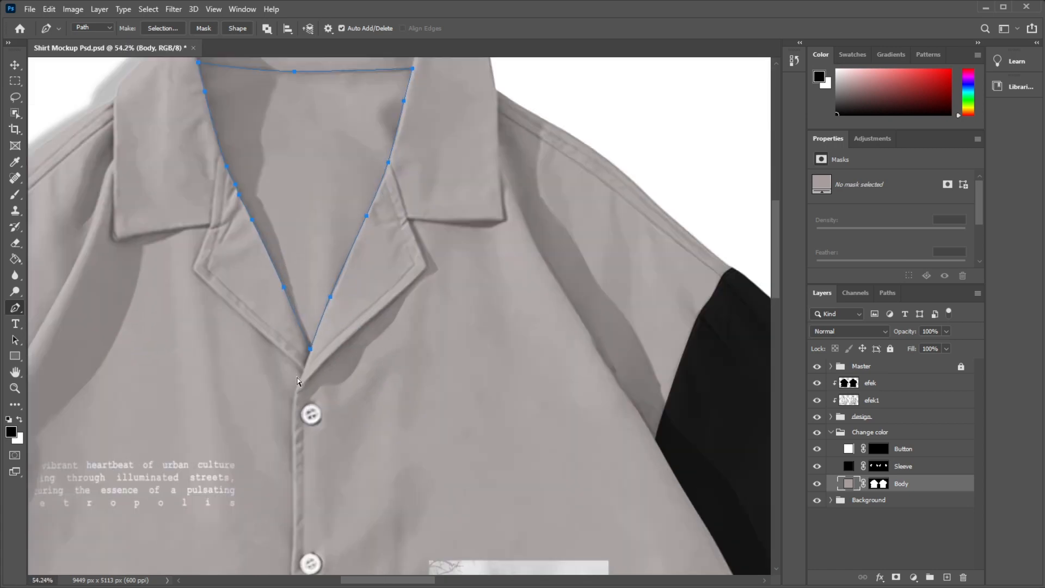
- Turn the neck path into a selection and add a solid colour fill layer in 565656 to it
key("ctrl+Return")
left_click(914, 578)
left_click(927, 358)
left_click_drag(327, 145, 337, 247)
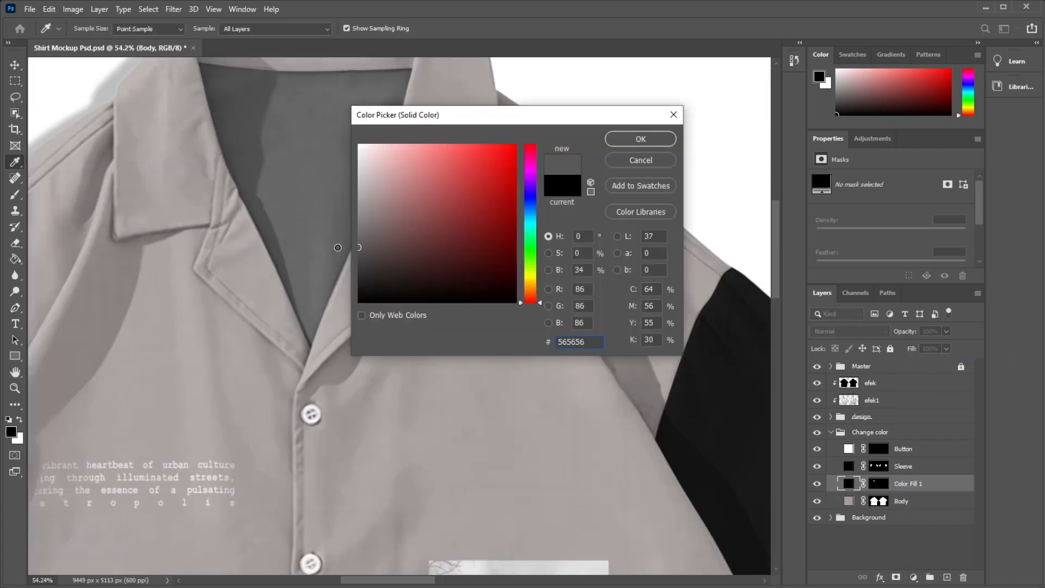
left_click(641, 139)
- Rename the new fill layer as INNER COLOR
double_click(908, 483)
type("INNER COLOR")
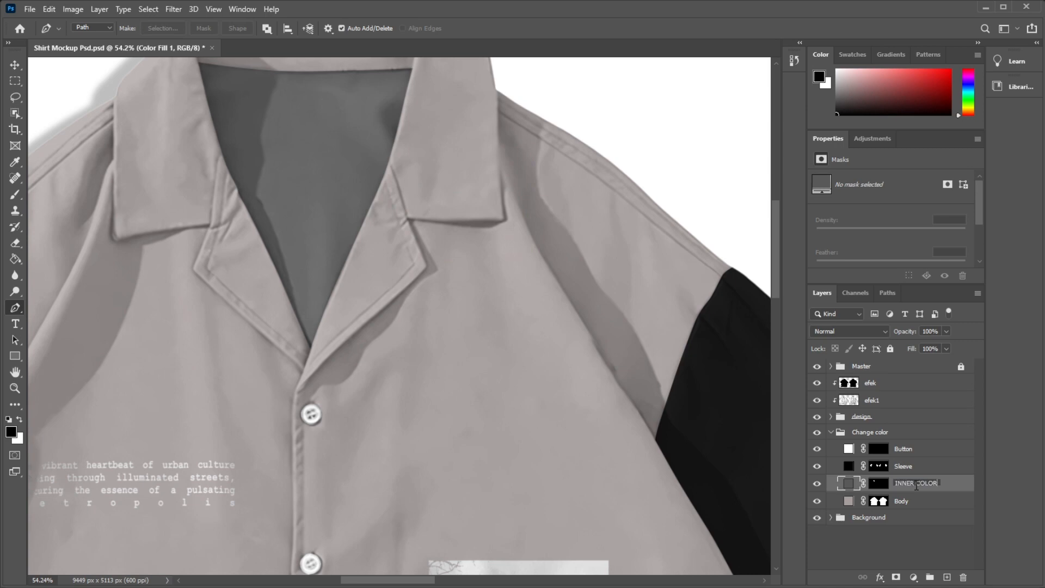
key("Return")
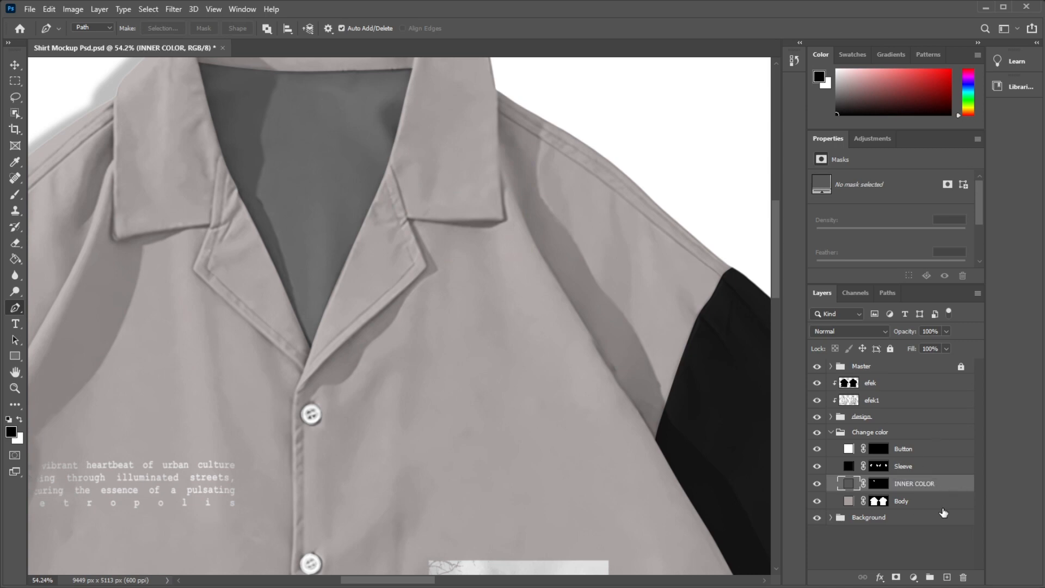
- Set the Body fill layer's colour to black
double_click(849, 501)
left_click_drag(436, 247, 358, 303)
left_click(641, 141)
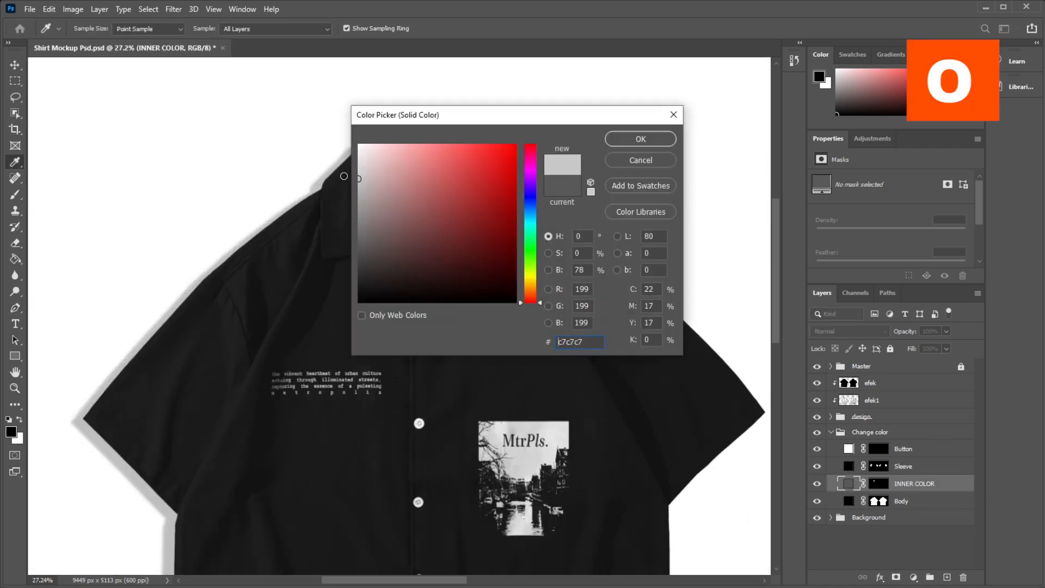
- Set the INNER COLOR fill to a light grey and check the neck area against the shirt
key("Return")
scroll(236, 240, "up", 5)
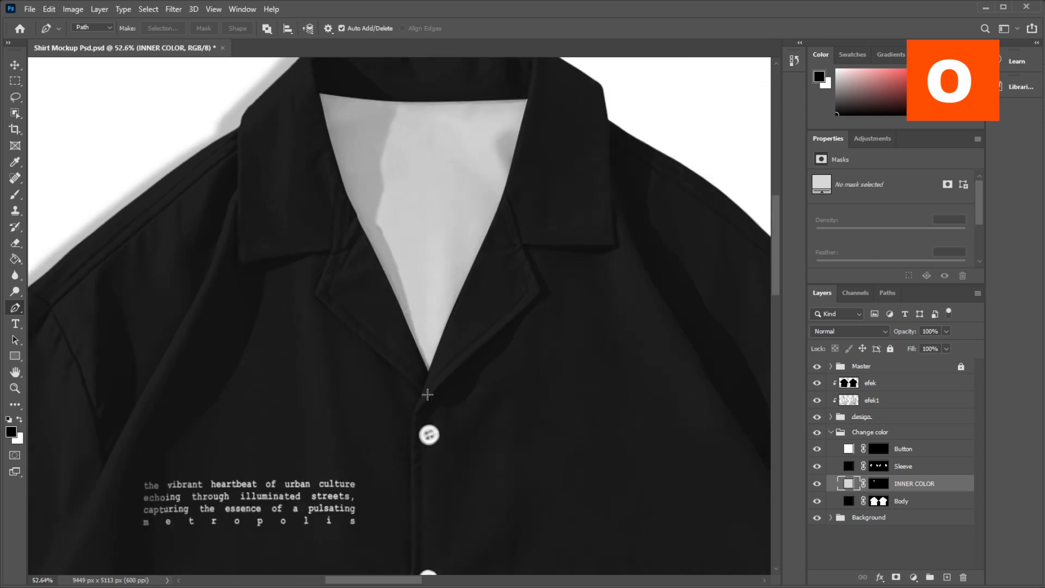
scroll(321, 259, "down", 5)
scroll(430, 325, "up", 3)
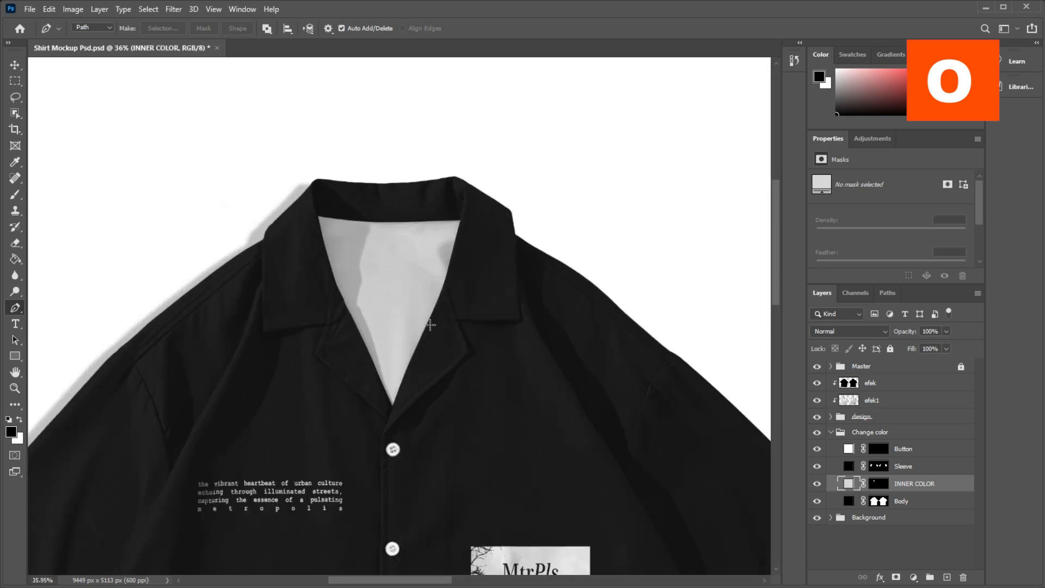
left_click(914, 577)
left_click(877, 484, "ctrl")
left_click(914, 578)
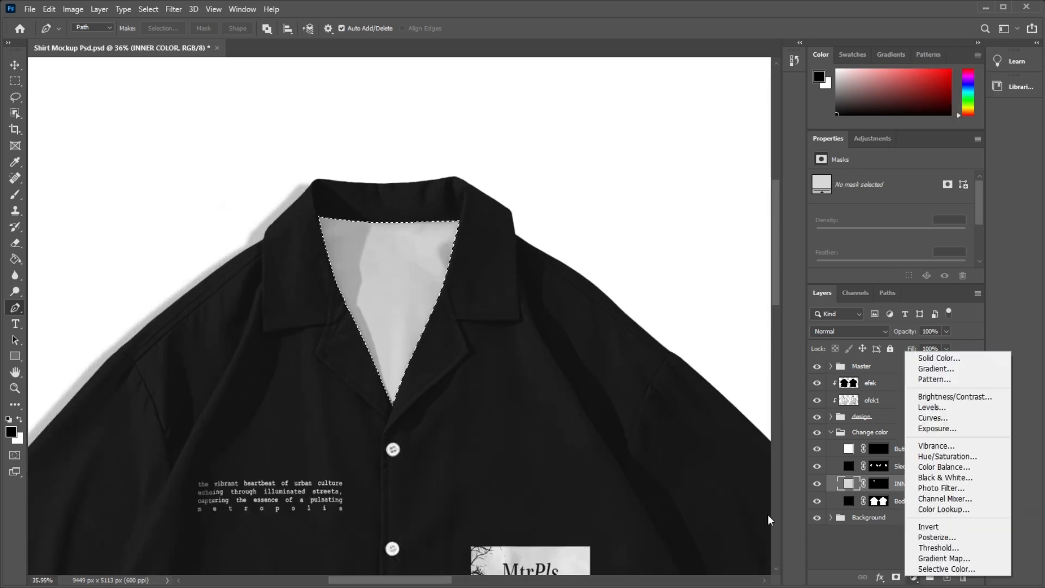
left_click(768, 515)
key("ctrl+d")
scroll(597, 139, "down", 3)
scroll(271, 187, "up", 3)
scroll(270, 186, "down", 2)
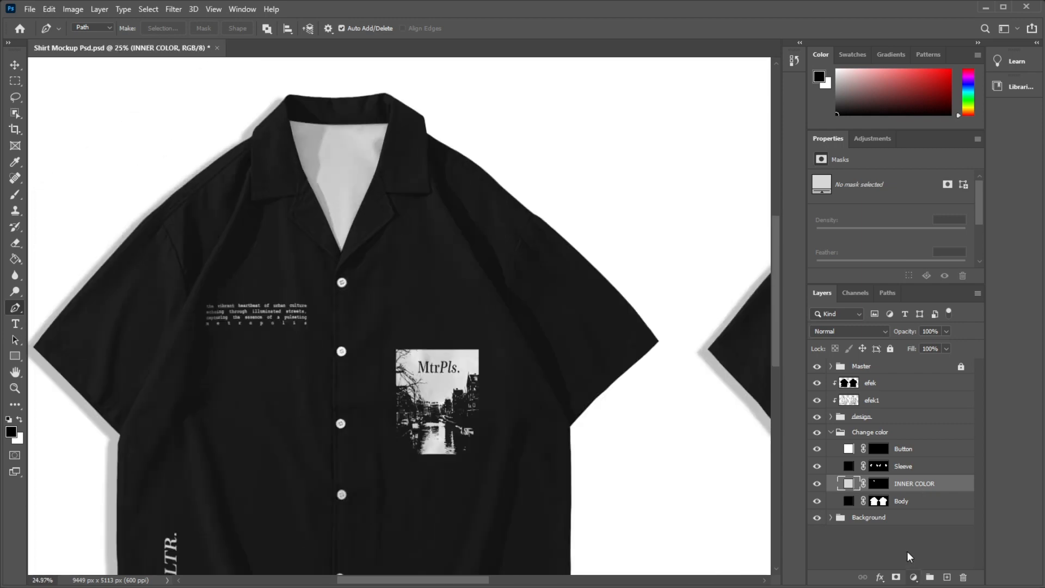
- Expand the Background group, switch the sdw shadow layer off and on, and toggle the bg layer's visibility
left_click(831, 517)
scroll(302, 203, "down", 7)
scroll(893, 517, "down", 1)
scroll(156, 179, "up", 7)
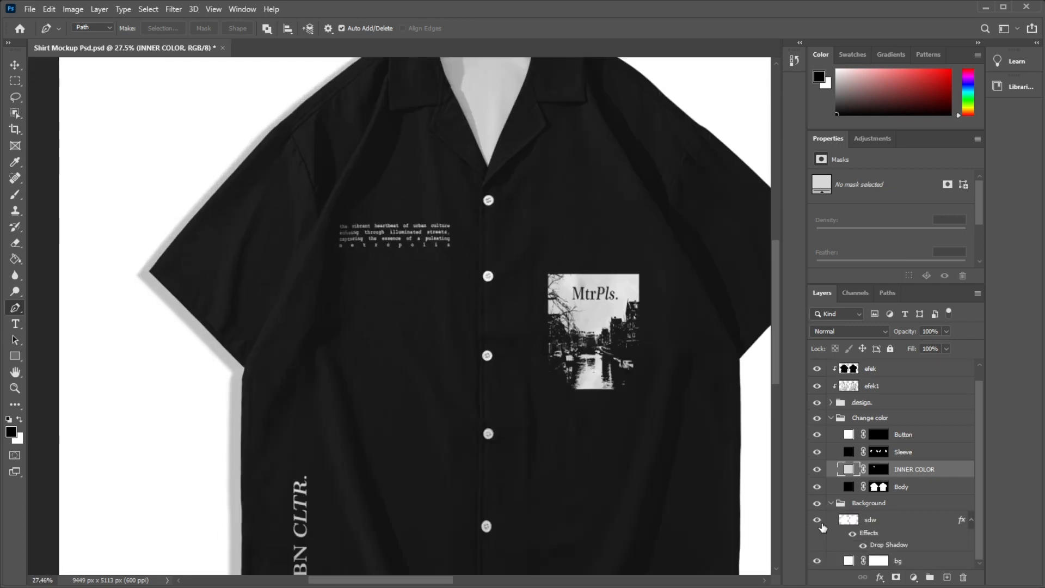
left_click(817, 521)
left_click(817, 521)
left_click(817, 562)
key("ctrl+0")
key("v")
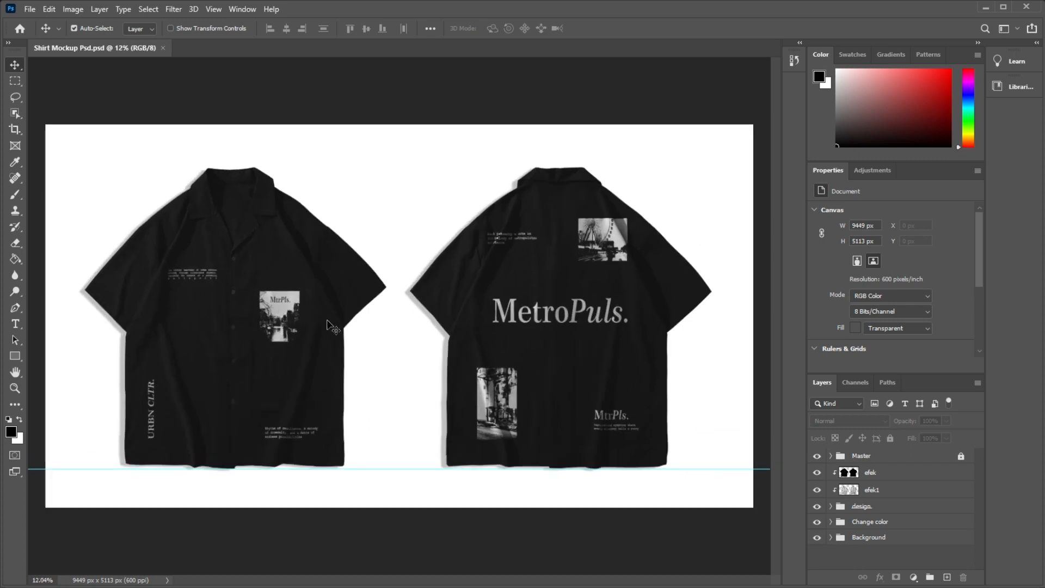
scroll(381, 297, "down", 2)
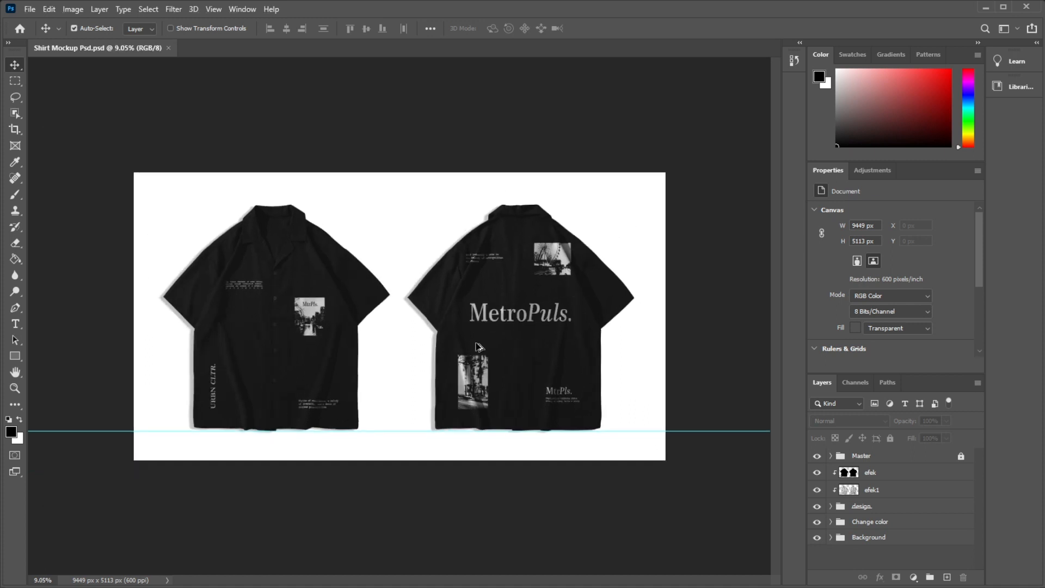
scroll(472, 379, "up", 2)
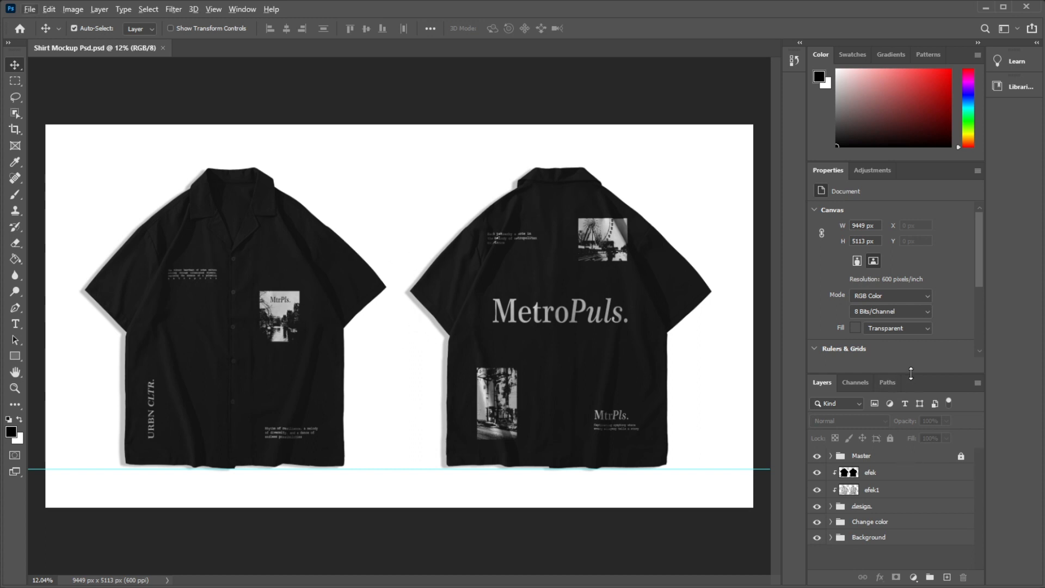
- Enlarge the layer list, unlock the Master group and expand it to show its layers
left_click_drag(911, 374, 916, 265)
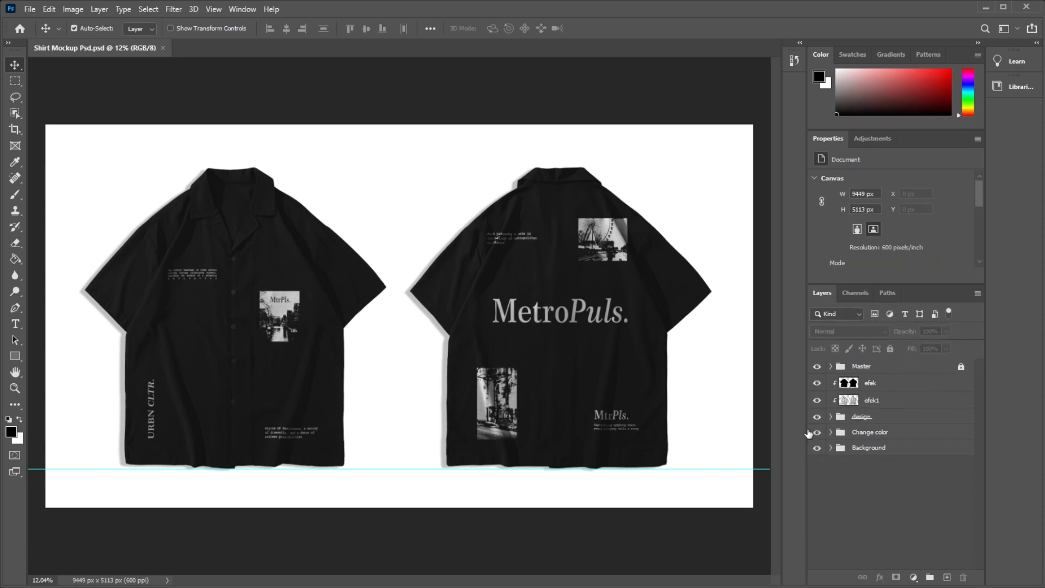
left_click(961, 368)
left_click(831, 366)
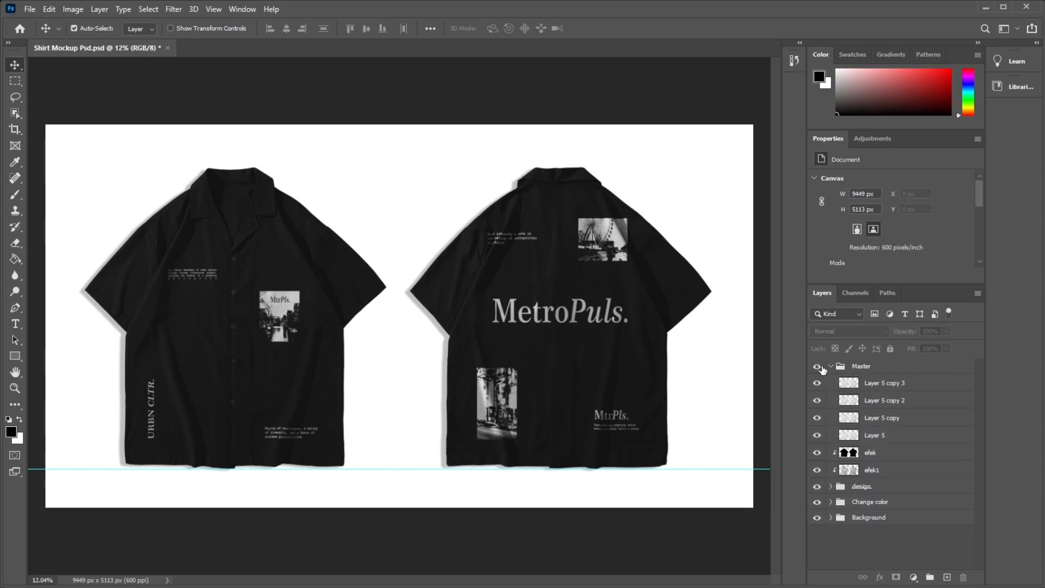
- Check the blending settings of Layer 5 and its copies in the Master group, and collapse and lock the group
left_click(880, 385)
left_click(886, 435)
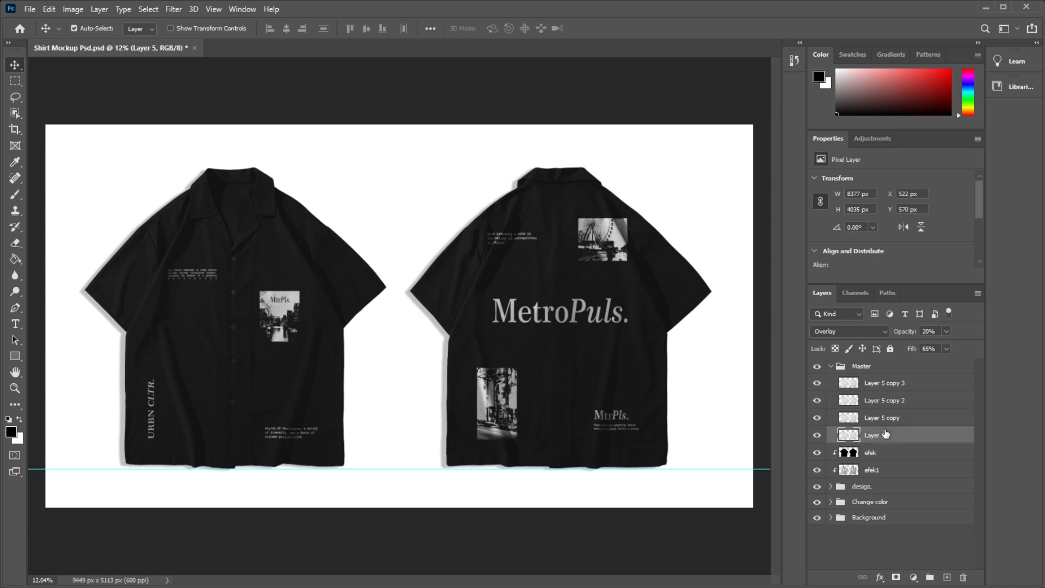
left_click(886, 421)
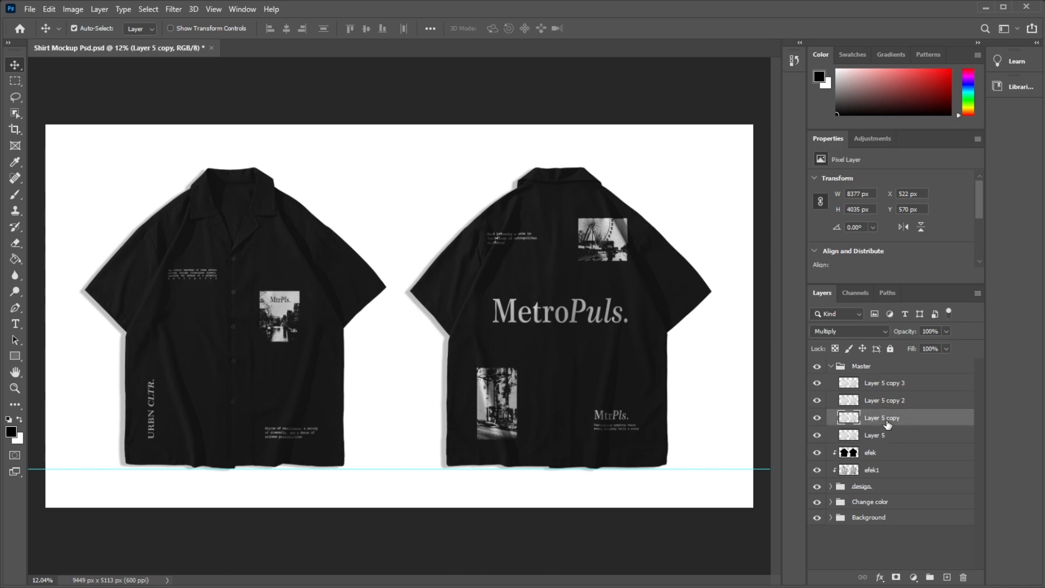
left_click(893, 385)
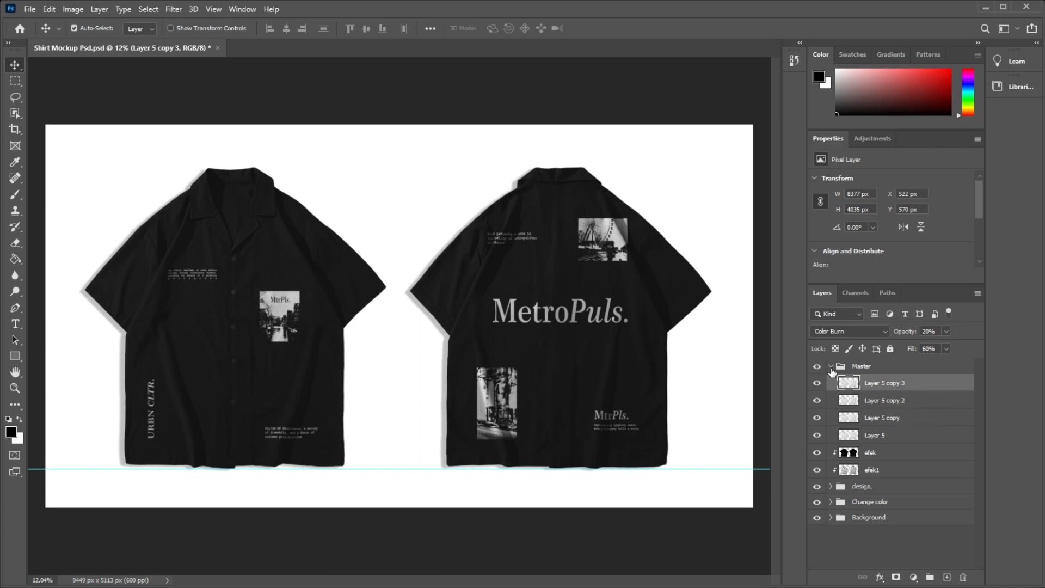
left_click(831, 368)
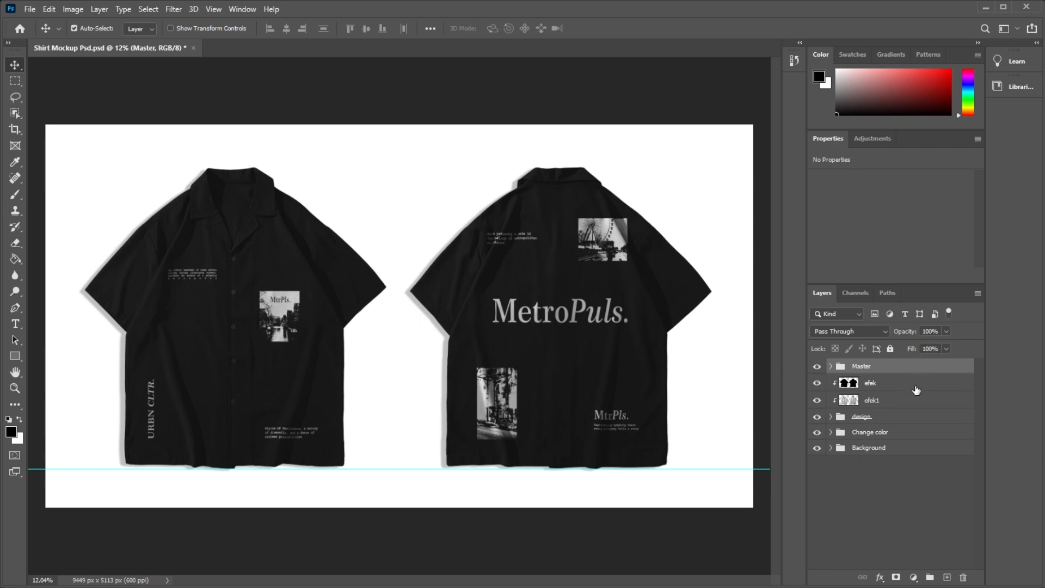
left_click(890, 349)
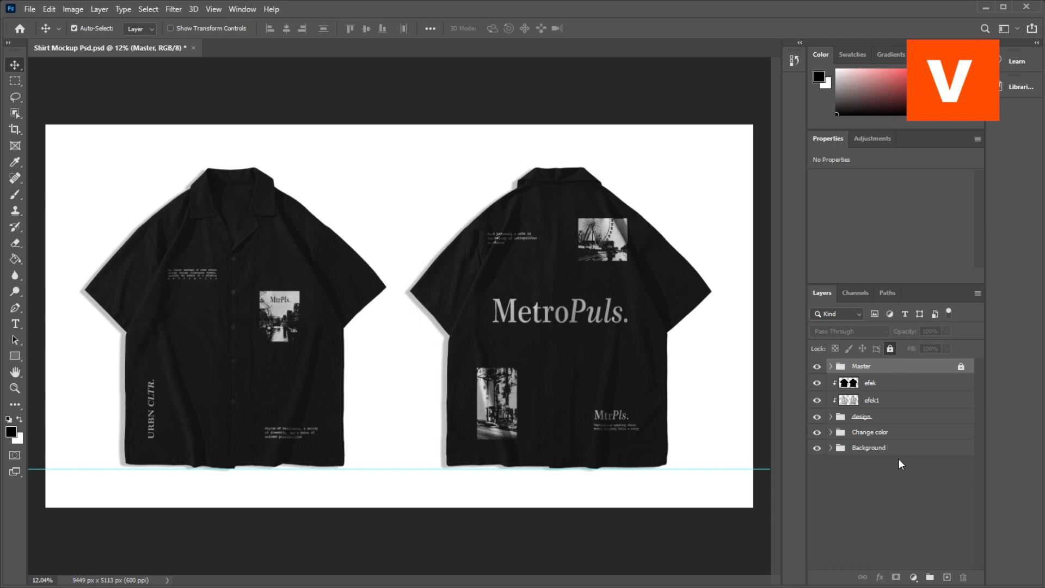
- Check the blending settings of the efek and efek1 layers and expand the design group to show its smart objects
left_click(878, 387)
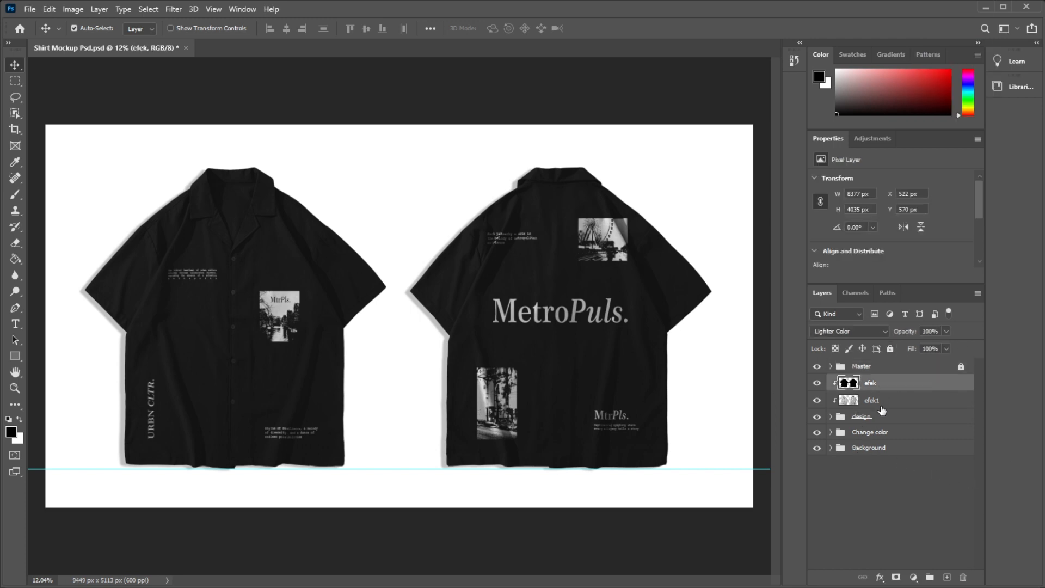
left_click(878, 403)
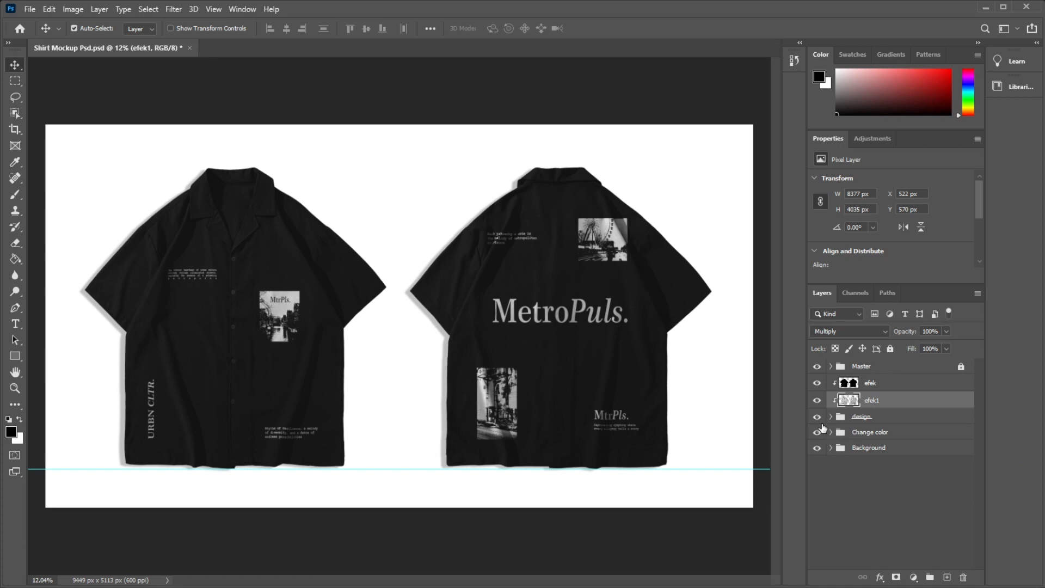
left_click(831, 417)
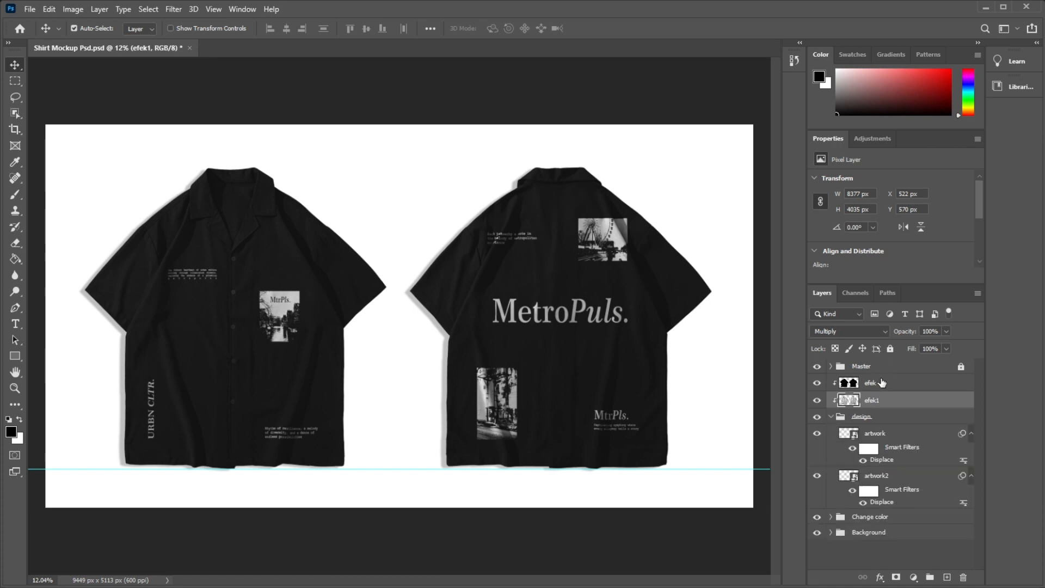
left_click(831, 418)
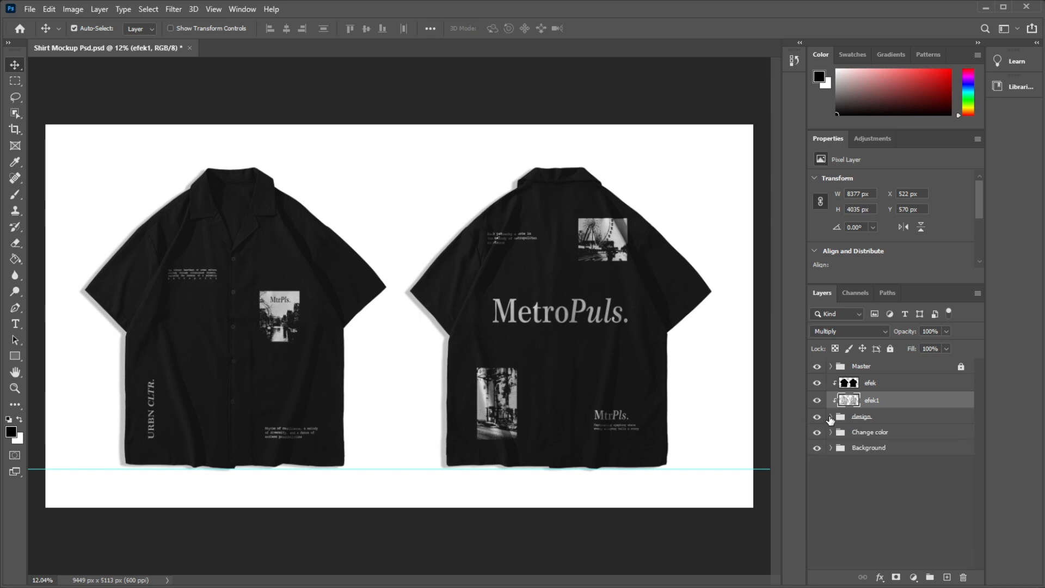
left_click(831, 417)
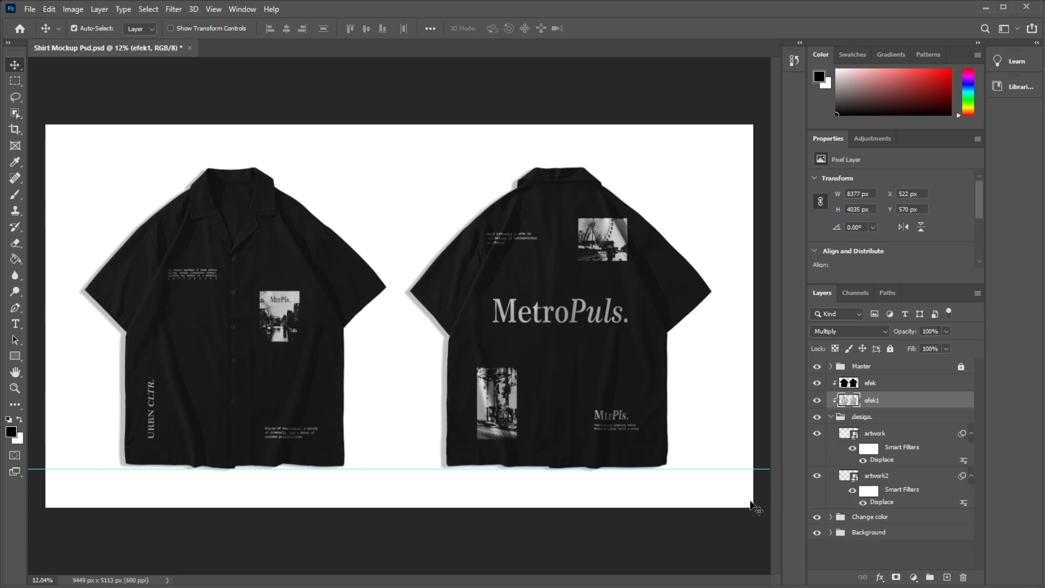
- Inspect the artwork and artwork2 smart objects by toggling their visibility, and collapse the design group
left_click(888, 434)
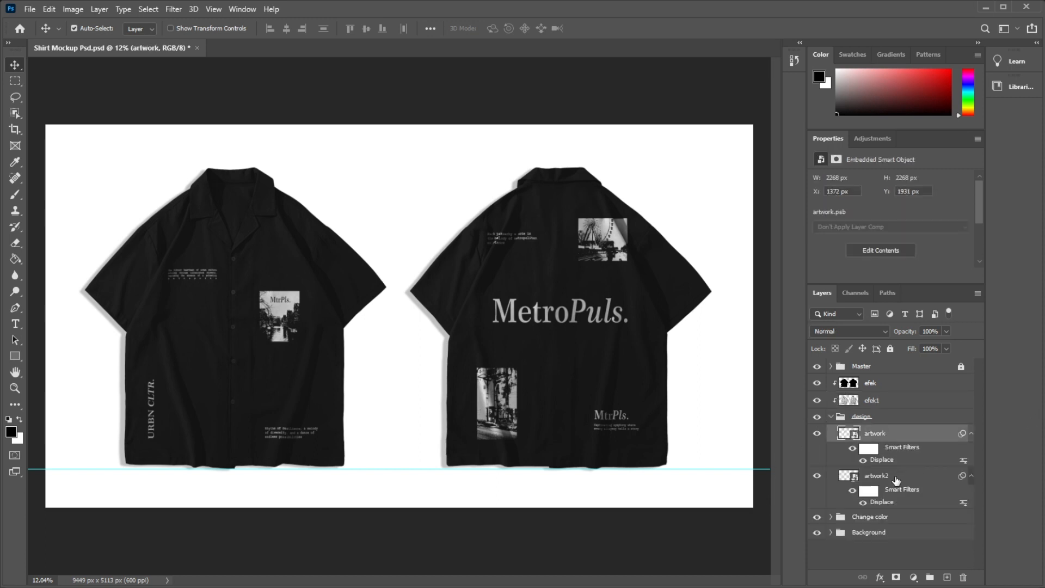
left_click(896, 481)
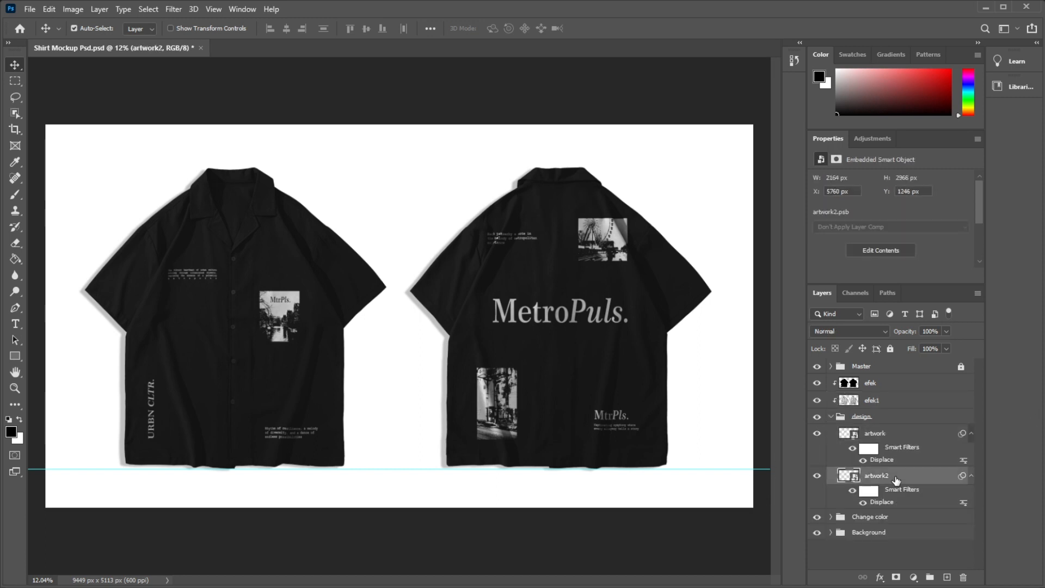
left_click(818, 477)
left_click(817, 477)
left_click(818, 434)
left_click(831, 419)
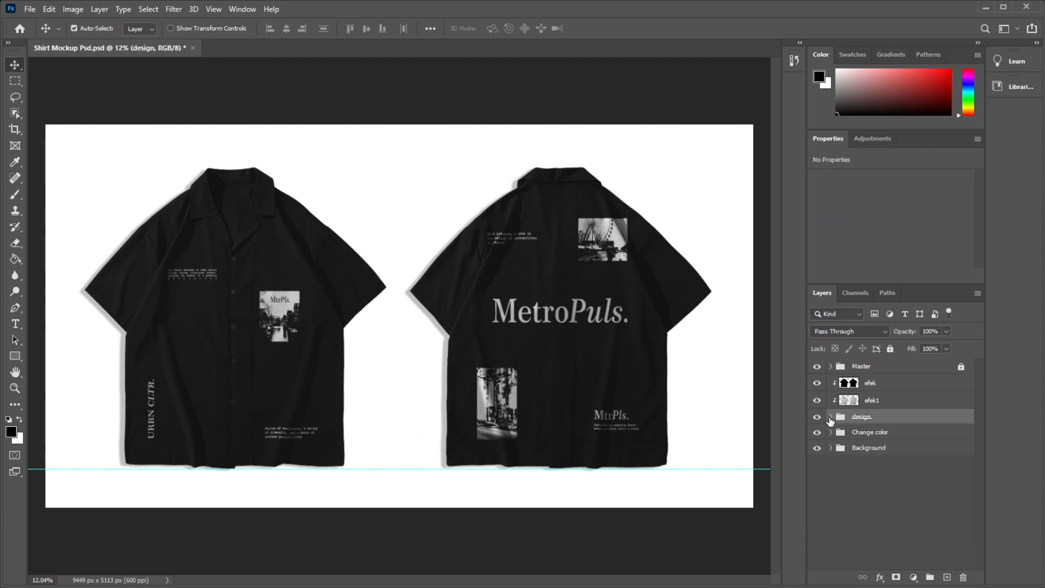
- Reopen the design group and examine the Ferris wheel print on the shirt's back up close for fold shading
left_click(831, 419)
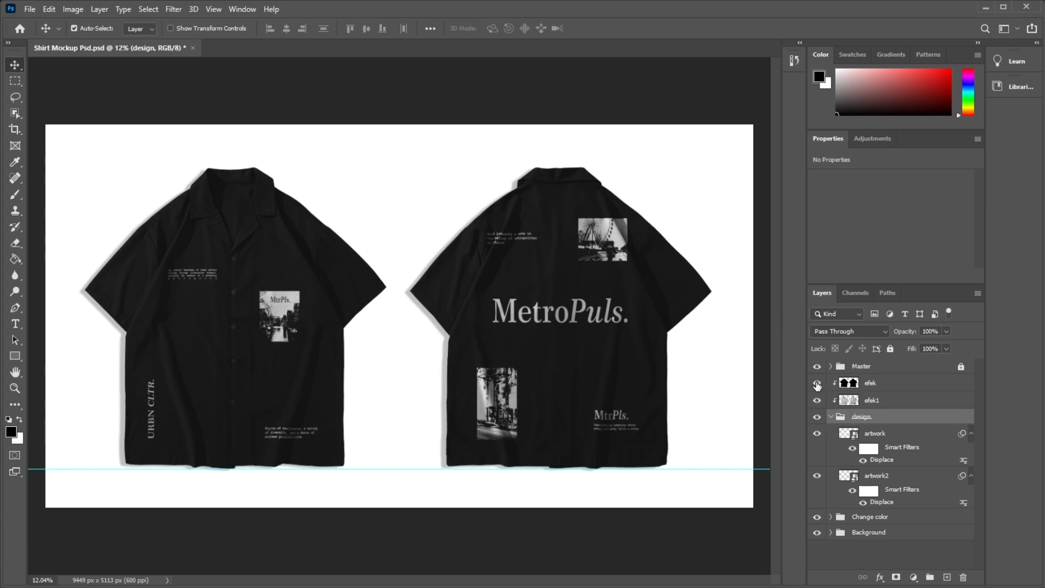
scroll(690, 214, "up", 5)
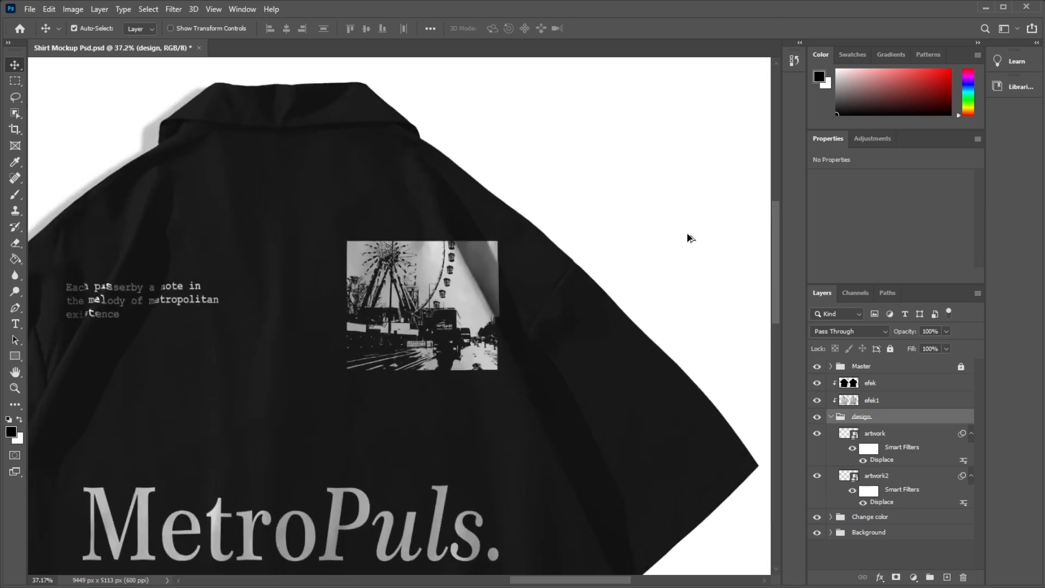
scroll(630, 256, "down", 5)
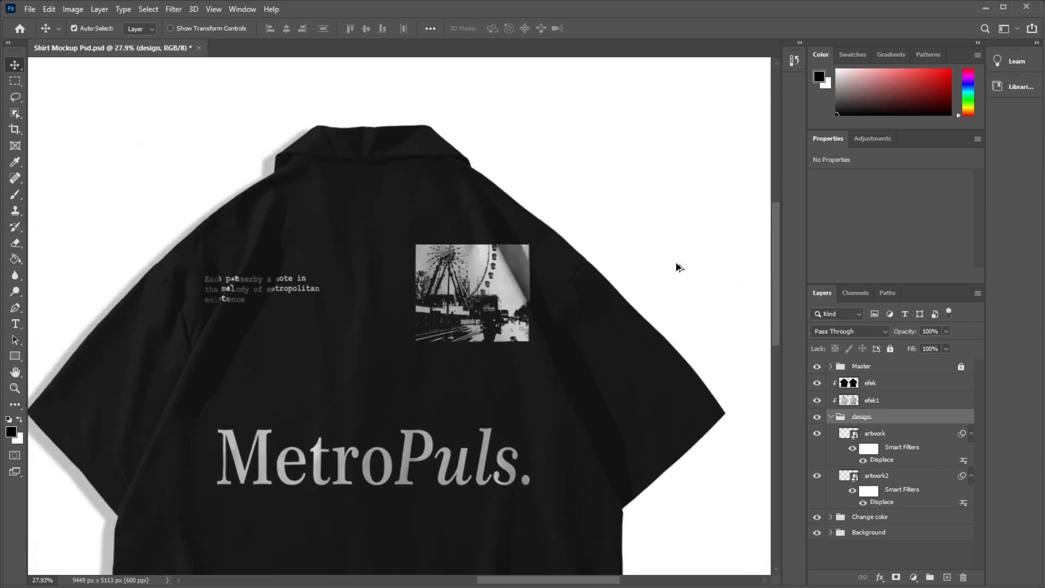
scroll(675, 261, "up", 6)
scroll(534, 228, "up", 3)
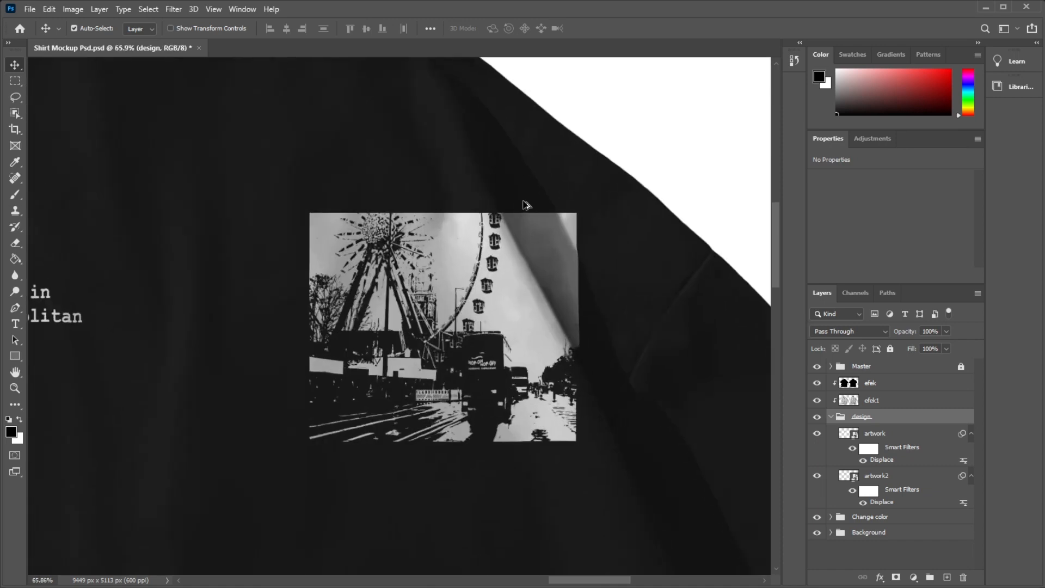
scroll(515, 218, "down", 3)
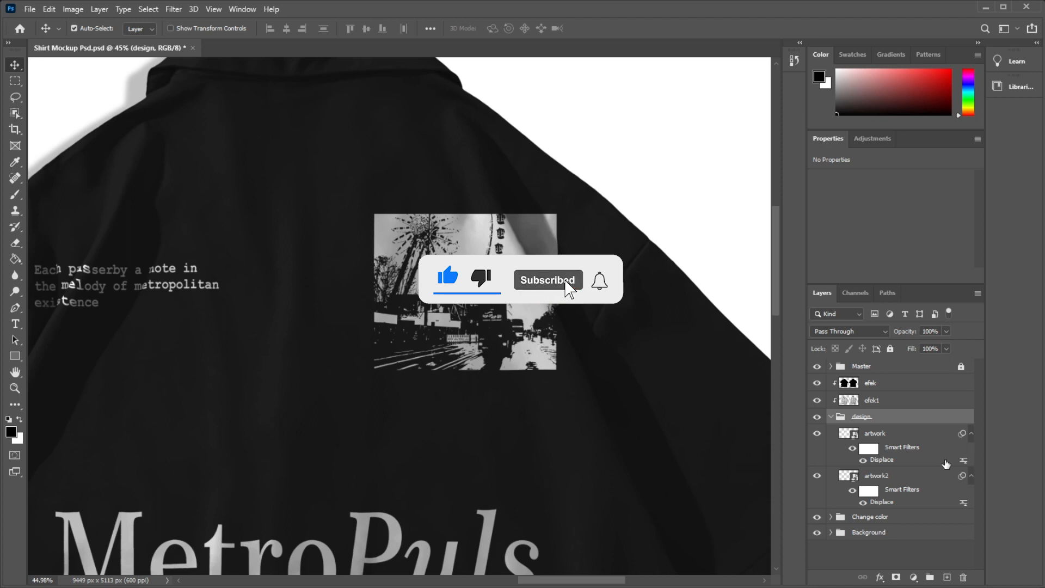
- Switch the artwork layer's Displace filter off and turn its smart filters back on
left_click(862, 462)
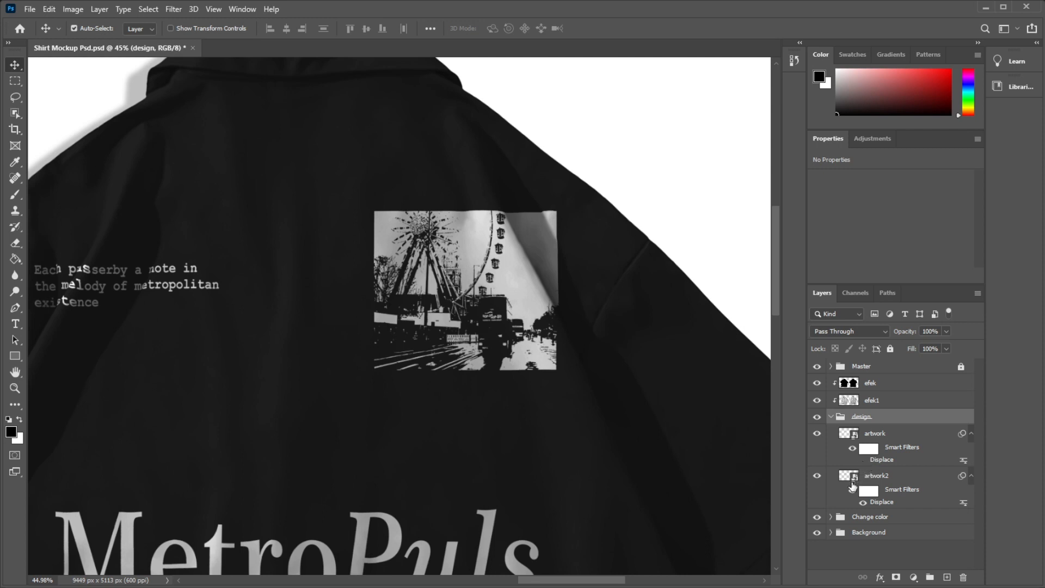
left_click(853, 450)
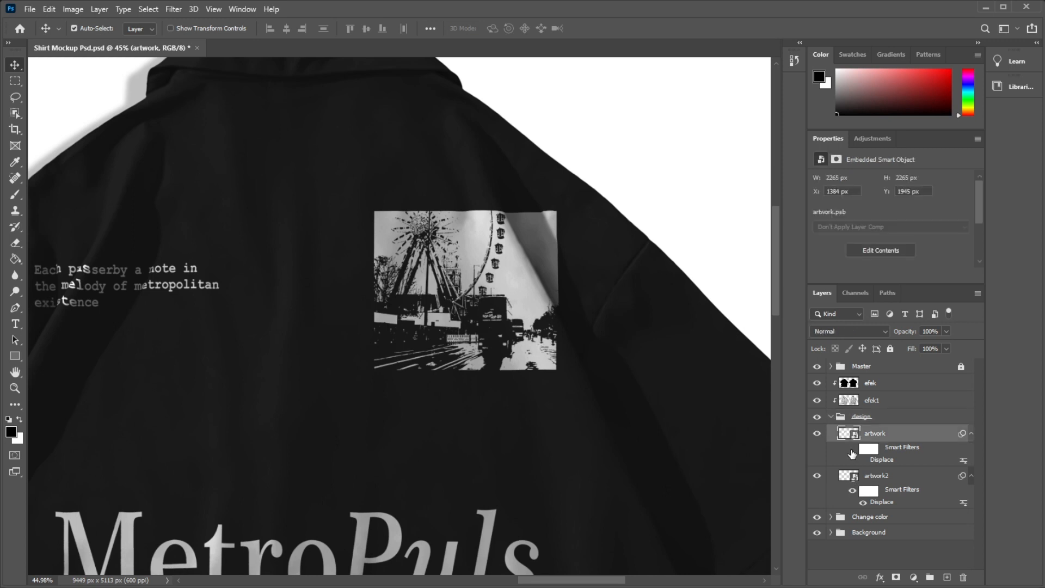
left_click(853, 450)
scroll(898, 466, "down", 1)
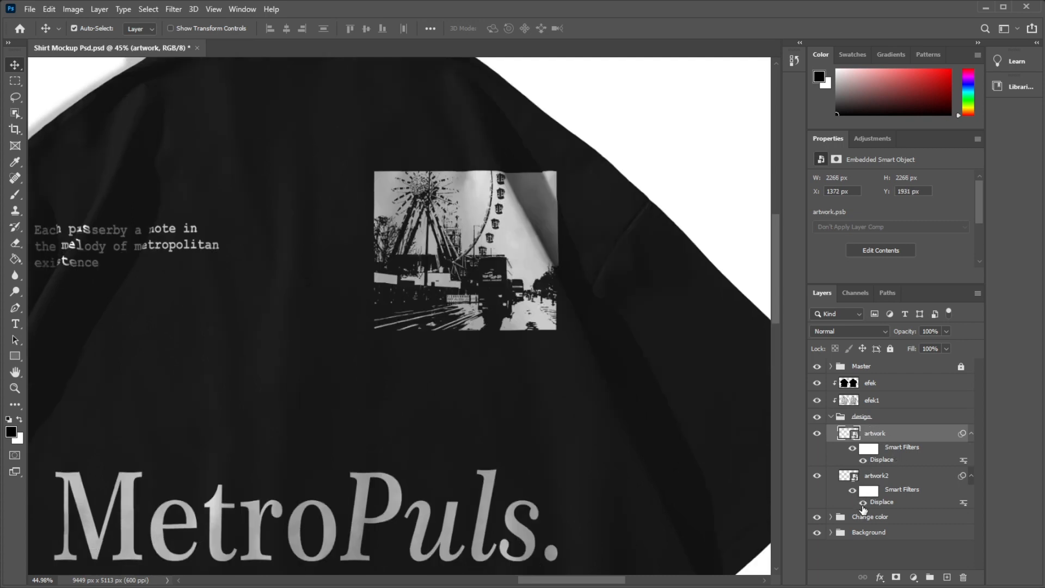
- Switch artwork2's Displace filter off and on to compare how the back design bends with the fabric
left_click(863, 504)
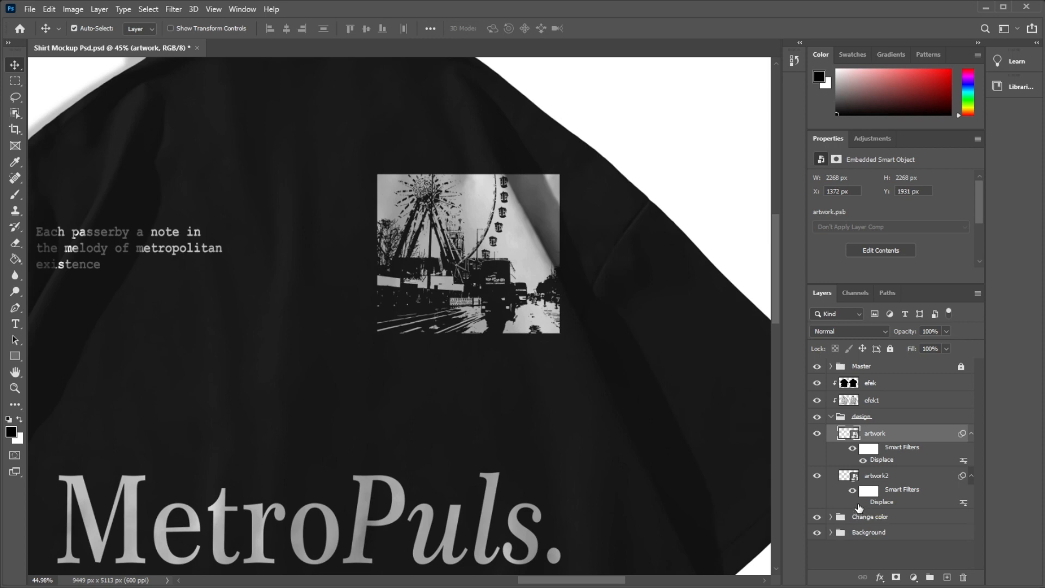
left_click(859, 508)
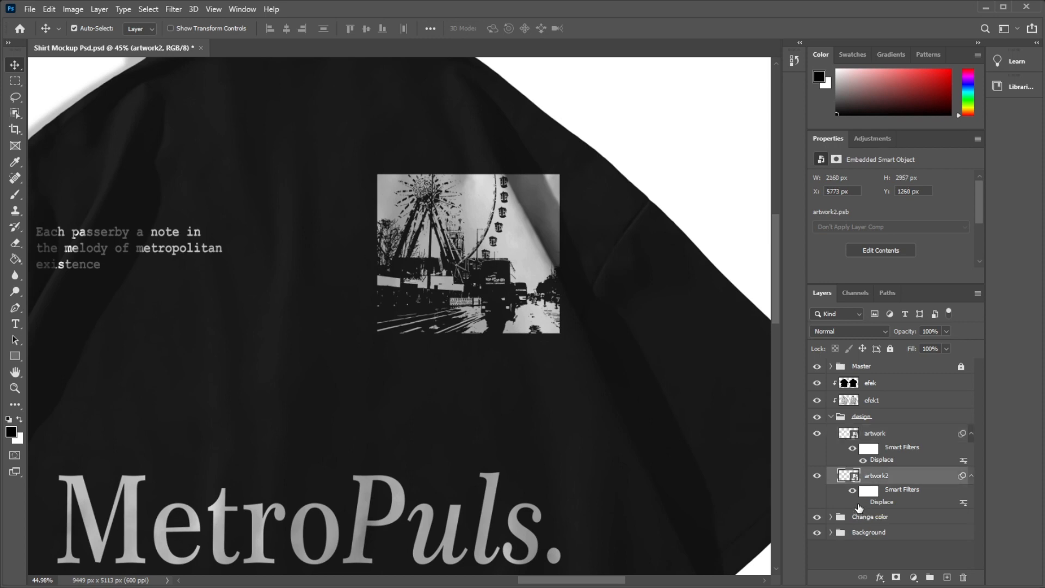
left_click(862, 503)
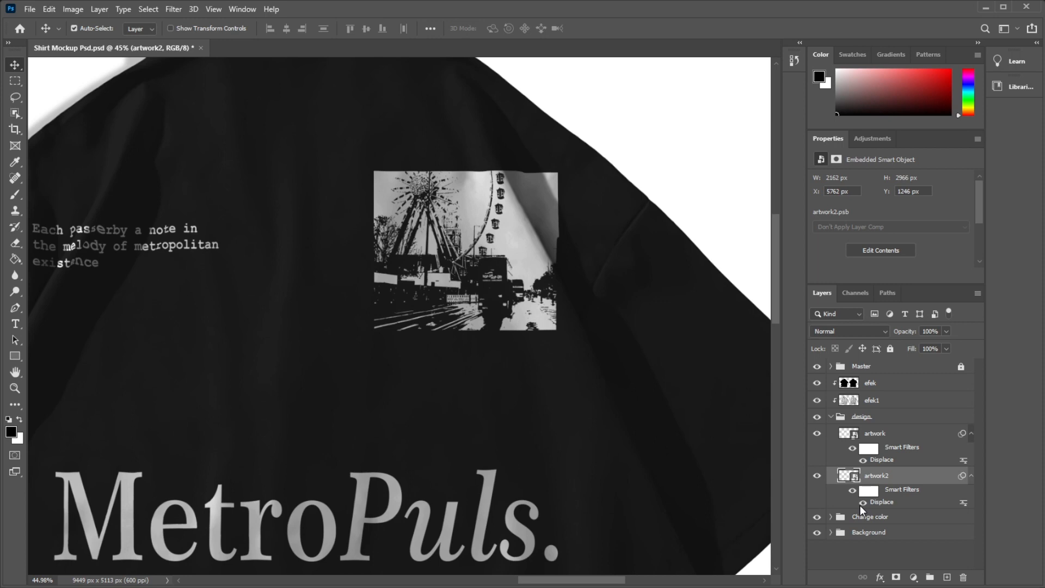
- Examine how the back shirt's Ferris wheel photo and small text follow the fabric folds
scroll(554, 245, "down", 4)
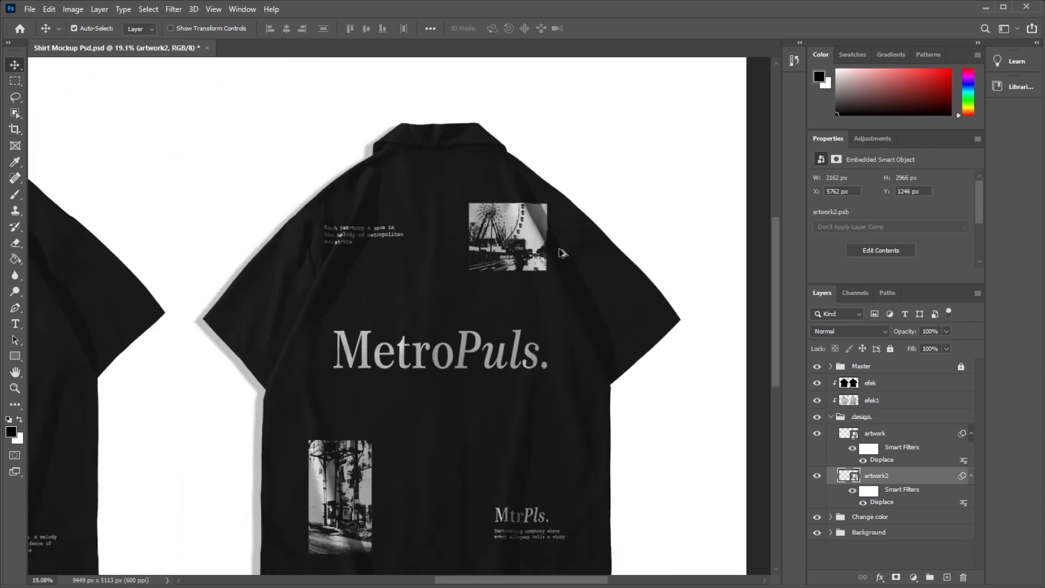
scroll(556, 244, "up", 2)
scroll(557, 245, "up", 5)
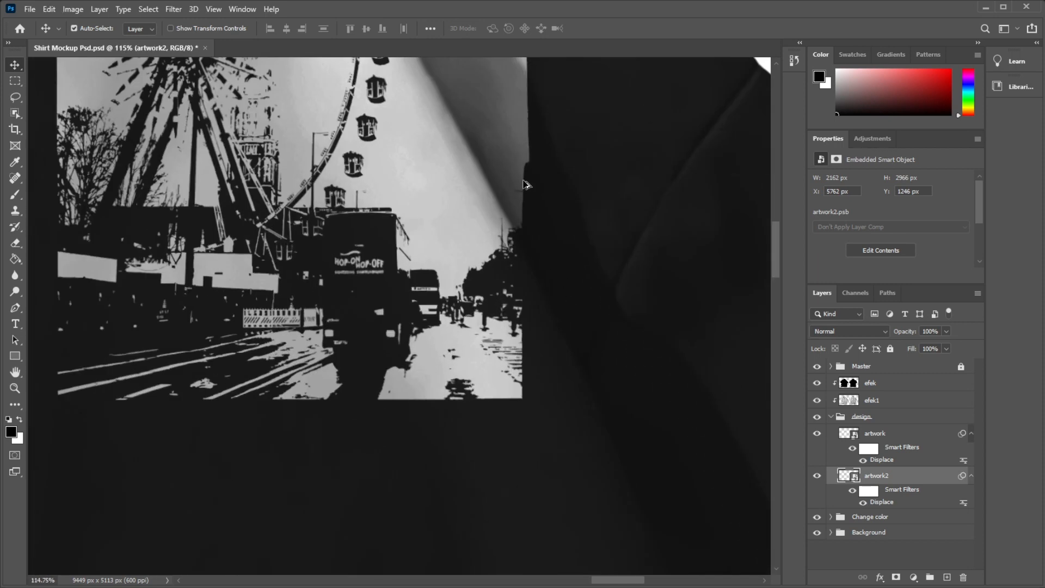
scroll(560, 280, "down", 2)
scroll(528, 184, "down", 6)
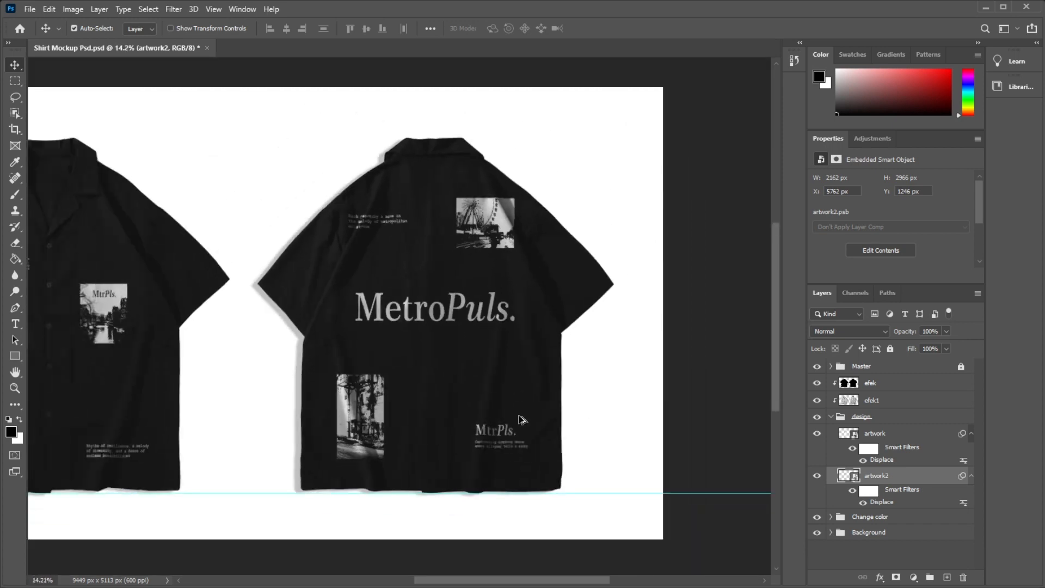
scroll(494, 467, "up", 2)
scroll(507, 447, "up", 2)
scroll(649, 334, "down", 3)
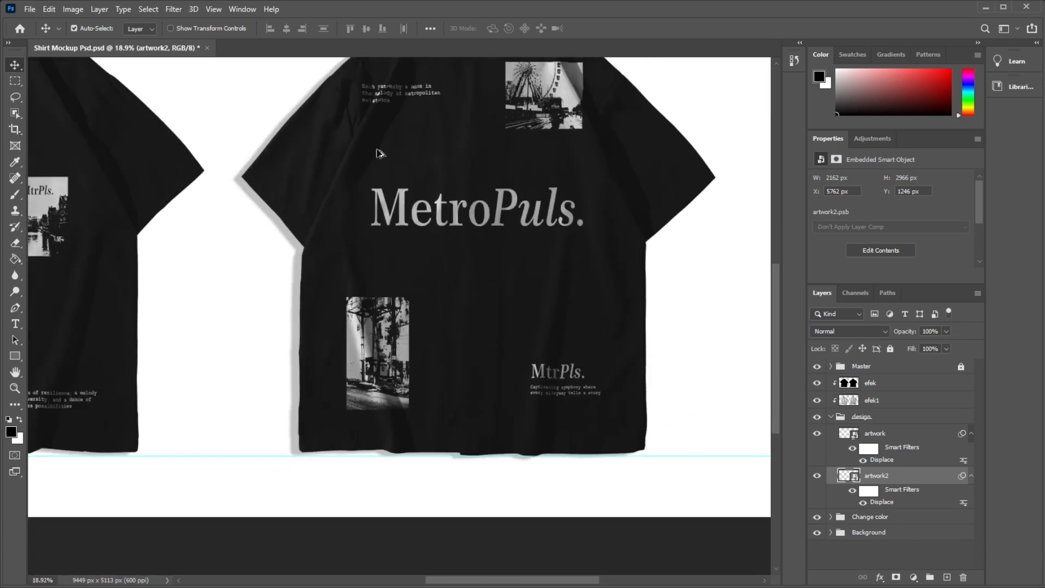
scroll(381, 109, "up", 3)
scroll(409, 128, "up", 3)
scroll(409, 125, "down", 4)
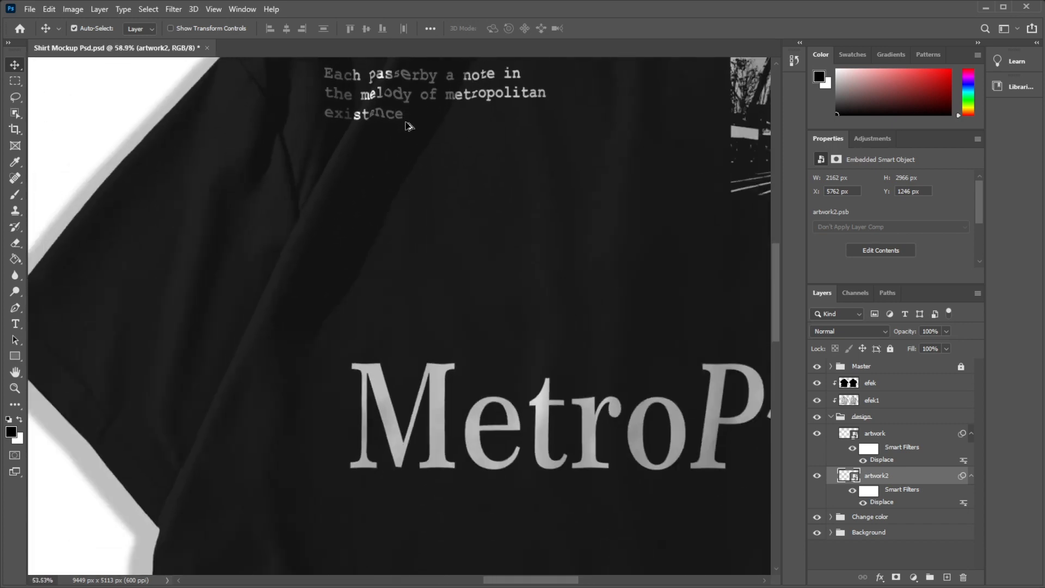
scroll(467, 196, "down", 4)
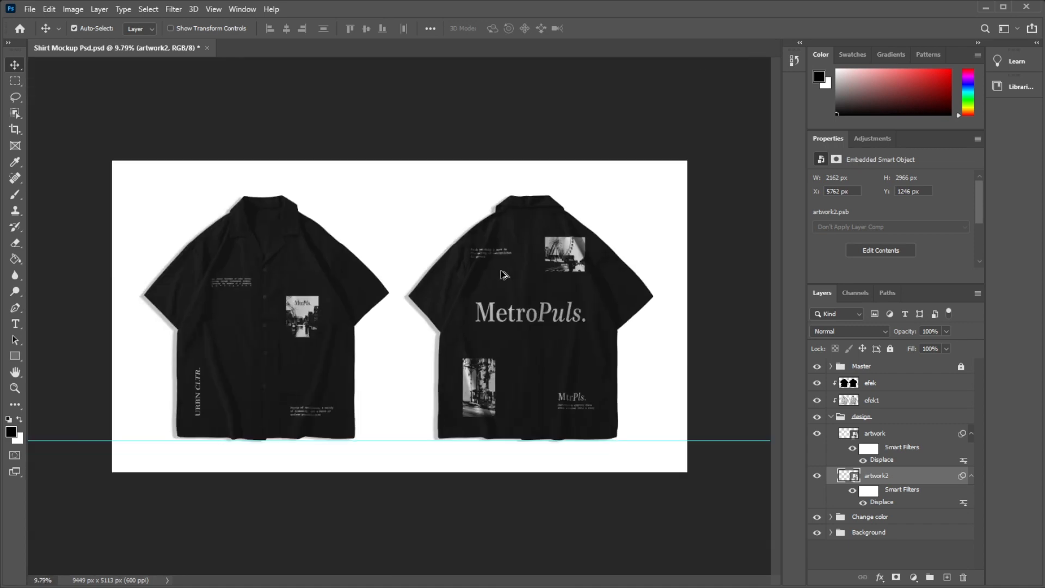
- Select the artwork layer and review the front and back designs across the whole mockup
scroll(283, 346, "up", 2)
scroll(262, 305, "up", 2)
scroll(374, 261, "down", 3)
scroll(416, 264, "up", 3)
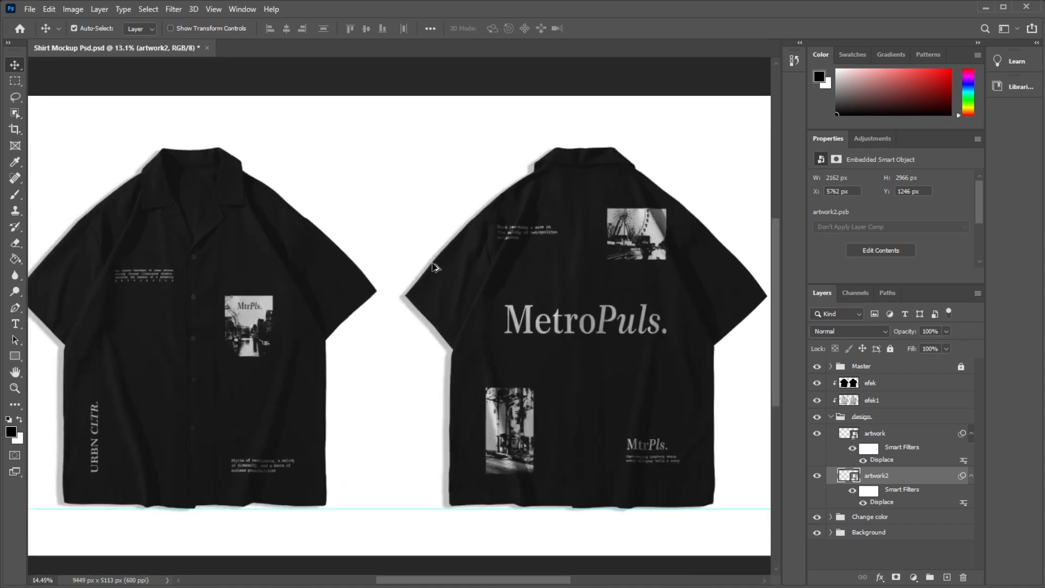
left_click(867, 439)
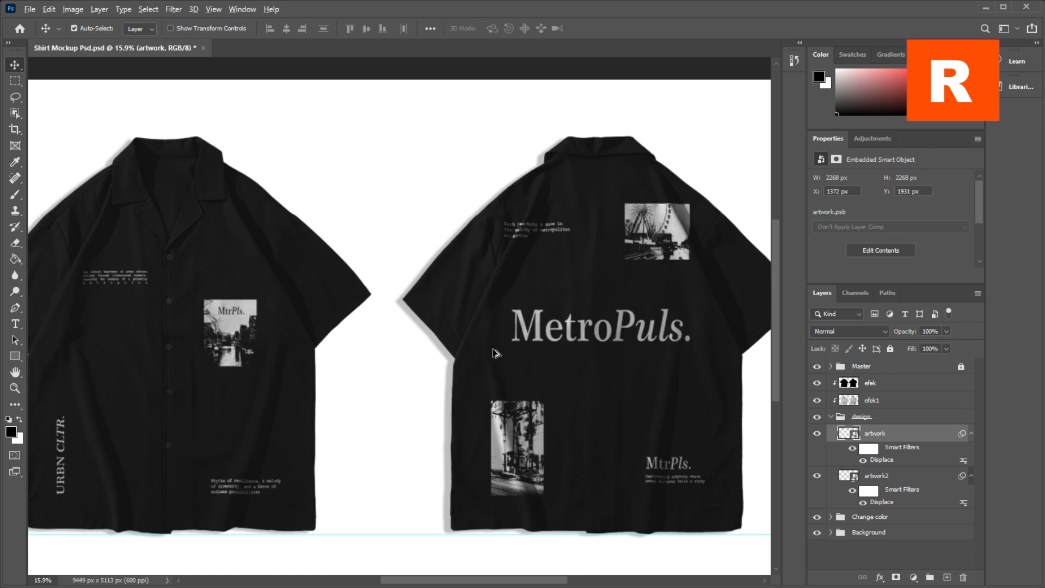
scroll(495, 352, "down", 8)
scroll(485, 352, "up", 5)
scroll(664, 448, "up", 2)
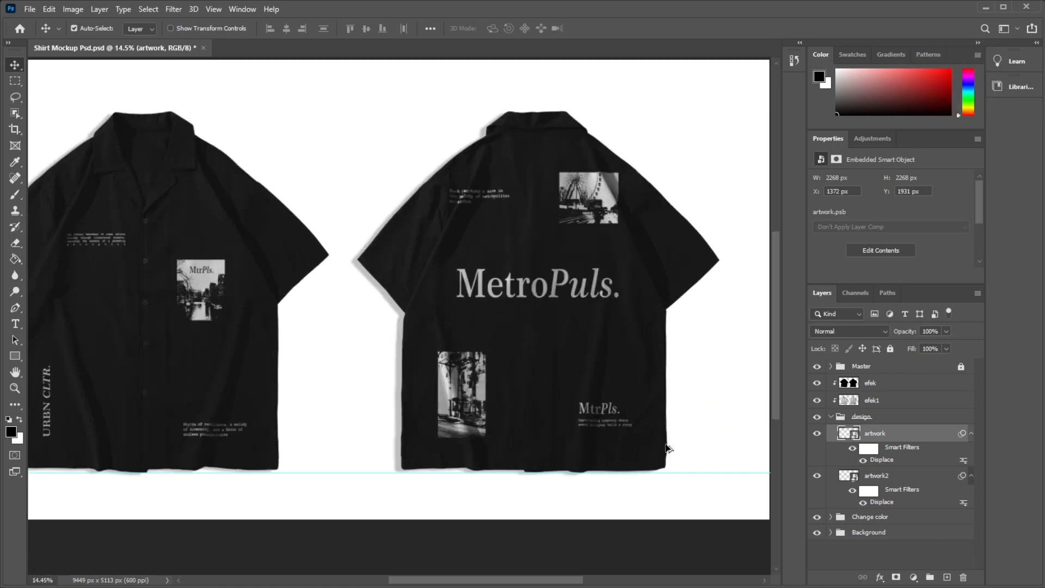
scroll(665, 271, "up", 3)
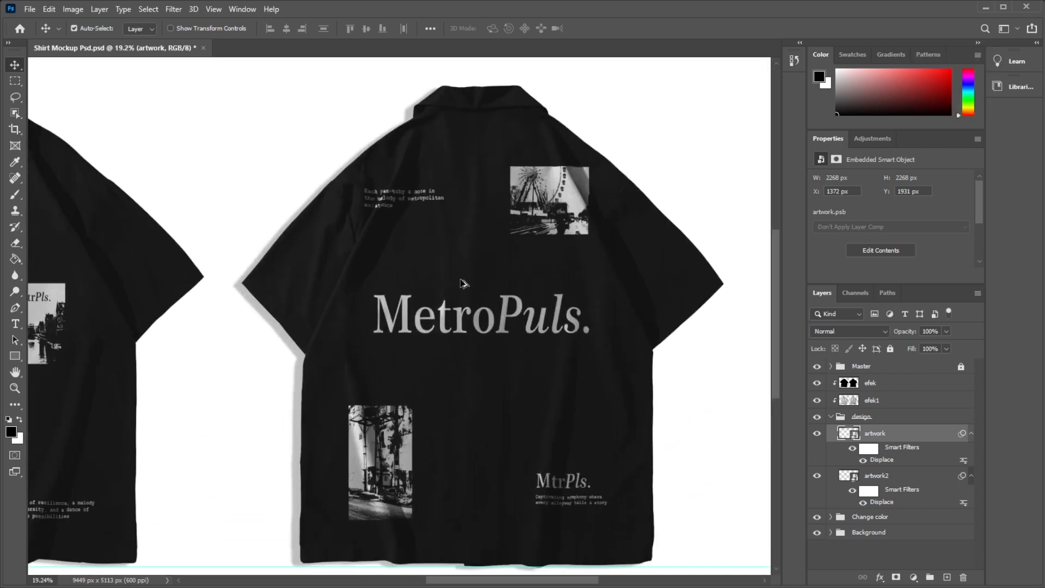
scroll(653, 397, "down", 4)
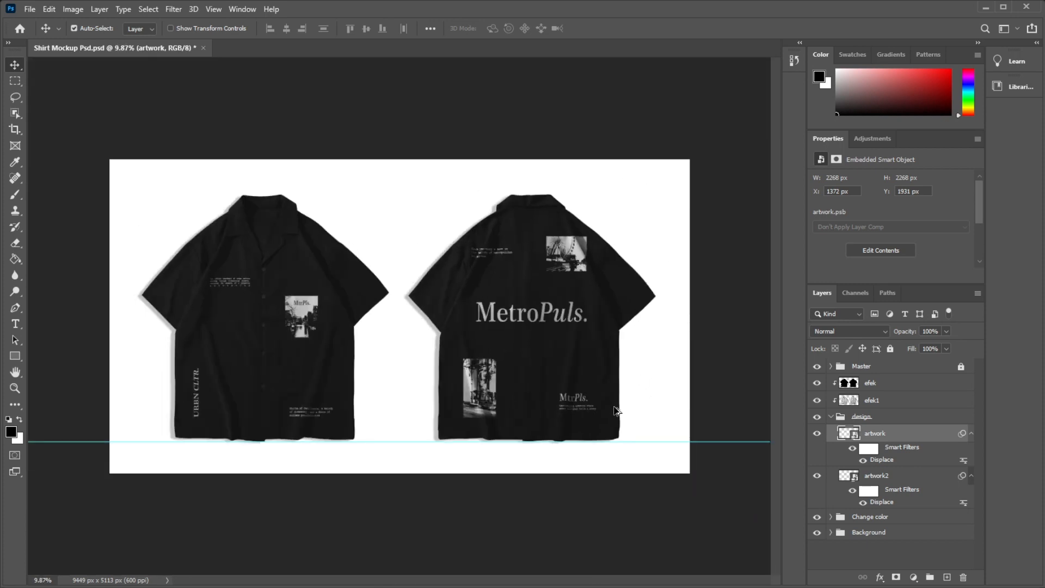
scroll(621, 425, "up", 2)
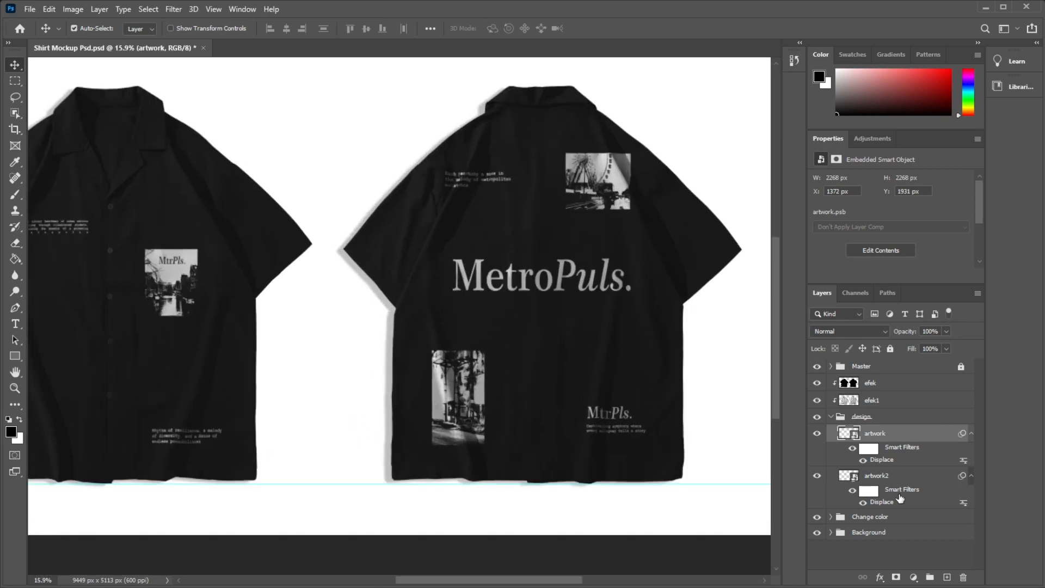
double_click(890, 461)
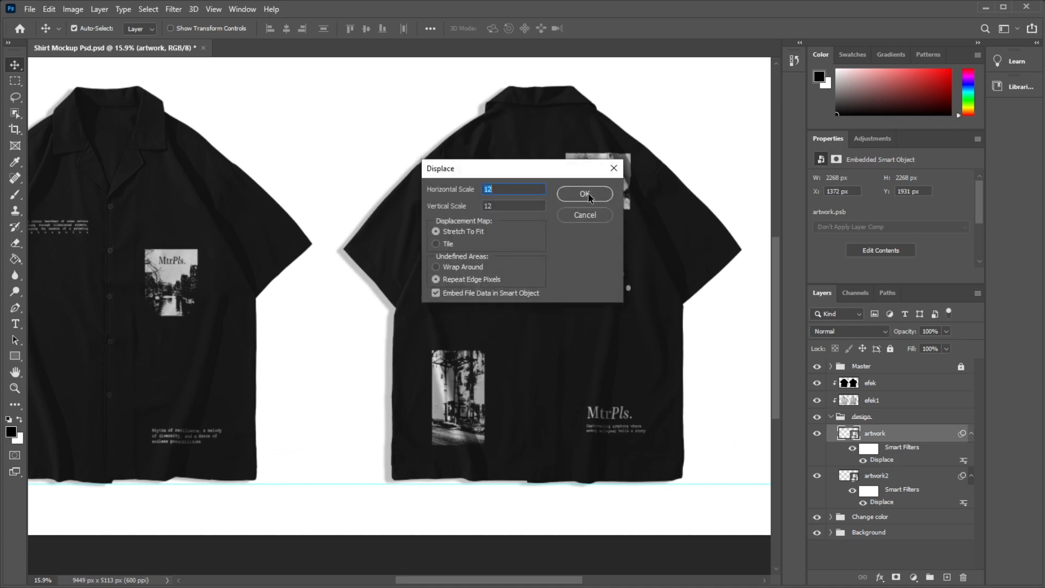
type("10")
left_click(584, 195)
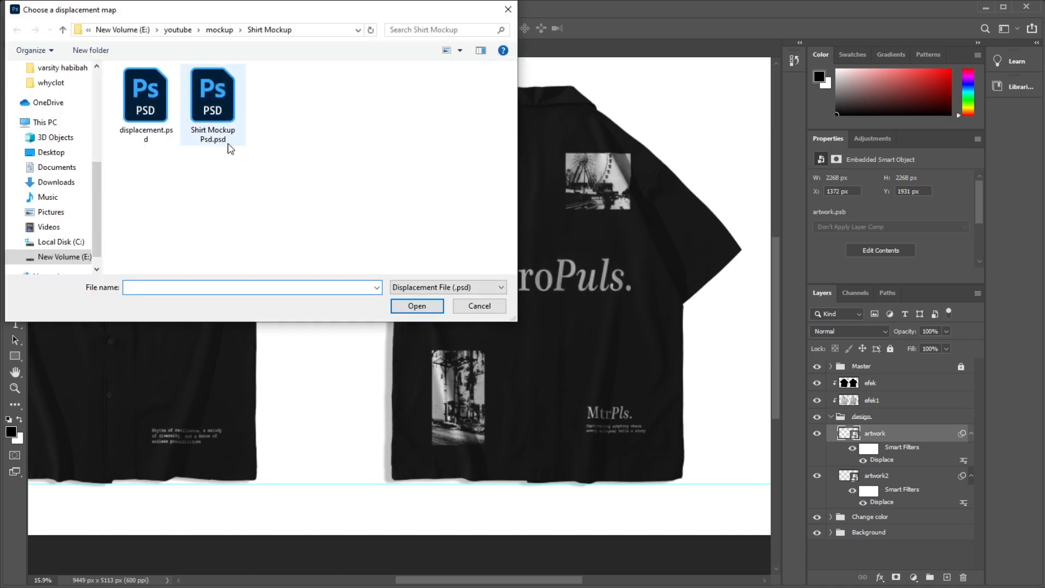
left_click(146, 113)
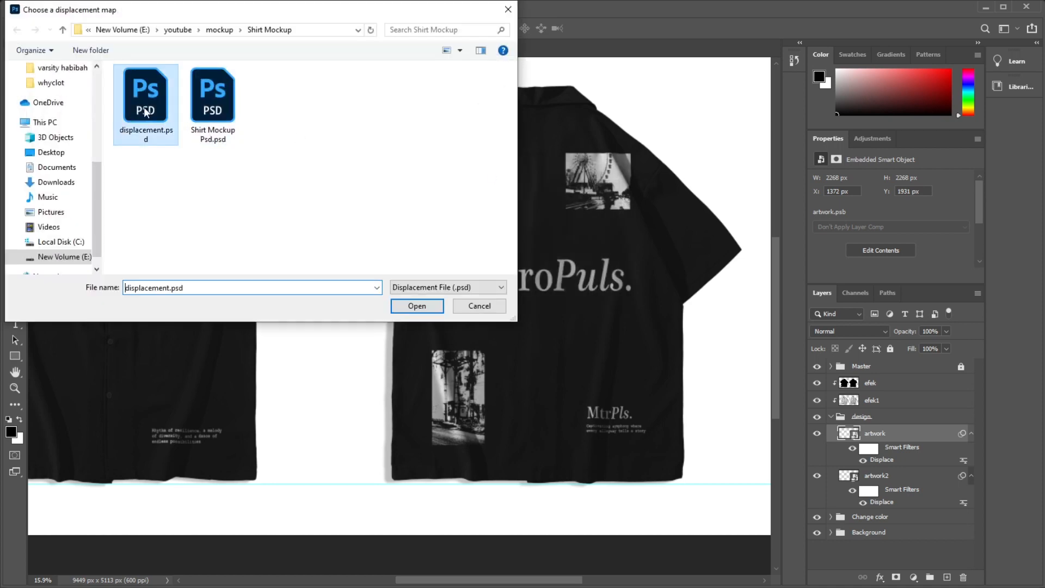
left_click(471, 307)
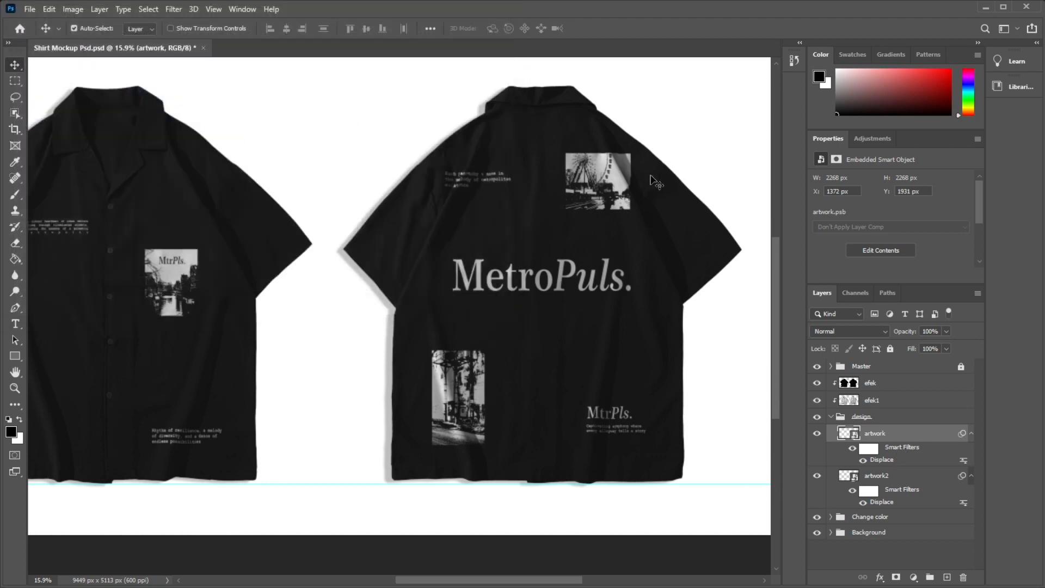
- Examine the back shirt's Ferris wheel photo up close and review the efek and efek1 effect layers
scroll(642, 162, "up", 5)
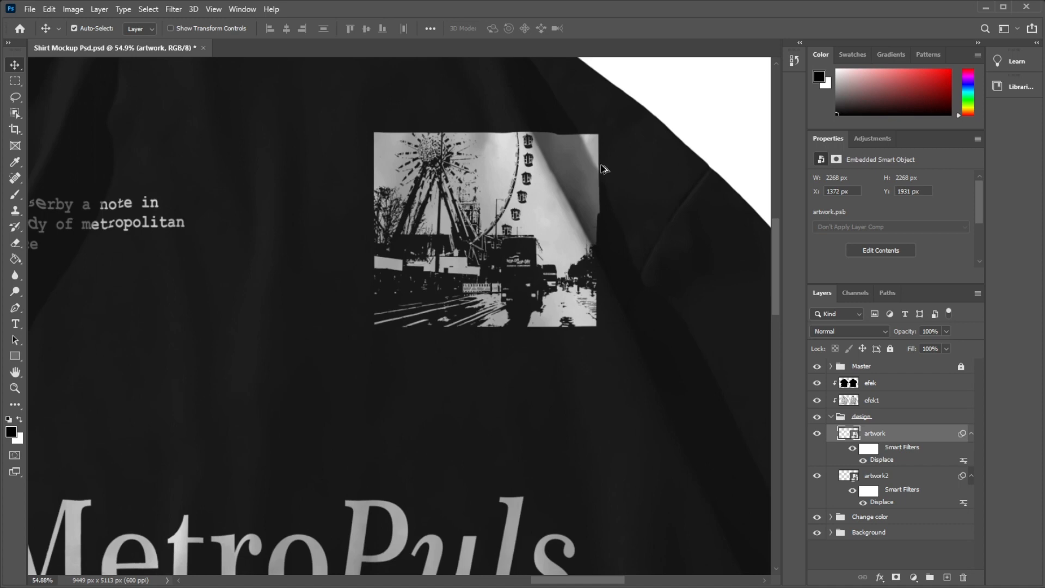
scroll(602, 180, "down", 2)
scroll(602, 204, "up", 4)
scroll(596, 208, "down", 7)
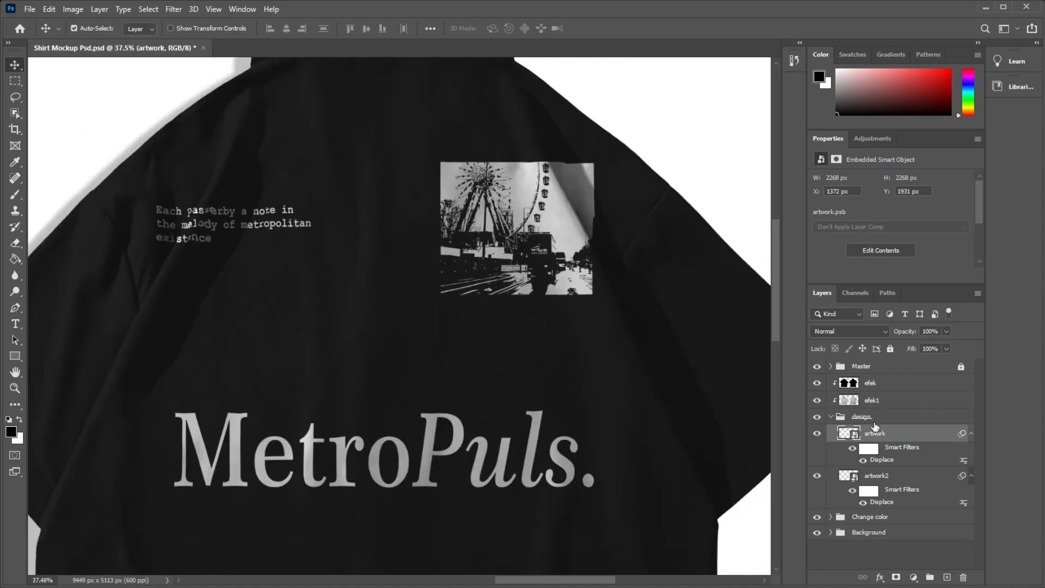
left_click(885, 385)
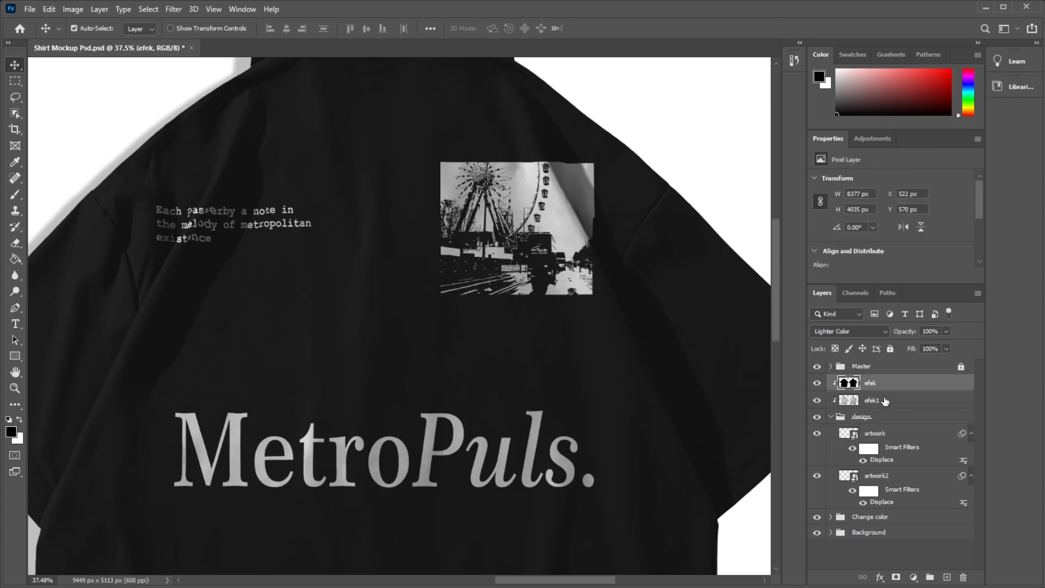
left_click(885, 401)
left_click(883, 385)
left_click(884, 400)
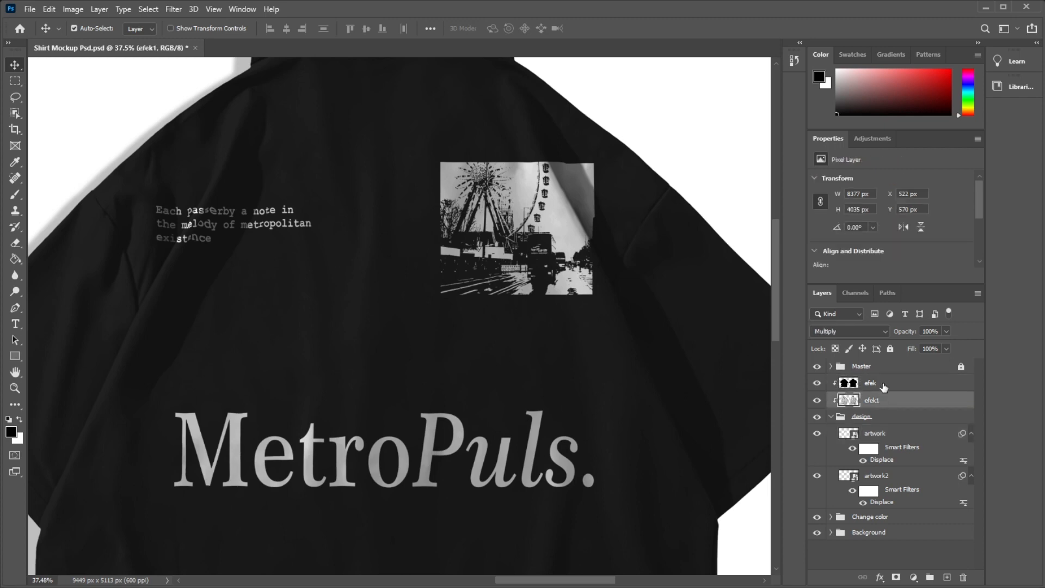
left_click(884, 384)
left_click(885, 400)
scroll(322, 238, "down", 3)
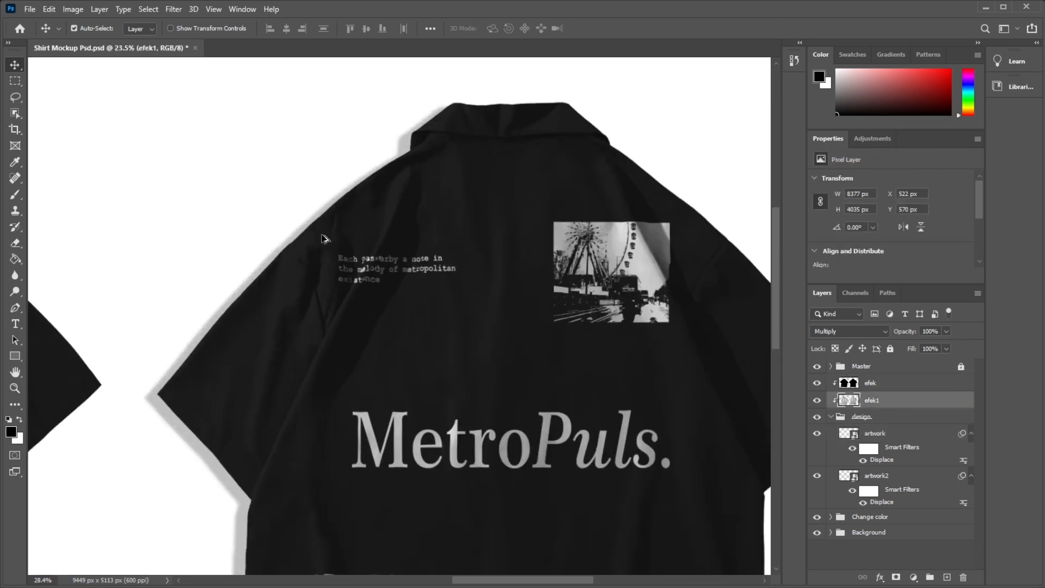
- Switch the efek and efek1 layers off and on to compare their shading on the back shirt's small text
scroll(322, 238, "up", 4)
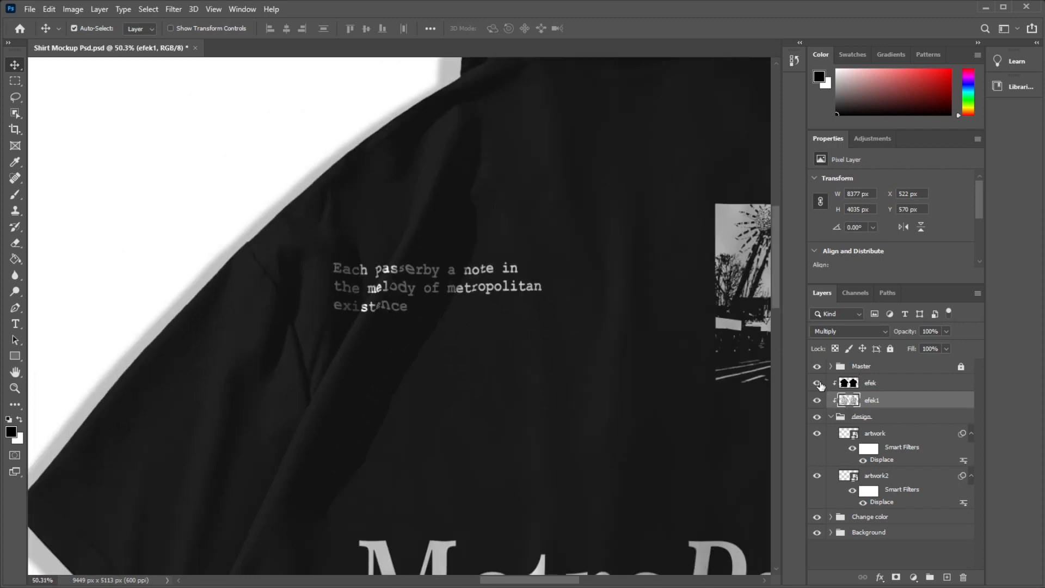
left_click(817, 383)
left_click(818, 401)
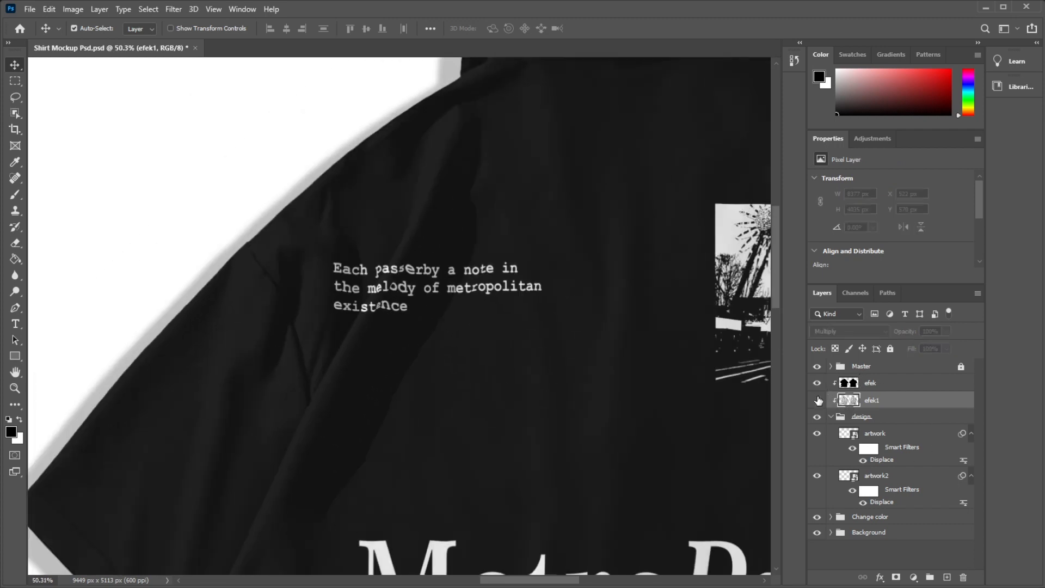
left_click(817, 401)
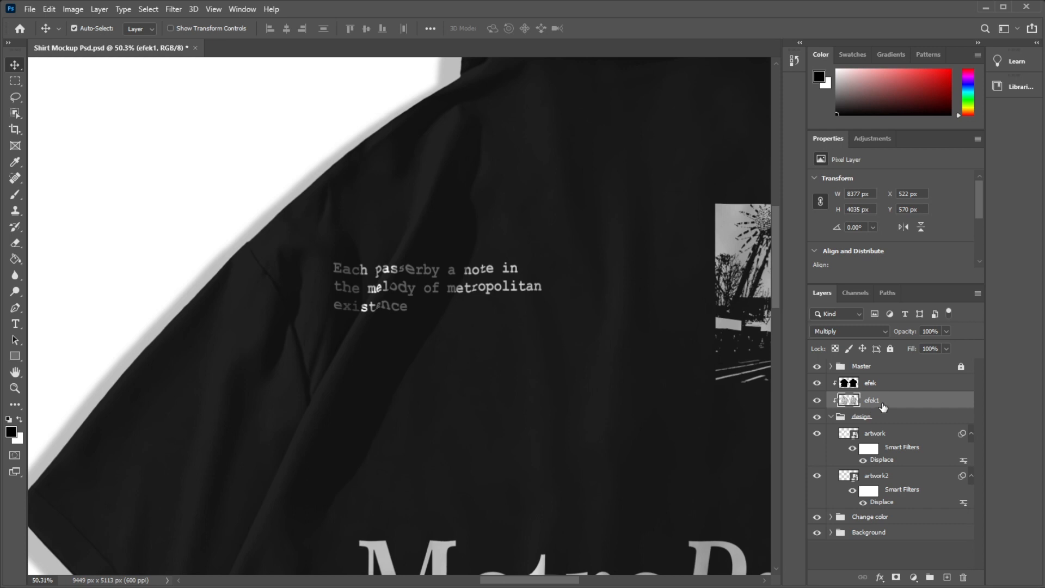
- Lighten the efek1 layer with Levels, using a midtone input of 1.04 and a white input of 214
key("ctrl+l")
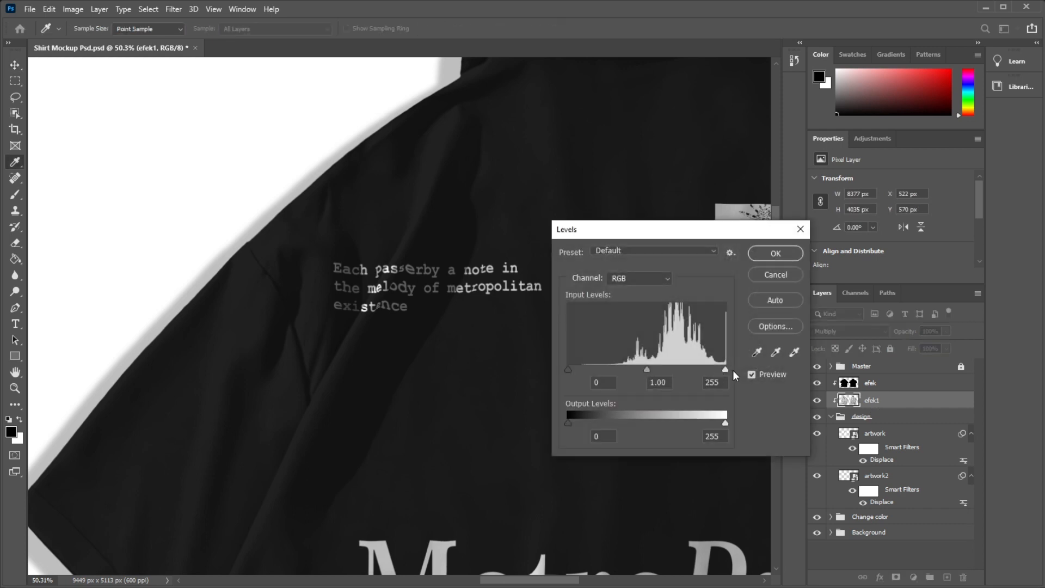
left_click_drag(724, 369, 697, 367)
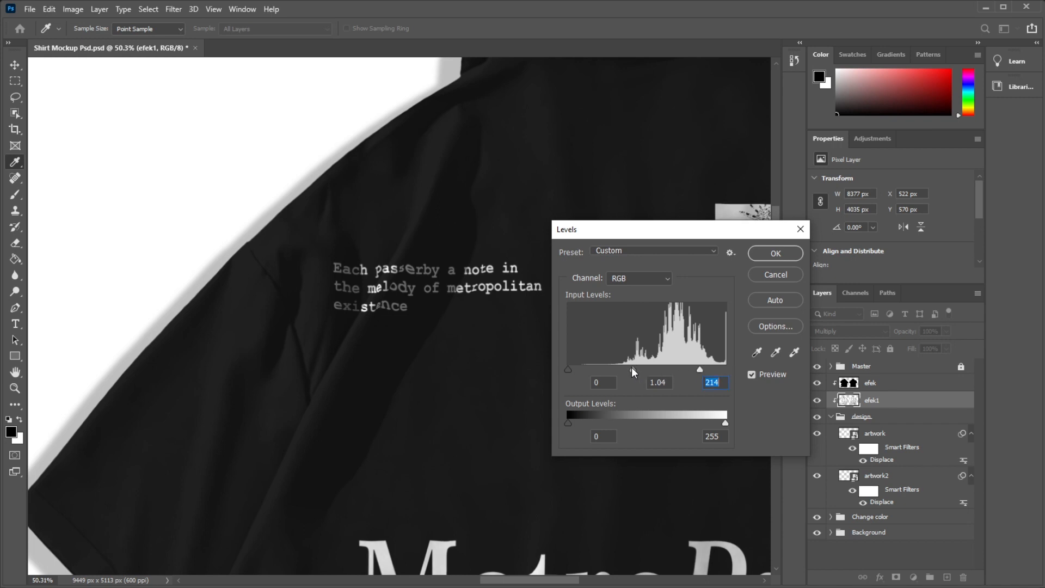
mouse_move(632, 367)
left_mouse_down()
mouse_move(659, 367)
mouse_move(632, 367)
left_mouse_up()
left_click(778, 254)
scroll(493, 312, "down", 3)
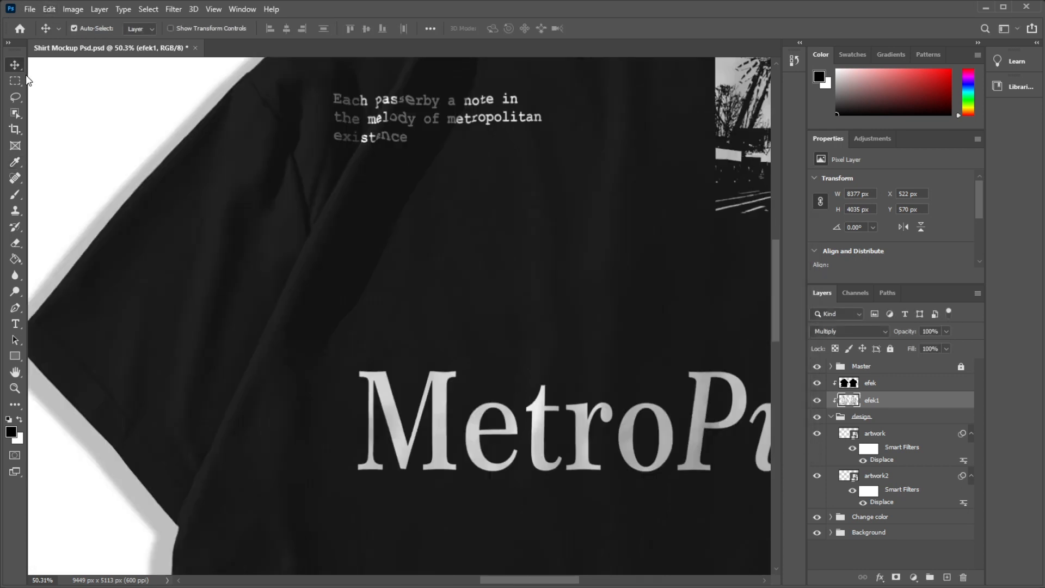
- Fit the whole mockup in view, collapse the design group and expand the Change color group
left_click(325, 191)
scroll(444, 238, "down", 10)
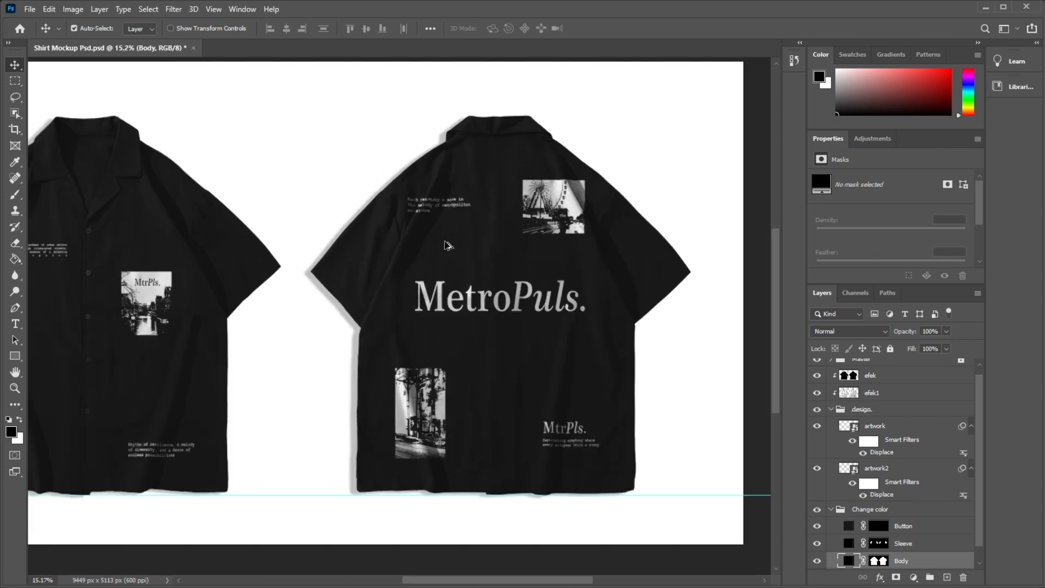
key("ctrl+0")
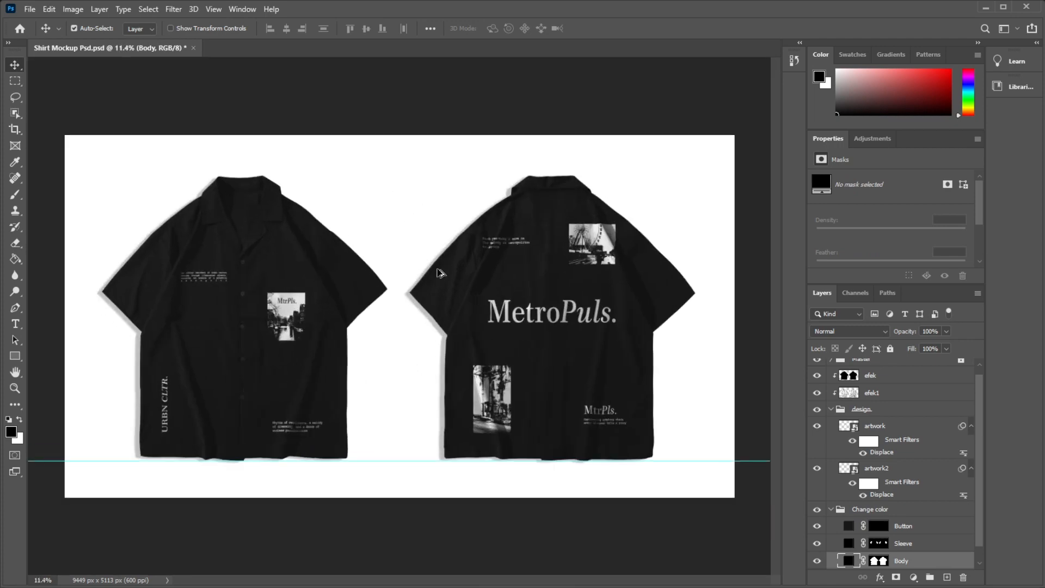
left_click(832, 409)
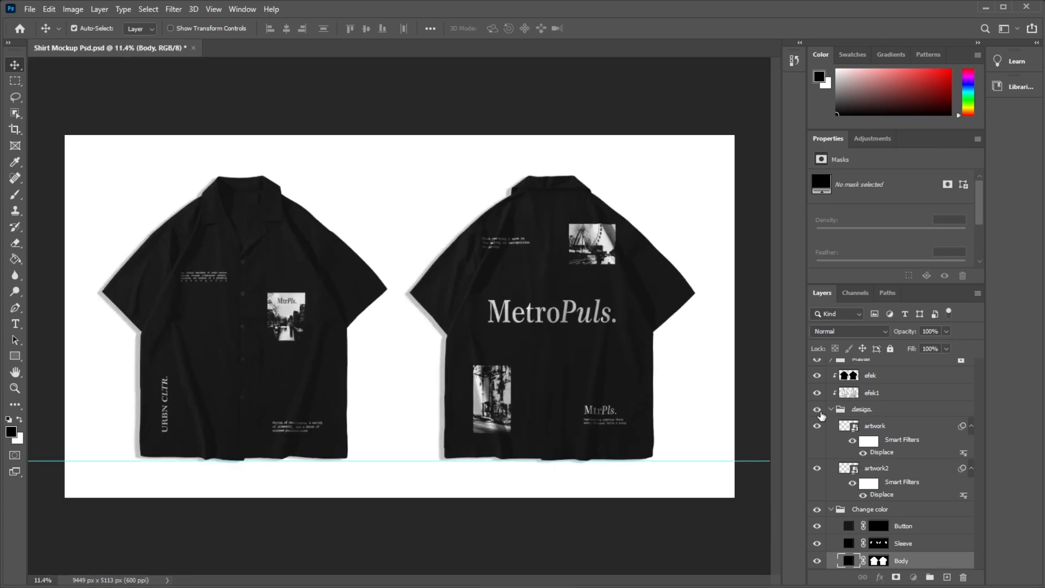
left_click(831, 432)
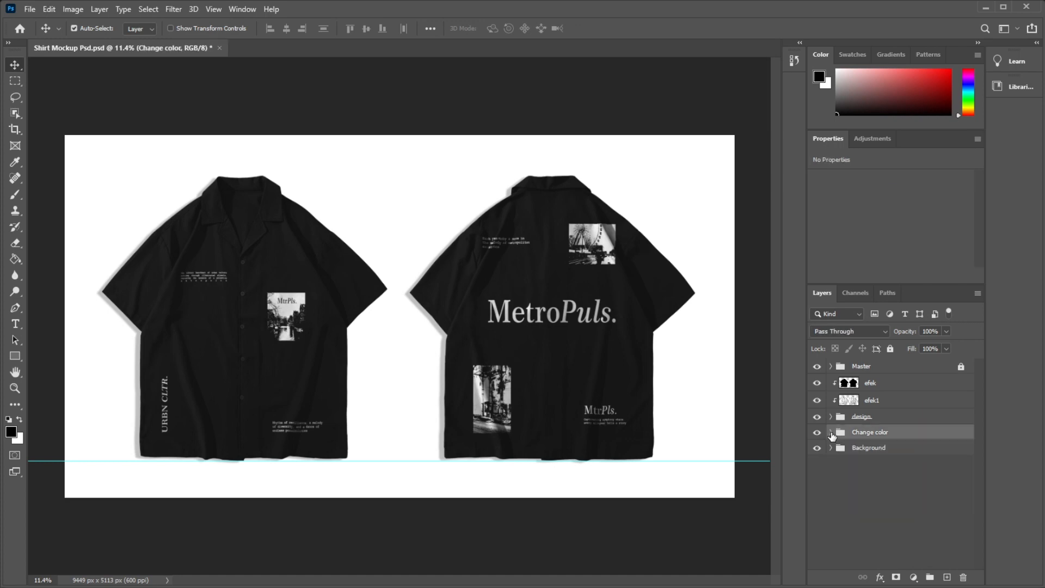
left_click(831, 432)
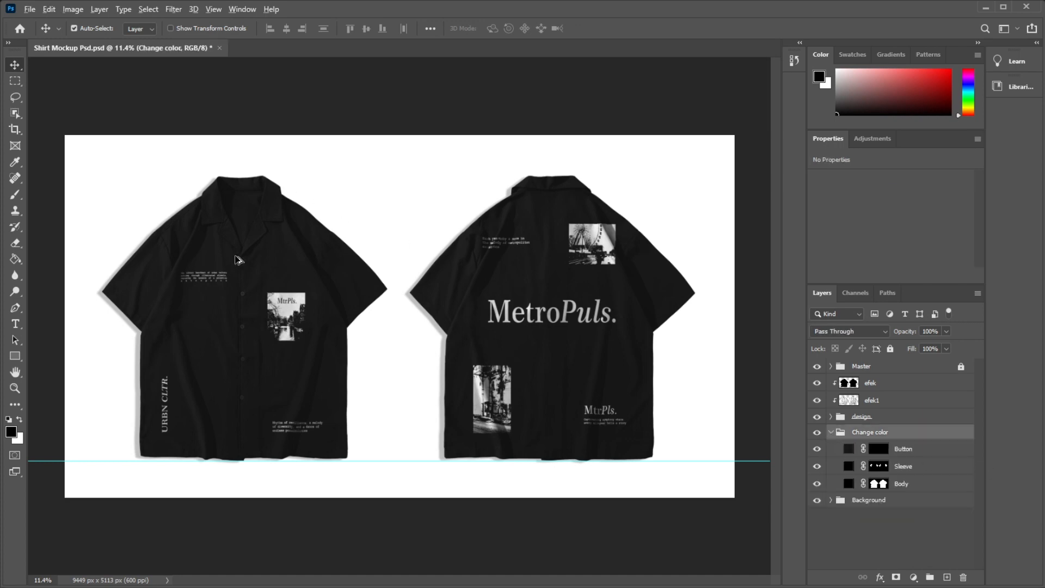
- Set the Button fill layer's colour to white, ffffff, for the front shirt's buttons
scroll(235, 260, "up", 6)
scroll(436, 212, "down", 5)
scroll(133, 330, "up", 1)
scroll(136, 330, "up", 2)
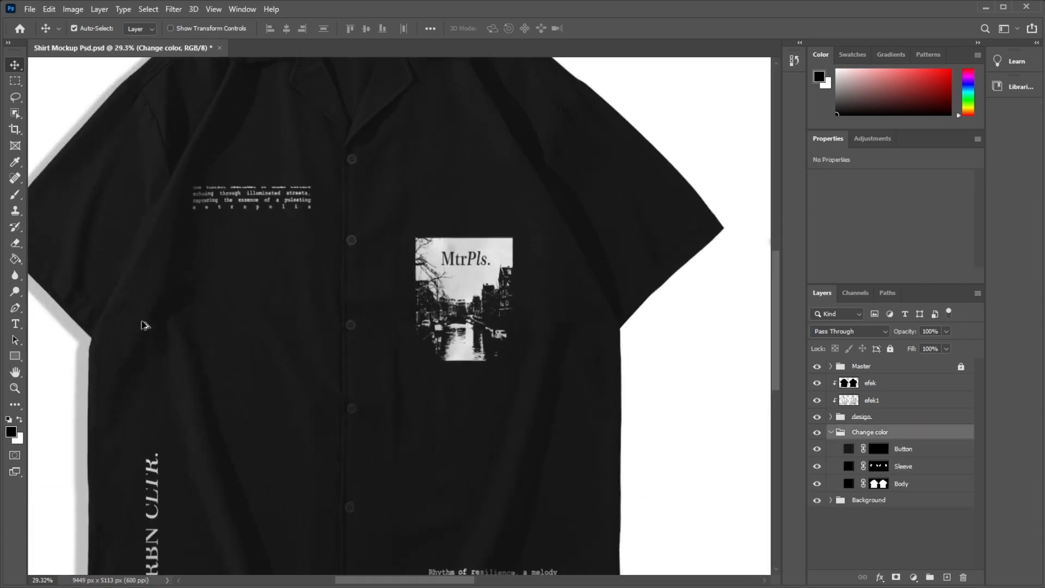
scroll(281, 215, "down", 4)
scroll(468, 305, "up", 2)
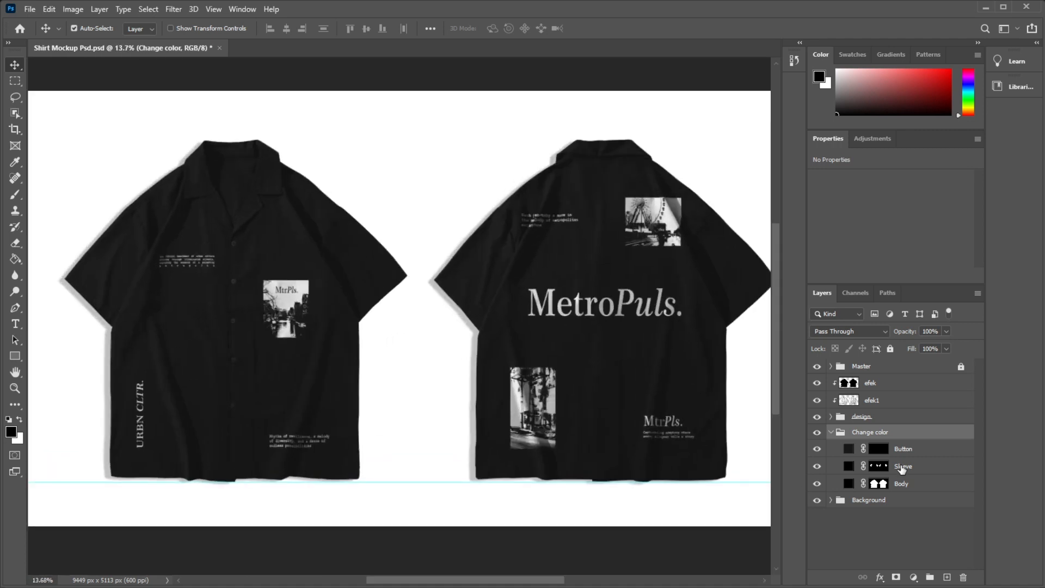
double_click(848, 450)
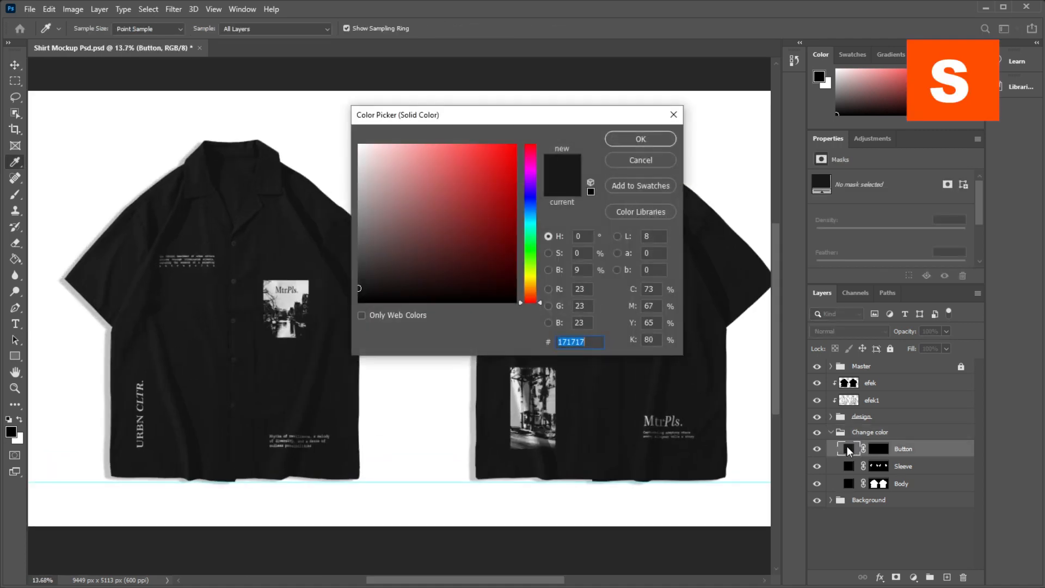
left_click_drag(423, 246, 328, 109)
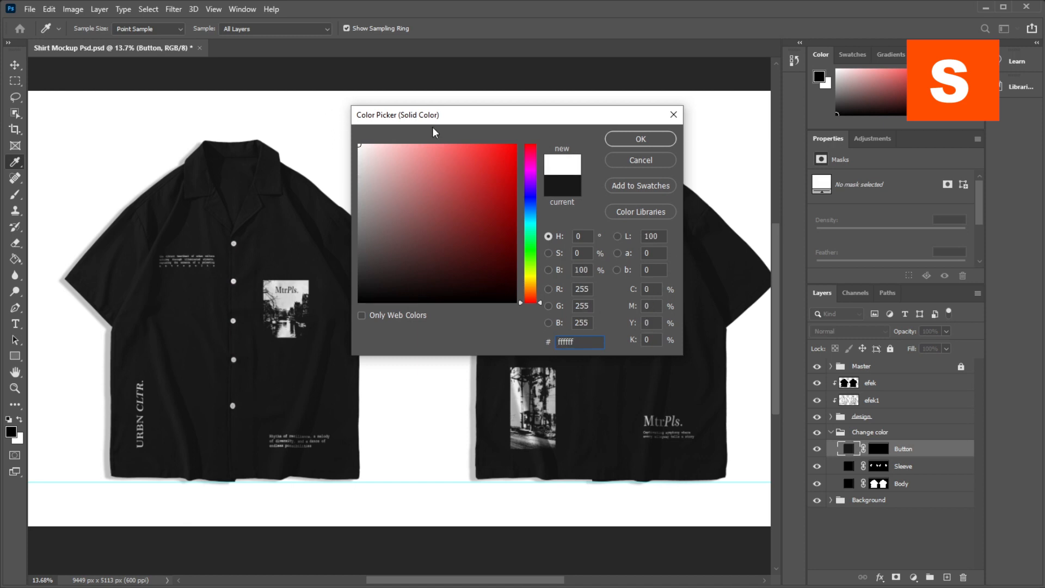
left_click(619, 141)
- Toggle the Sleeve layer's visibility to check it, and set its fill colour to red, e82626
left_click(817, 467)
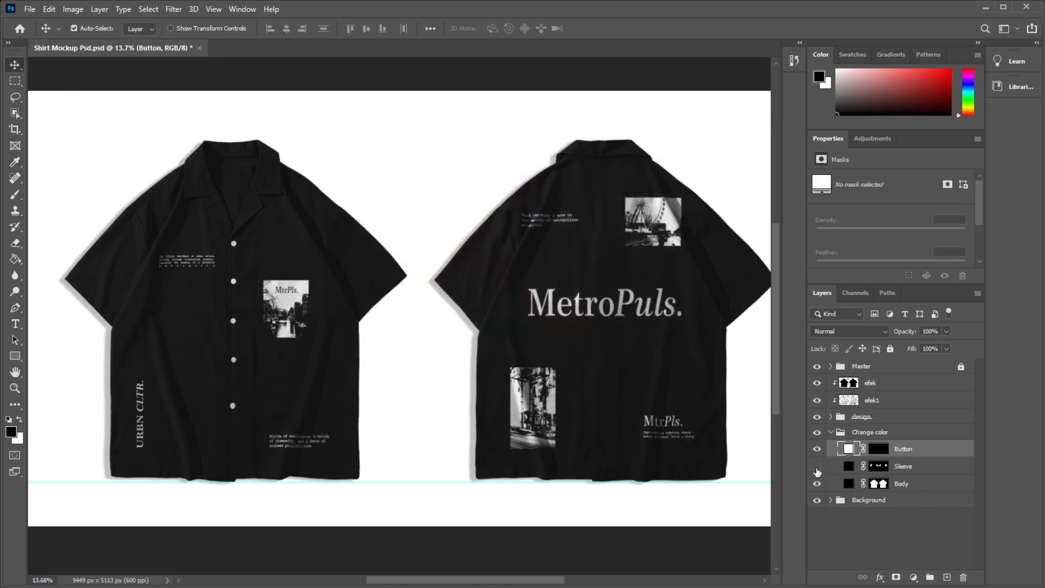
left_click(817, 467)
left_click(816, 467)
double_click(849, 466)
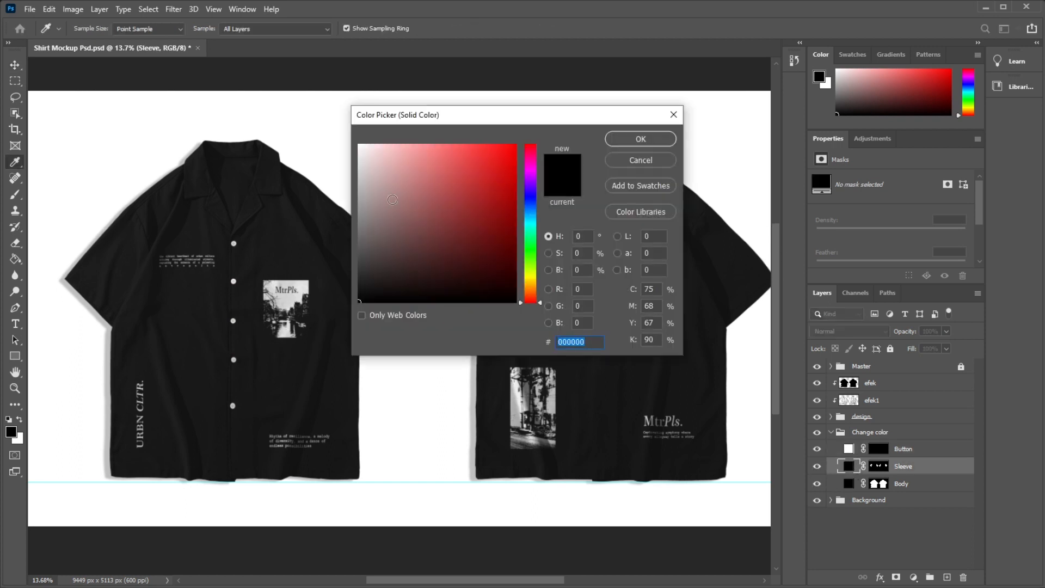
left_click_drag(393, 200, 491, 158)
left_click(641, 140)
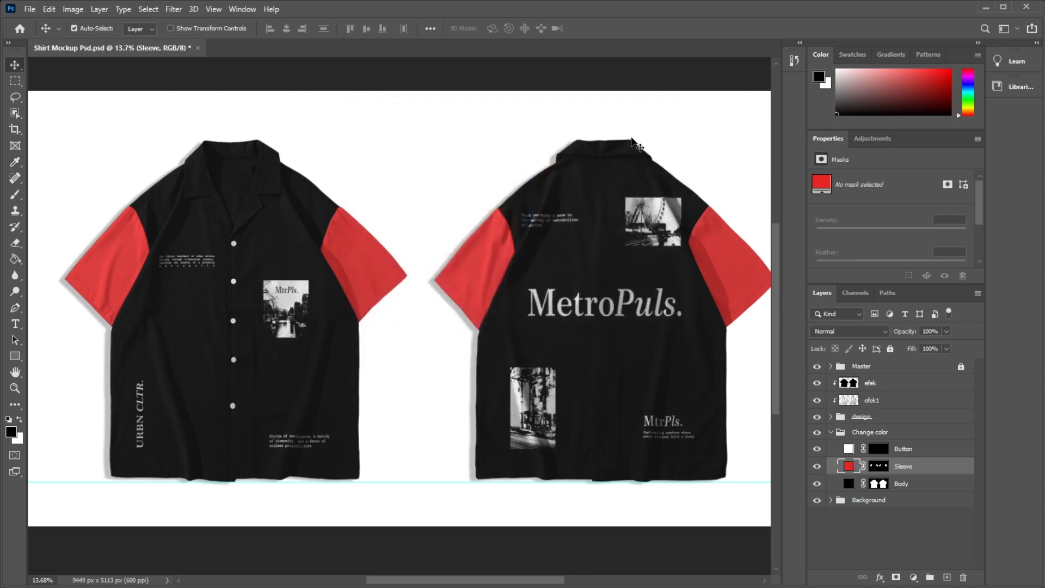
- Inspect the sleeves on the front shirt and set the Sleeve fill layer's colour back to black
scroll(145, 175, "up", 2)
scroll(145, 172, "up", 1)
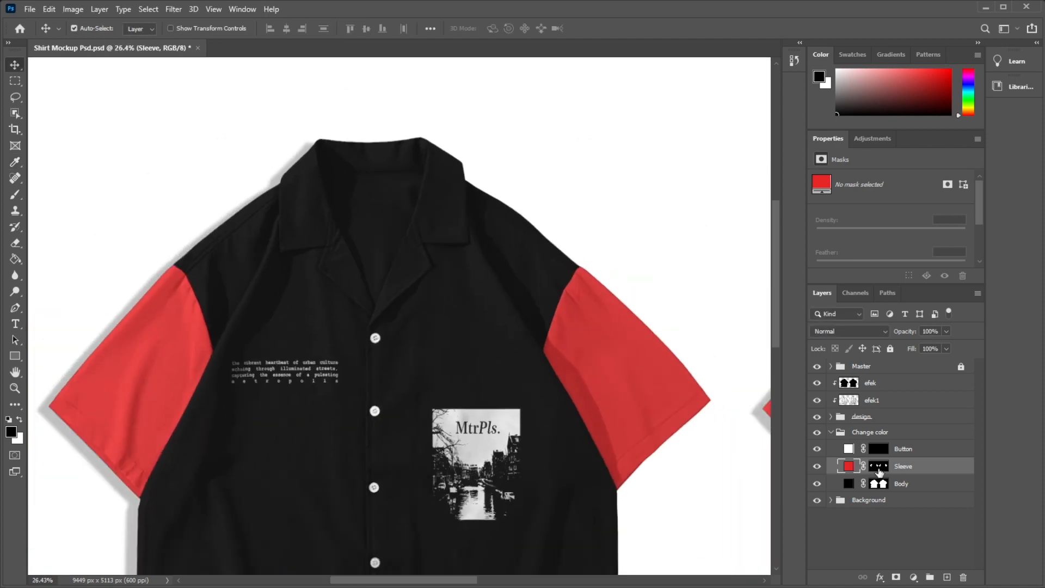
double_click(853, 466)
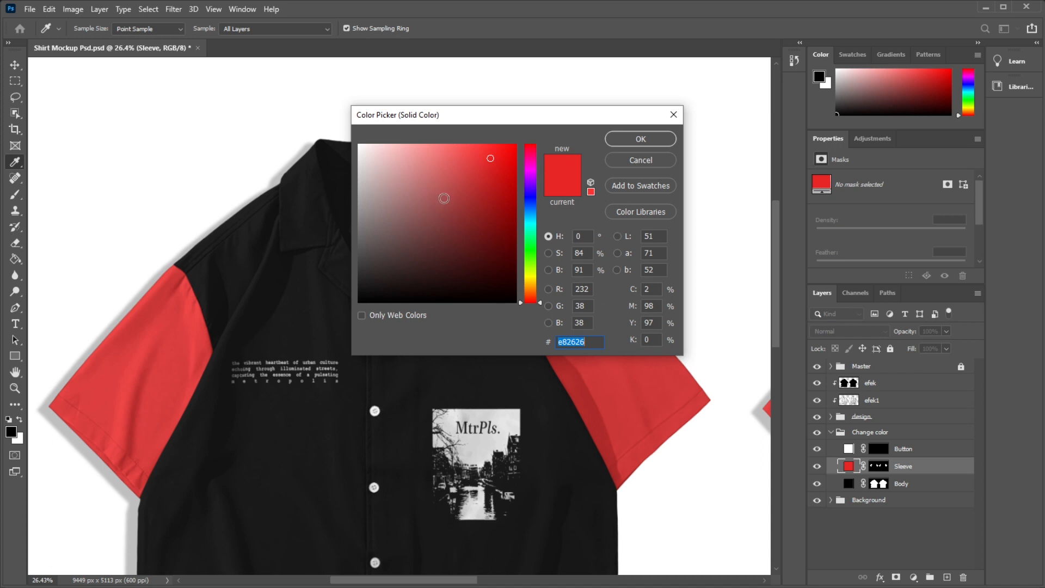
left_click(450, 233)
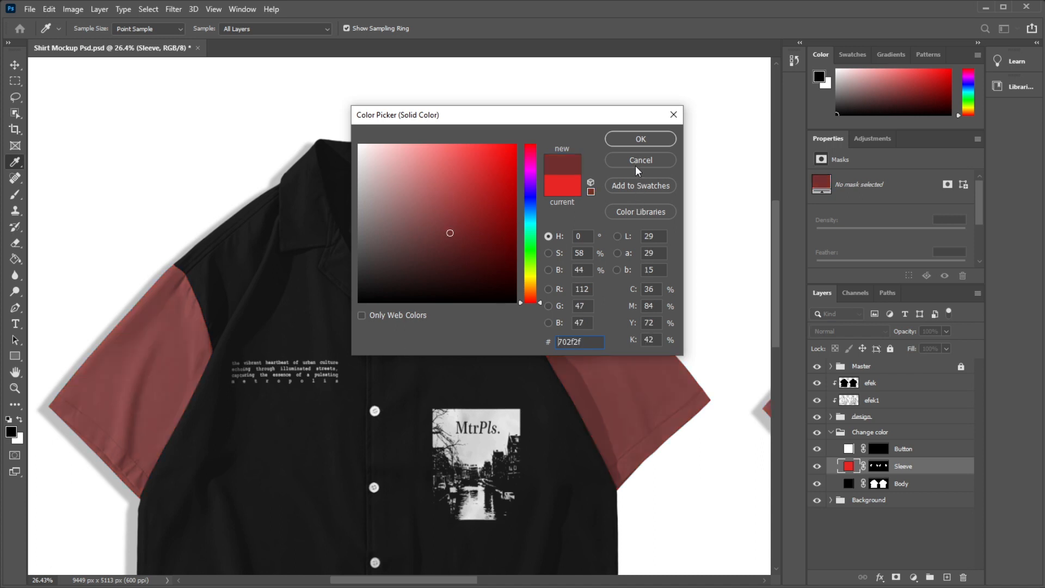
left_click_drag(463, 243, 322, 339)
left_click(649, 141)
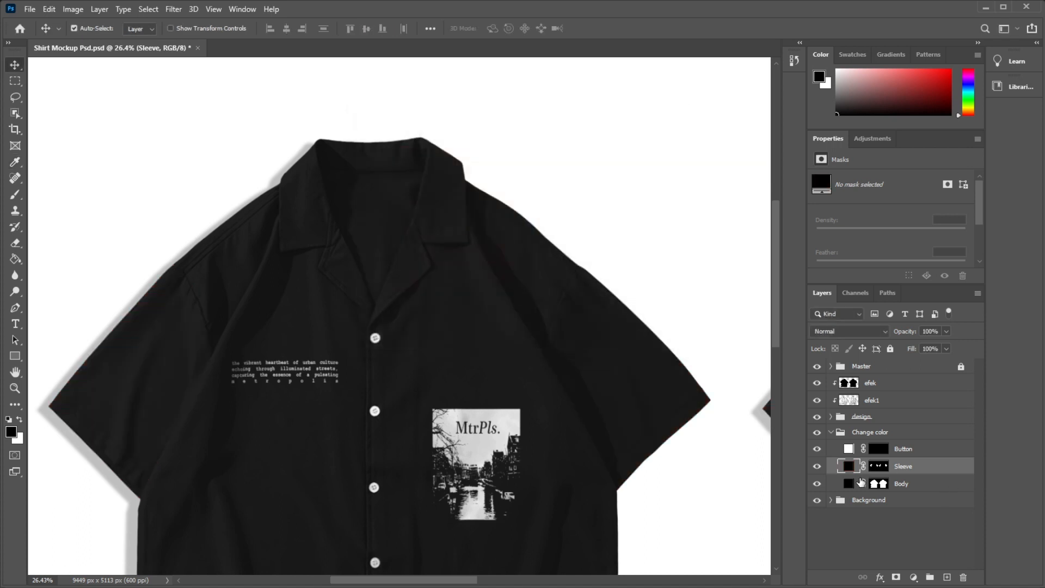
- Inspect the front shirt's collar and inner neckline up close with the Pen tool active
left_click(908, 452)
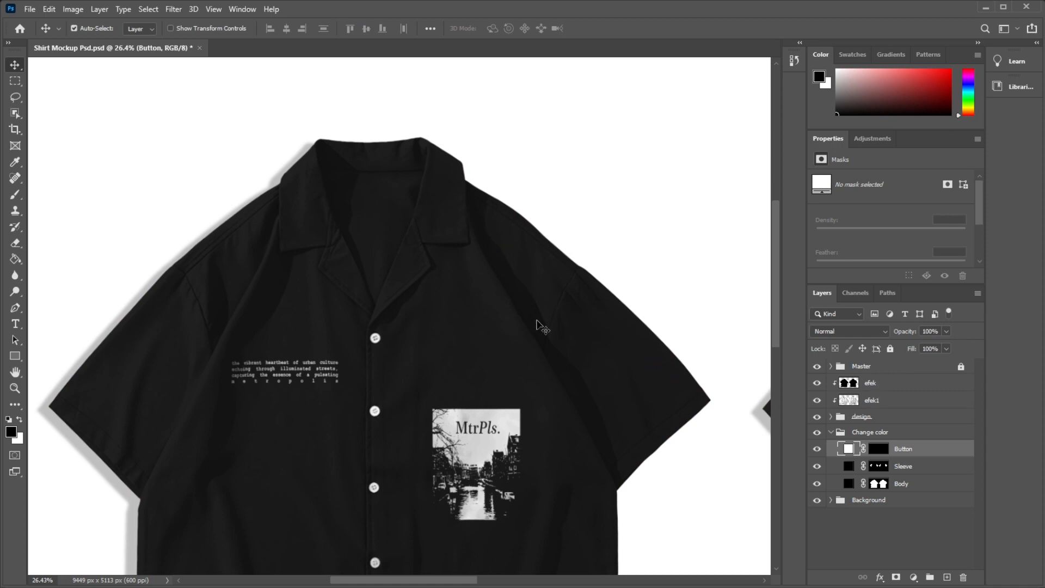
scroll(324, 158, "up", 3)
scroll(266, 217, "up", 3)
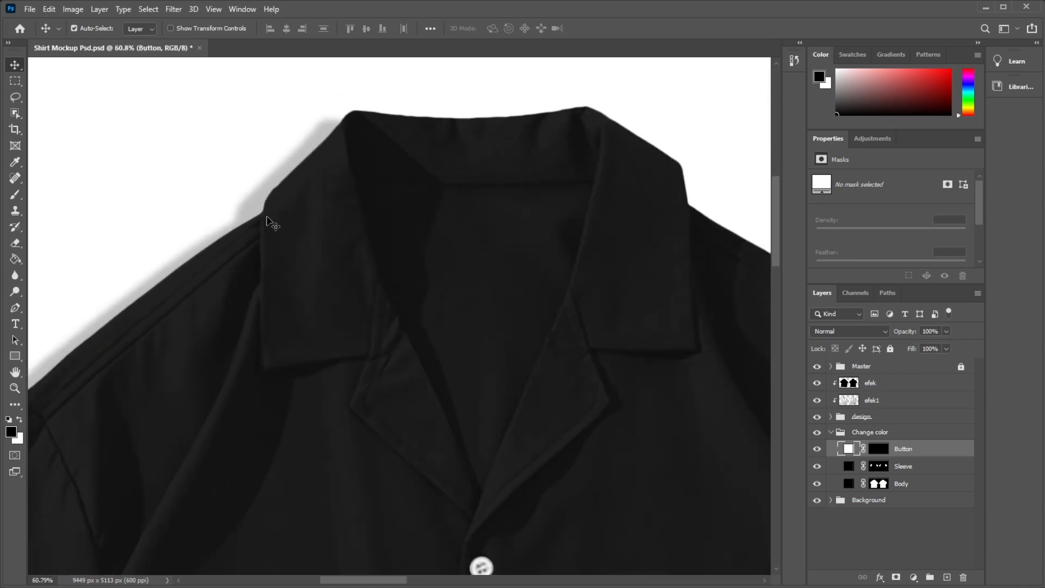
key("p")
scroll(252, 234, "down", 3)
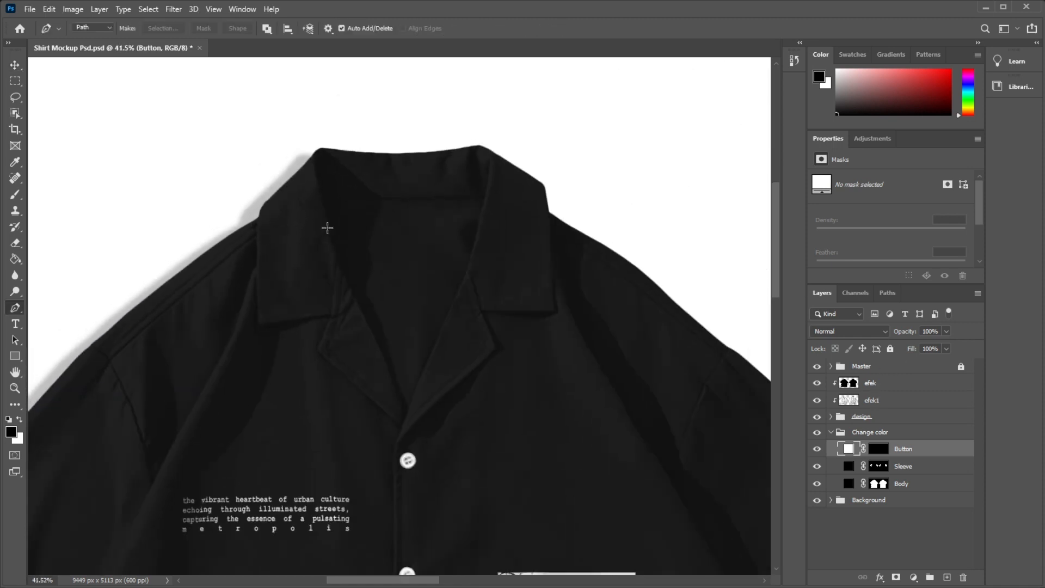
scroll(357, 234, "up", 2)
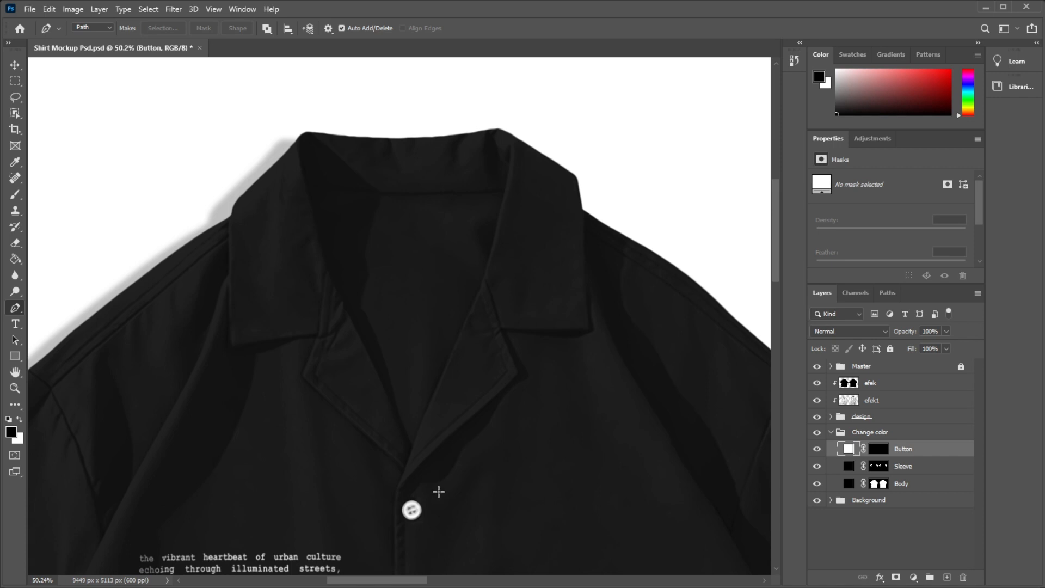
scroll(439, 492, "up", 3)
scroll(402, 427, "down", 3)
scroll(340, 179, "up", 7)
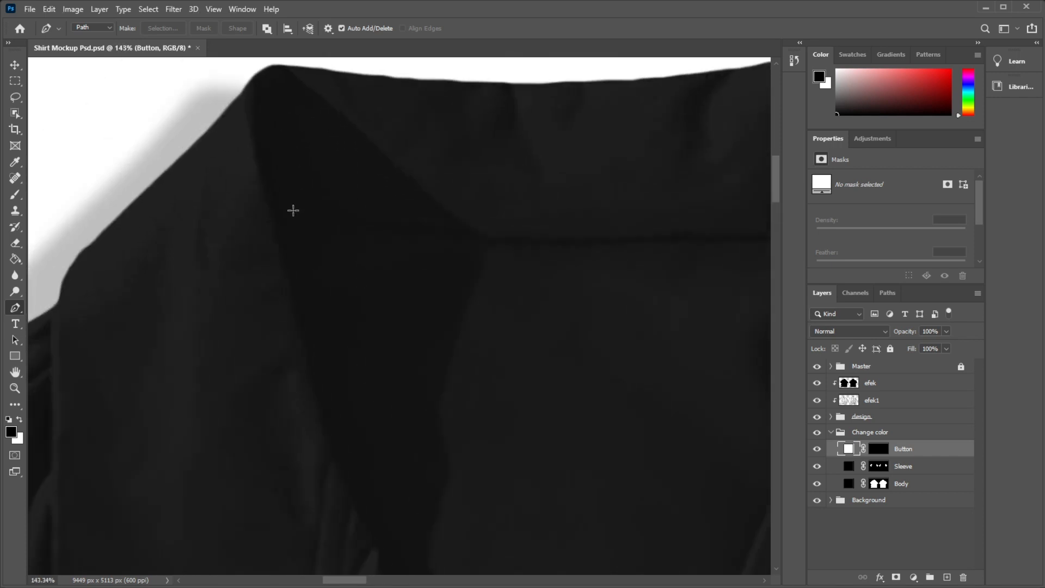
scroll(517, 355, "down", 2)
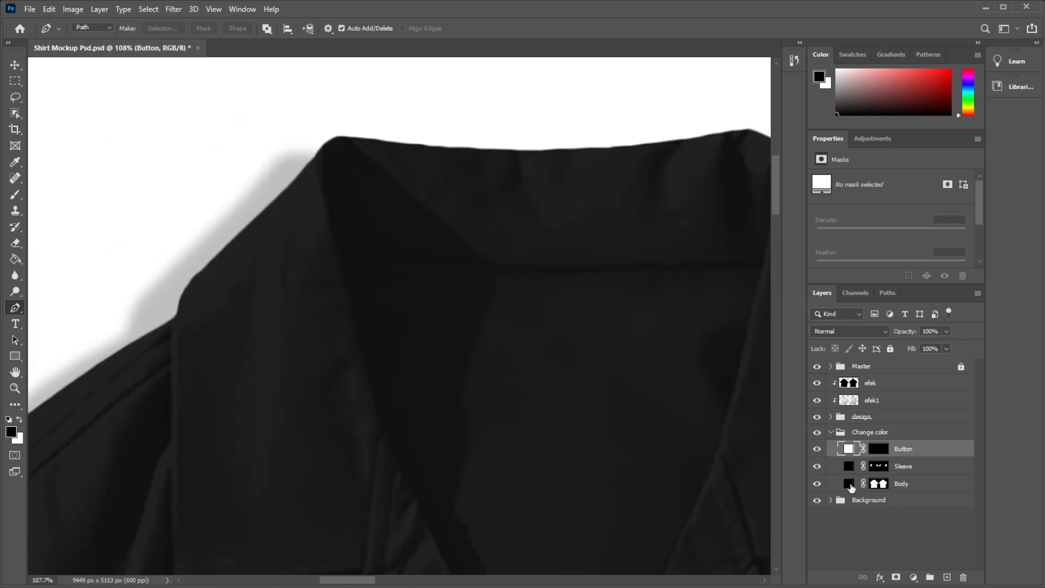
- Set the Body fill layer's colour to a light warm grey so the collar seams can be traced with the Pen tool
double_click(848, 483)
left_click(374, 149)
left_click_drag(375, 149, 368, 199)
key("Return")
key("p")
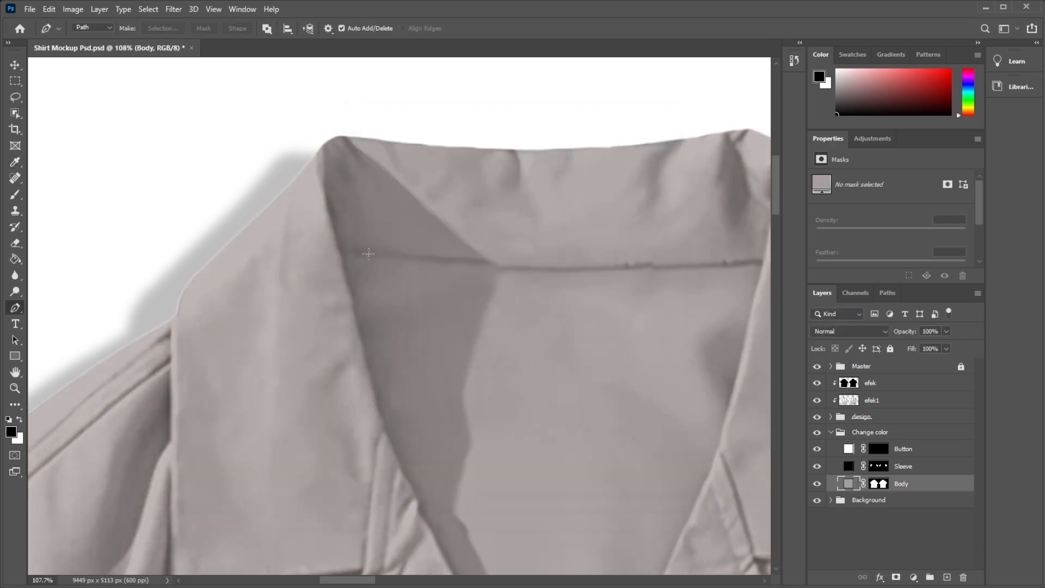
- Start a Pen path along the seam inside the back of the front shirt's neck, from the left collar edge to the right
scroll(339, 248, "up", 2)
left_click_drag(495, 379, 413, 270)
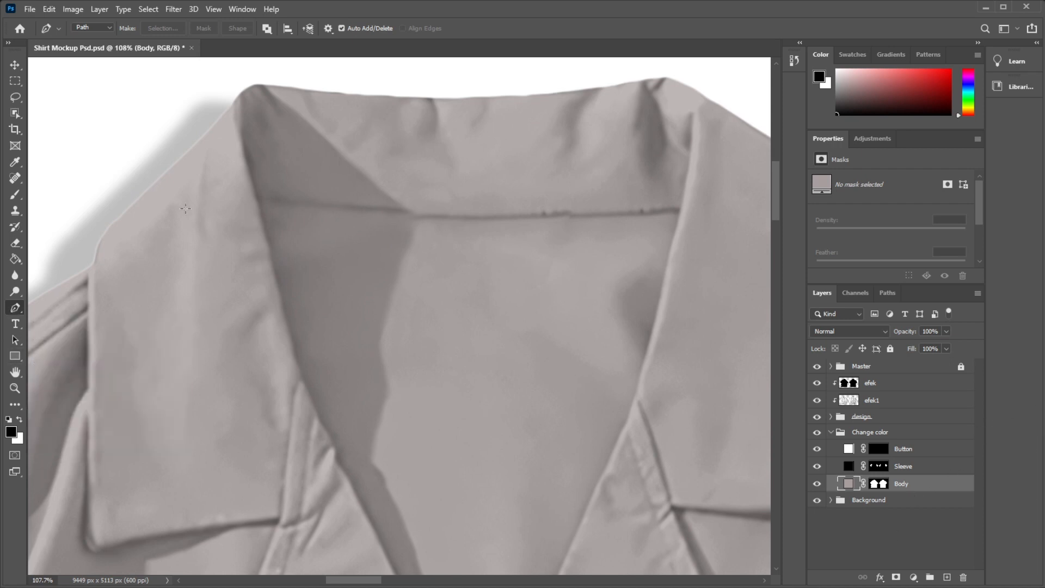
left_click(256, 198)
left_click_drag(538, 223, 532, 218)
left_click(683, 210)
- Continue the path with curved anchor points down the inner edge of the right collar and lapel
scroll(643, 273, "down", 3)
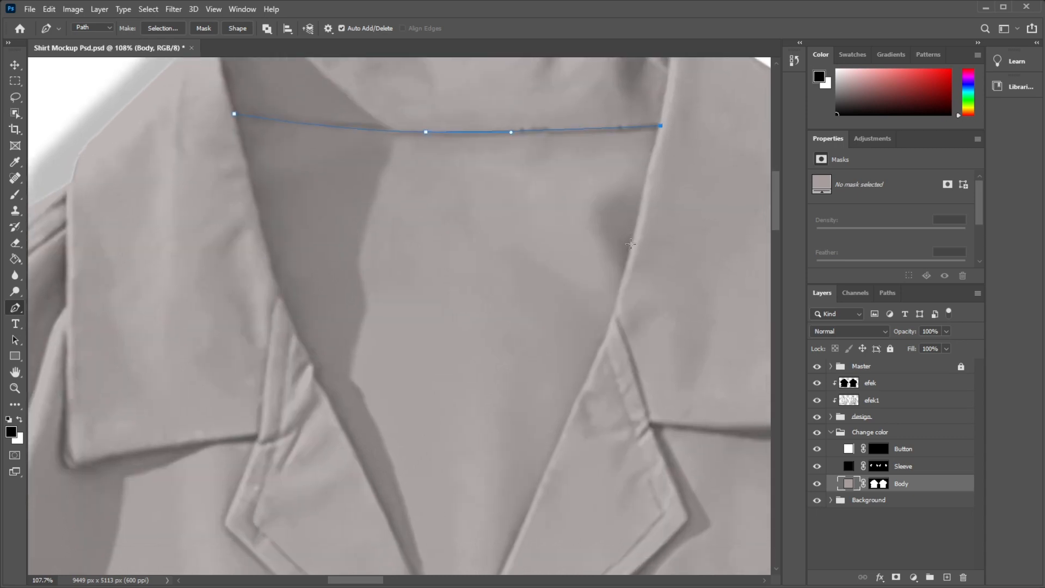
left_click(619, 279)
scroll(648, 211, "up", 3)
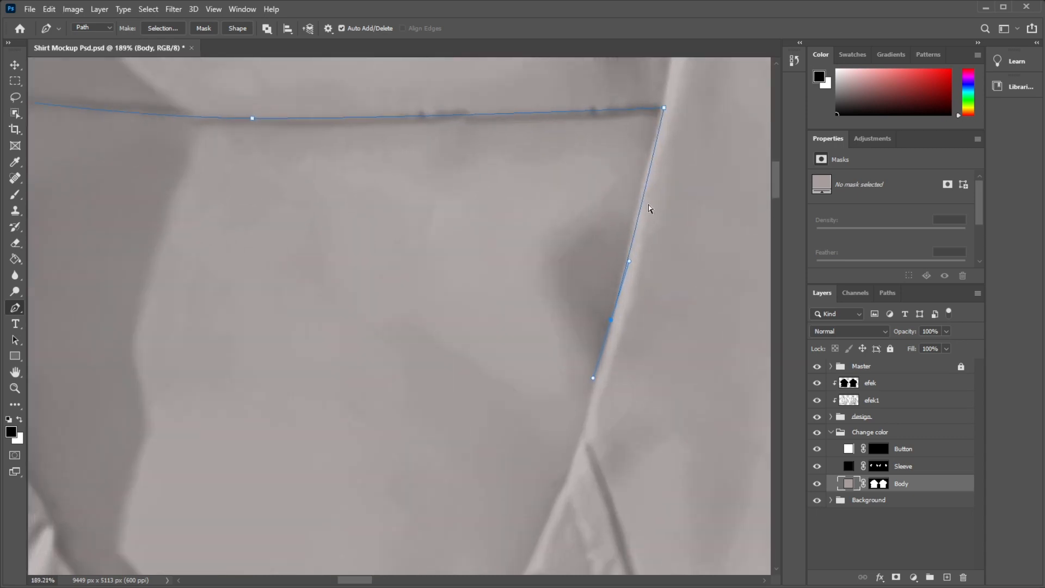
left_click(634, 219)
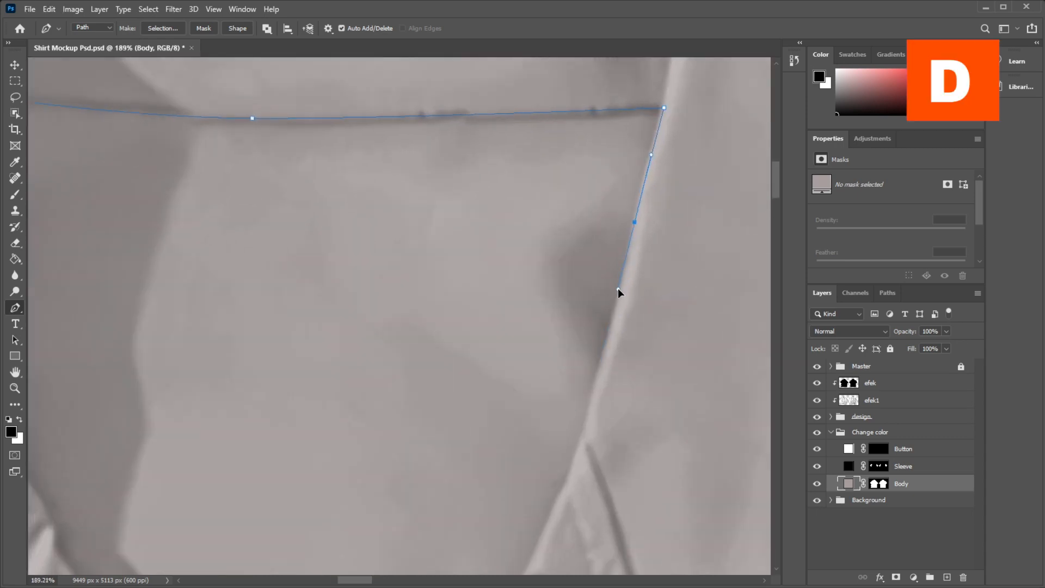
left_click(619, 289)
scroll(596, 307, "down", 3)
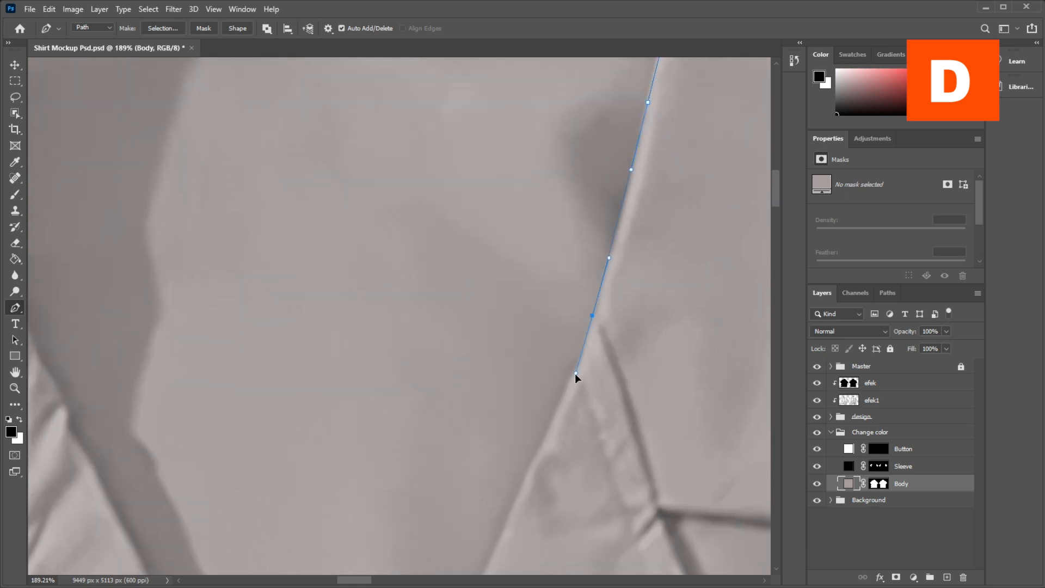
left_click_drag(567, 422, 622, 279)
left_click_drag(602, 313, 575, 373)
left_click_drag(551, 362, 542, 144)
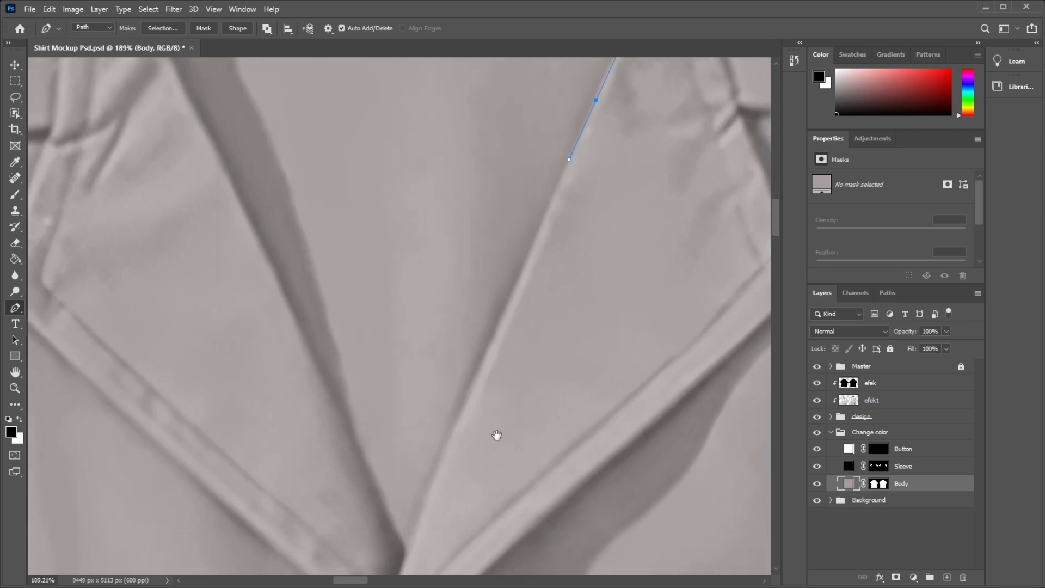
left_click_drag(469, 376, 489, 252)
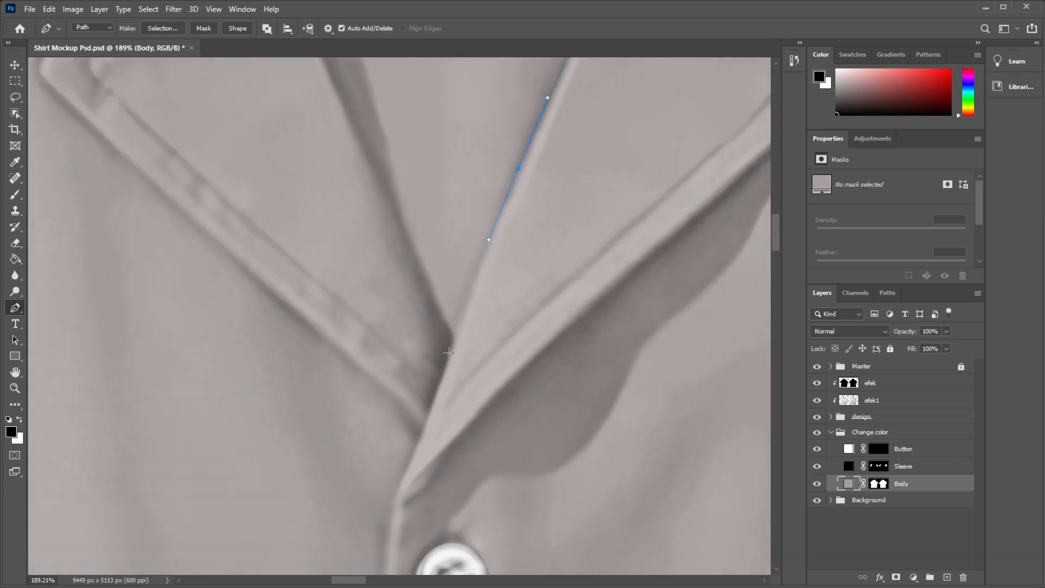
- Trace the path through the point of the V-neck and up the left lapel edge, closing it at the starting anchor
left_click(448, 353)
left_click_drag(404, 226, 462, 322)
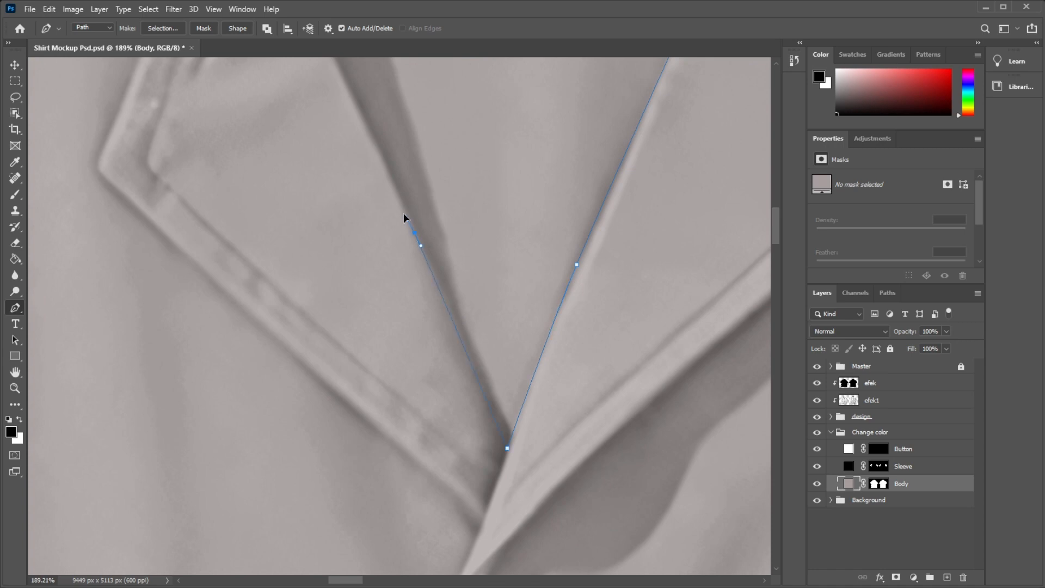
left_click_drag(371, 142, 496, 330)
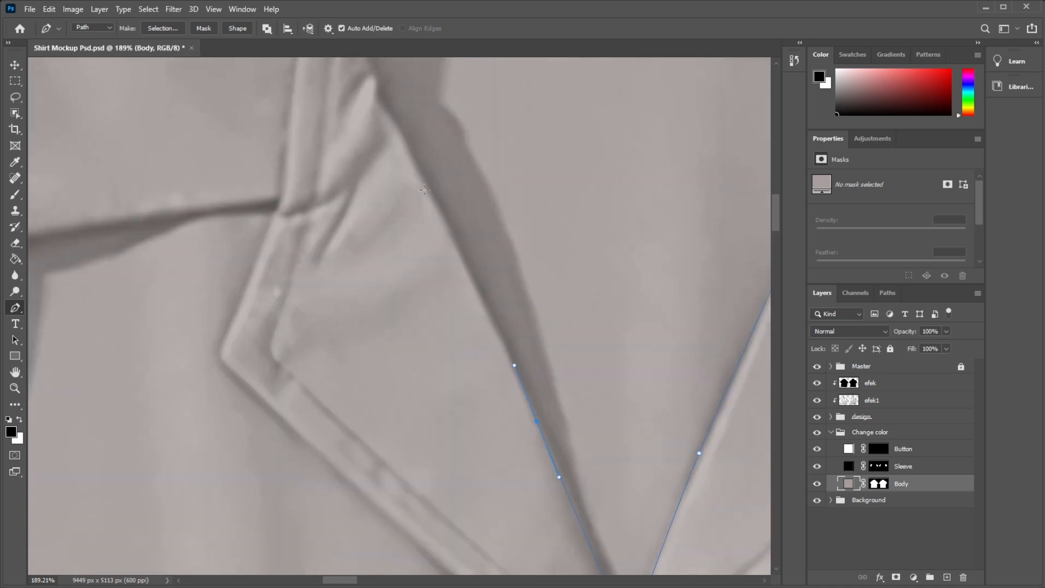
left_click(398, 133)
left_click_drag(400, 126, 474, 386)
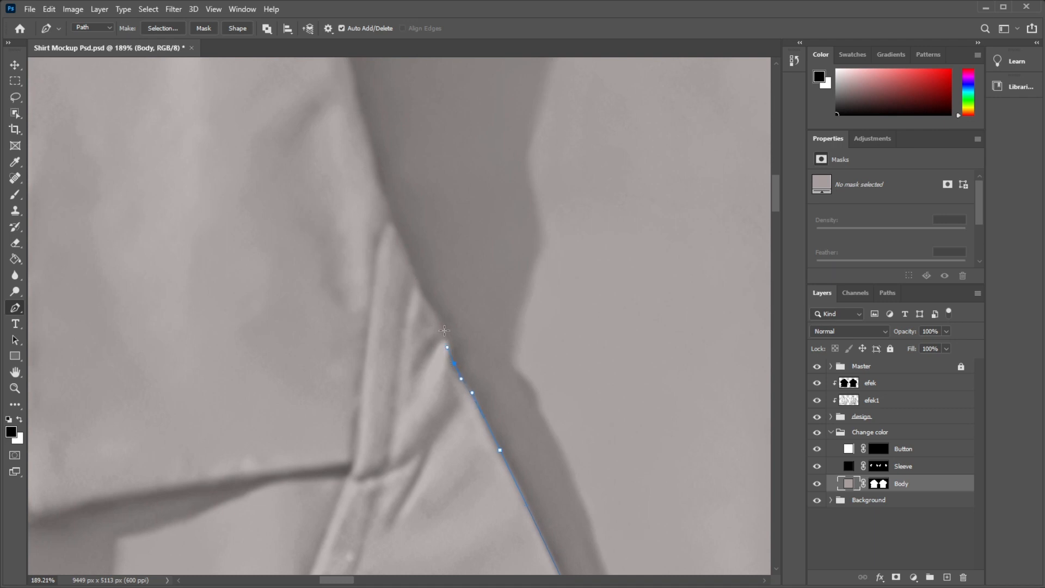
left_click_drag(441, 326, 434, 312)
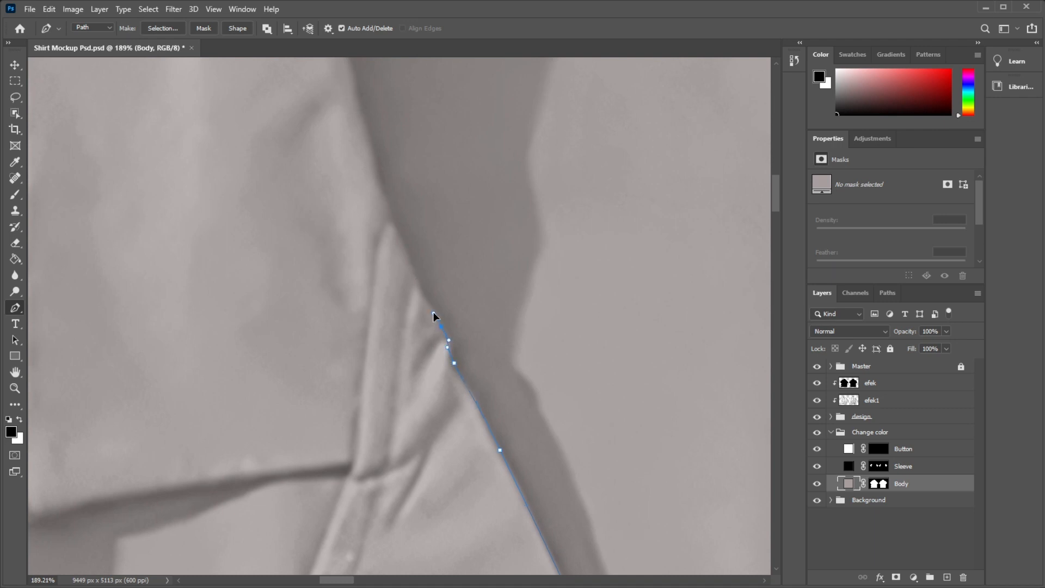
left_click(399, 239)
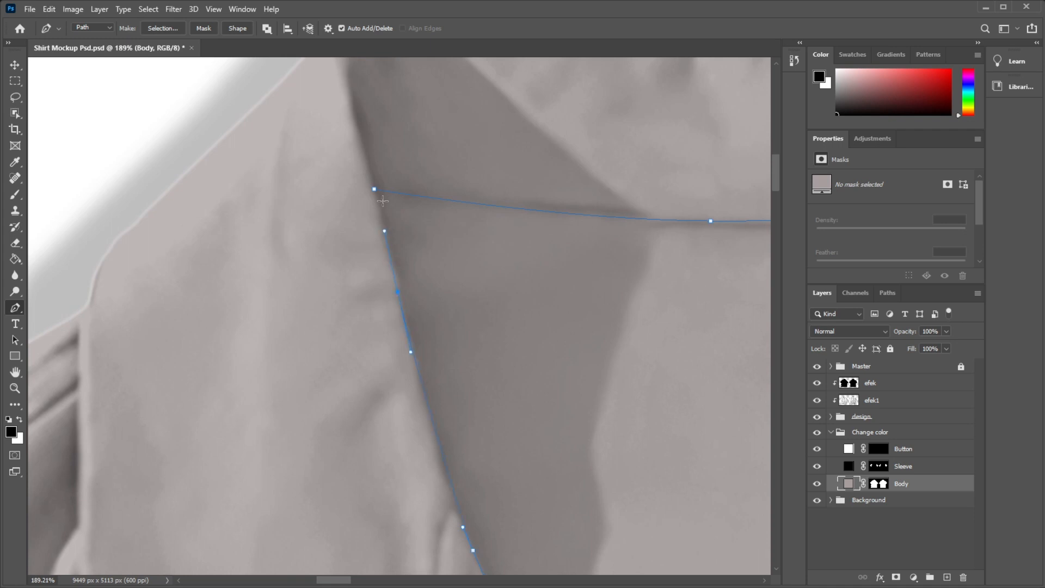
left_click(375, 189)
- Check the closed neckline path around the V-neck opening and convert it to a selection
scroll(302, 148, "down", 4)
scroll(360, 181, "up", 1)
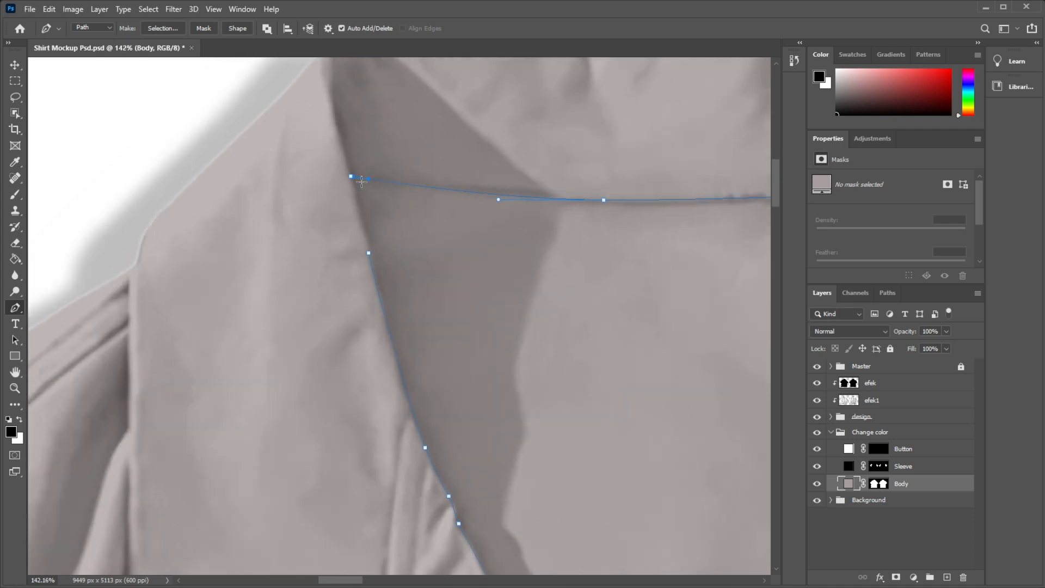
scroll(354, 187, "down", 6)
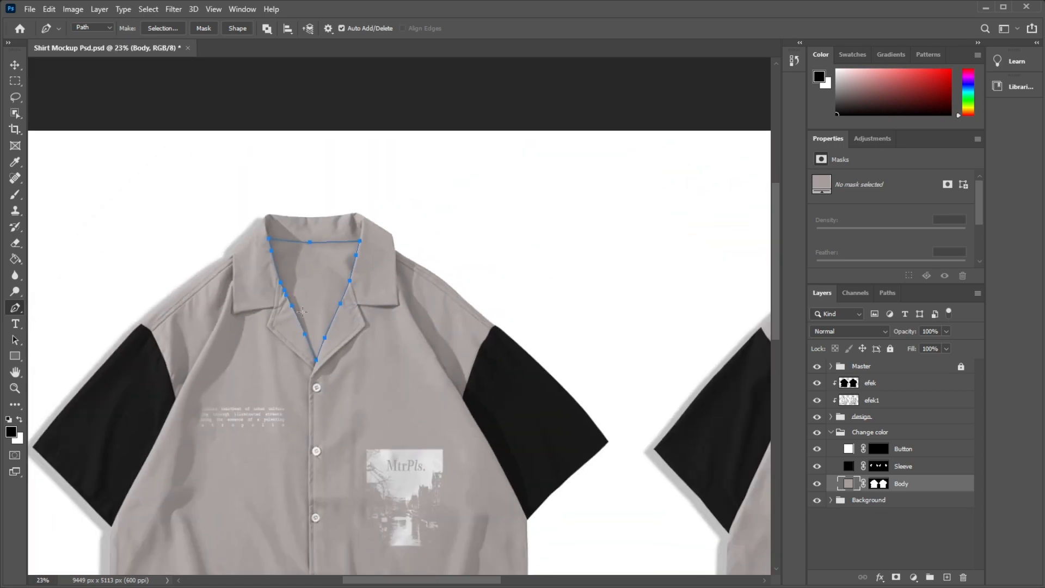
scroll(332, 361, "up", 1)
scroll(298, 378, "up", 2)
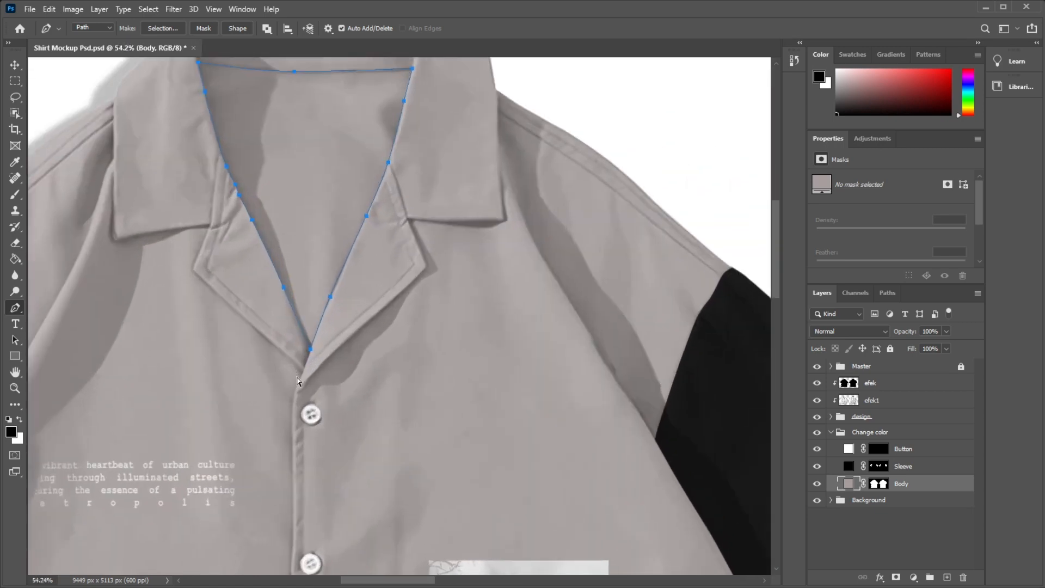
key("ctrl+Return")
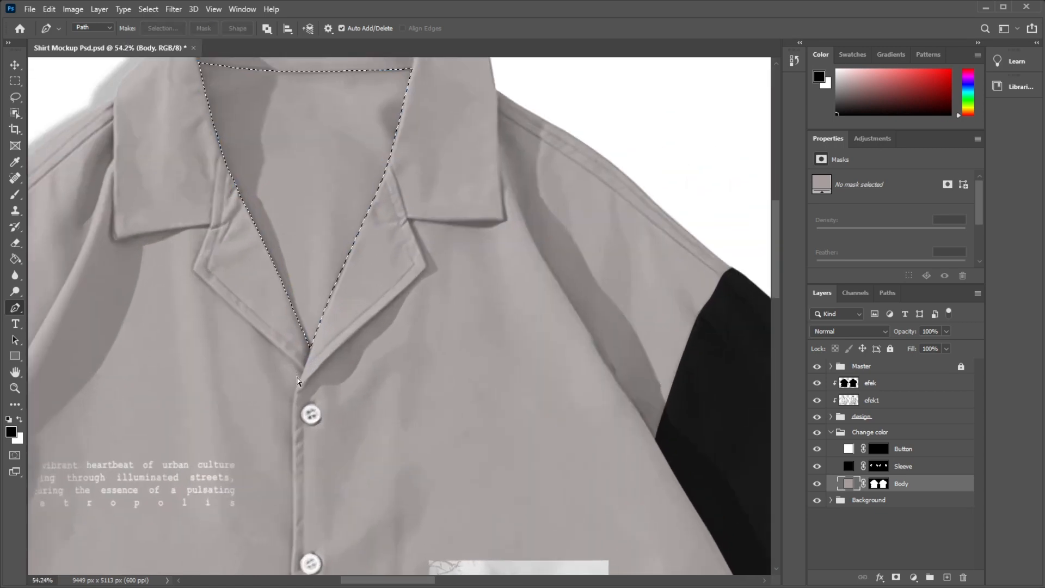
- Add a Solid Color fill layer in dark grey, 595959, masked to the selected neck opening above the Body layer
left_click(914, 577)
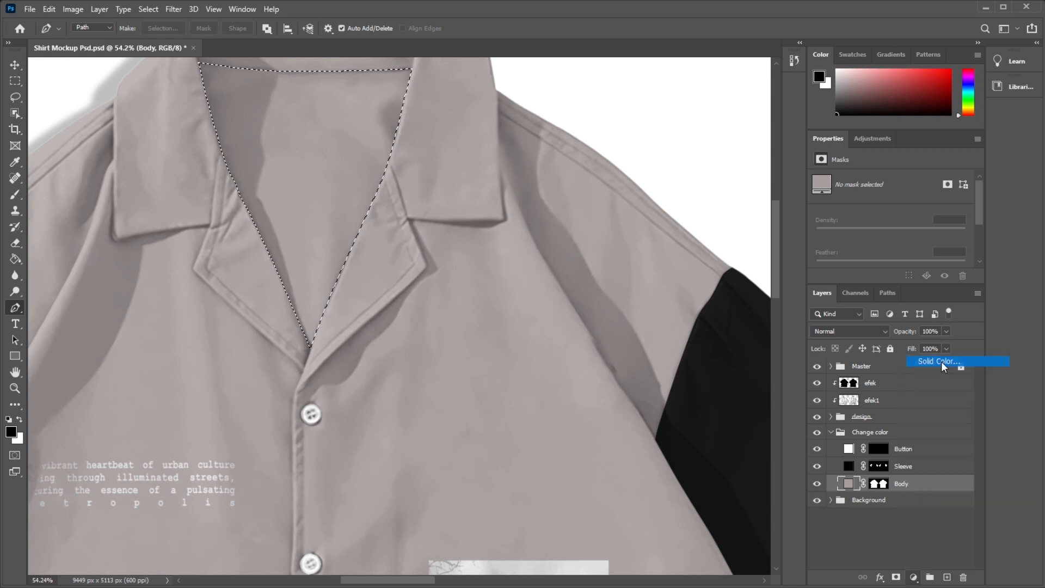
left_click(933, 361)
mouse_move(427, 183)
left_mouse_down()
mouse_move(252, 108)
mouse_move(318, 215)
mouse_move(350, 243)
mouse_move(337, 248)
left_mouse_up()
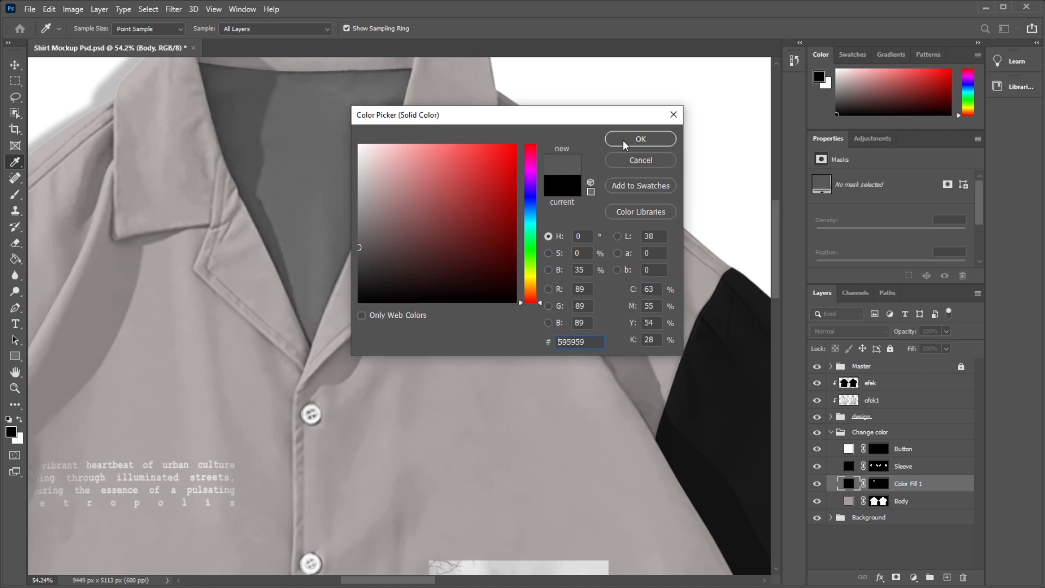
left_click(631, 141)
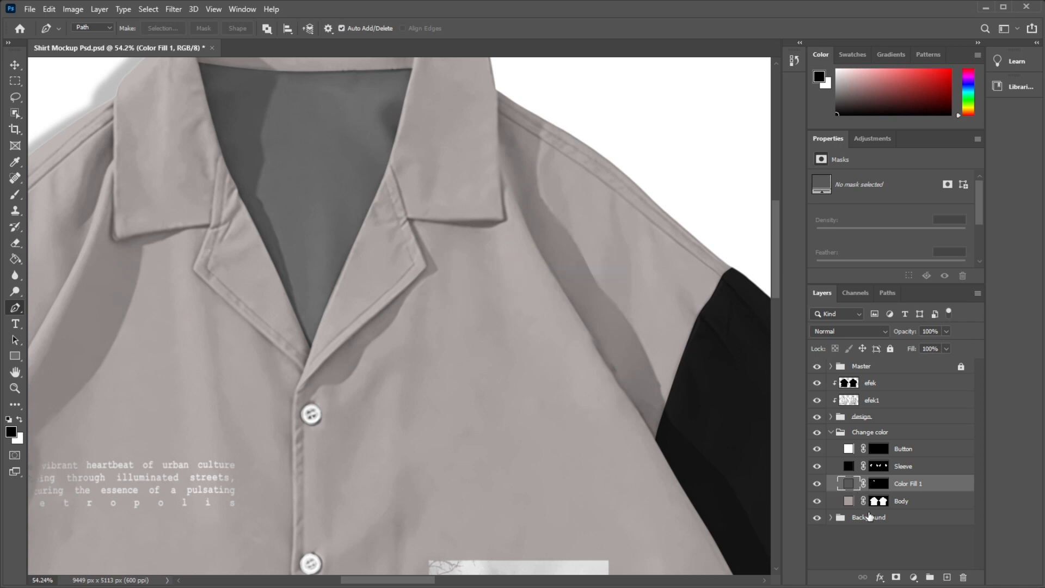
- Rename the new neck-opening fill layer as INNER COLOR
double_click(910, 486)
key("BackSpace")
key("Return")
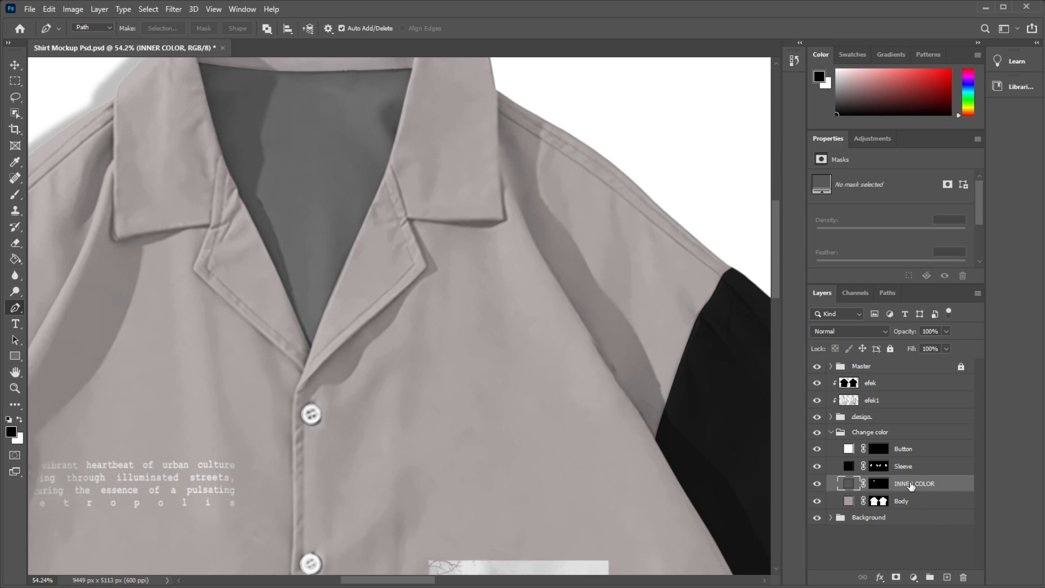
- Set the Body fill layer's colour to black, 000000, and check the front shirt
double_click(850, 501)
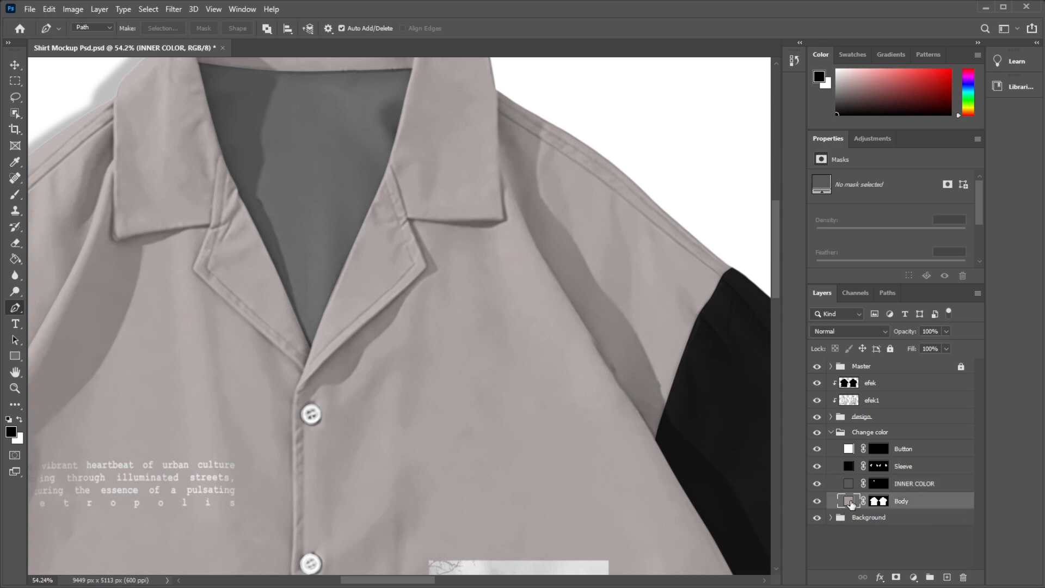
left_click_drag(416, 265, 312, 331)
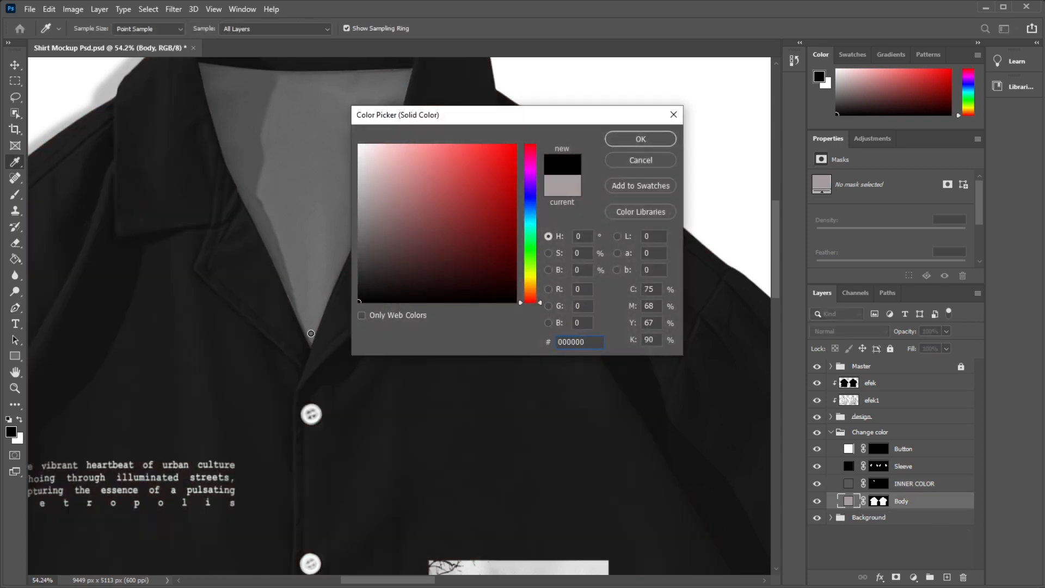
left_click(644, 139)
scroll(507, 194, "down", 5)
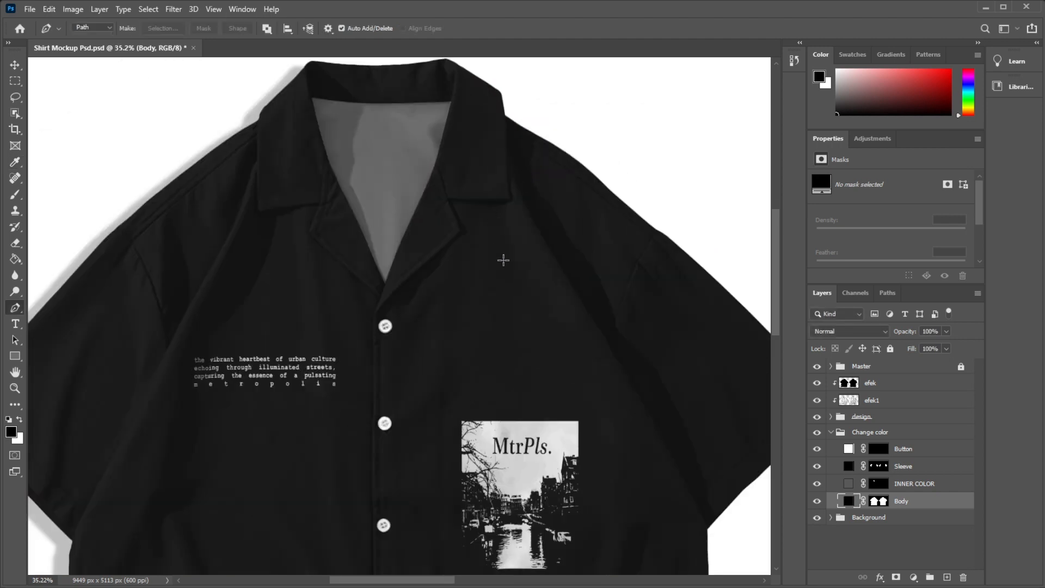
scroll(491, 209, "up", 3)
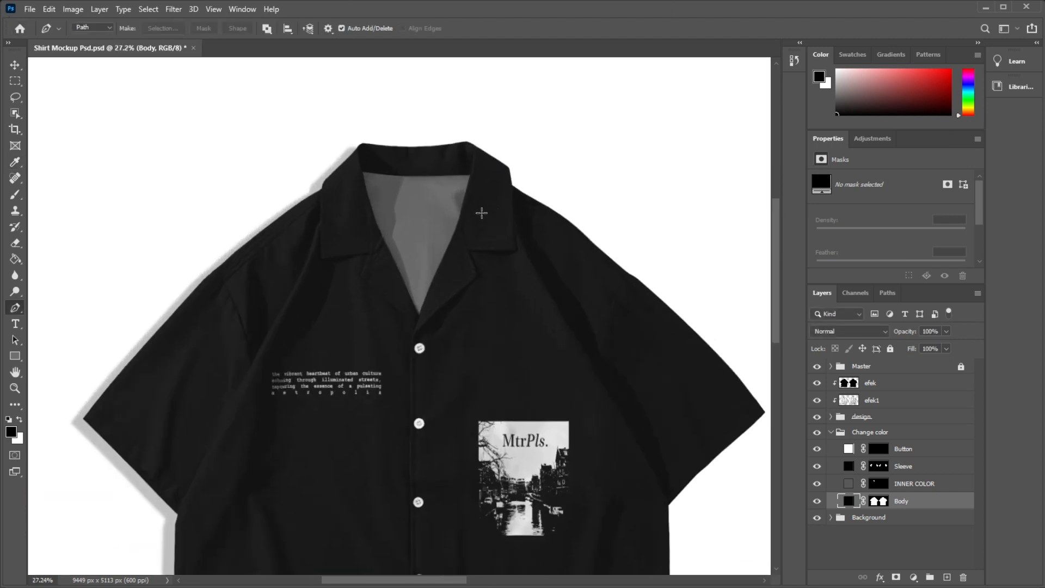
- Set the INNER COLOR fill to light grey, d8d8d8, and check the neck opening on the front shirt
double_click(850, 484)
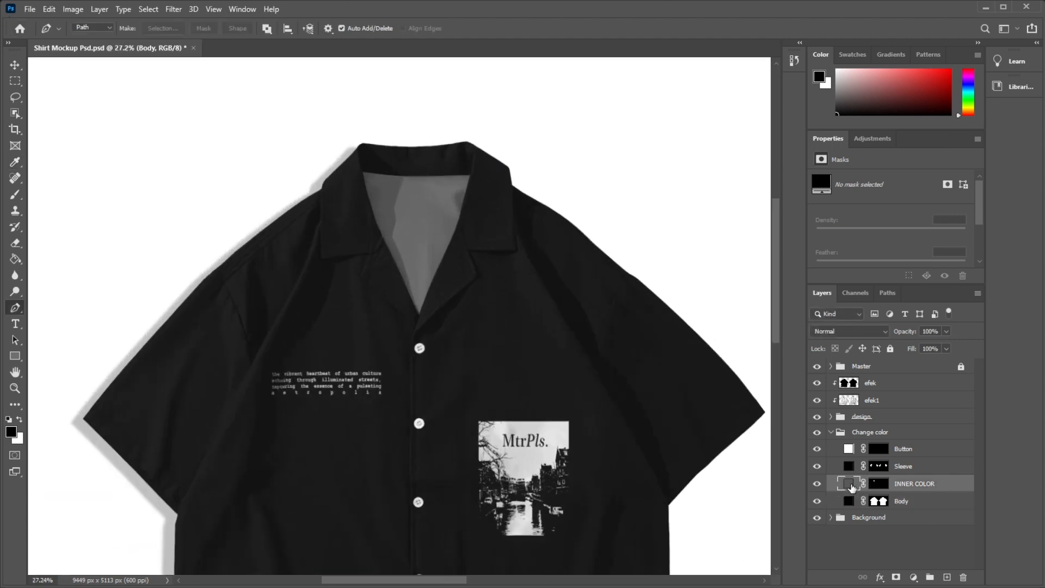
left_click(350, 191)
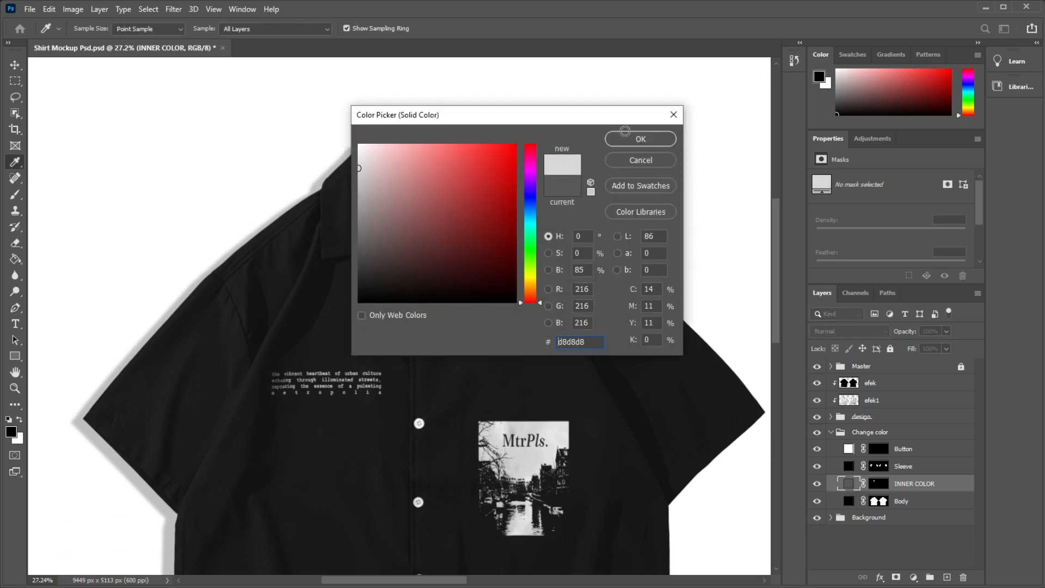
left_click(641, 139)
scroll(376, 357, "down", 3)
scroll(149, 161, "up", 7)
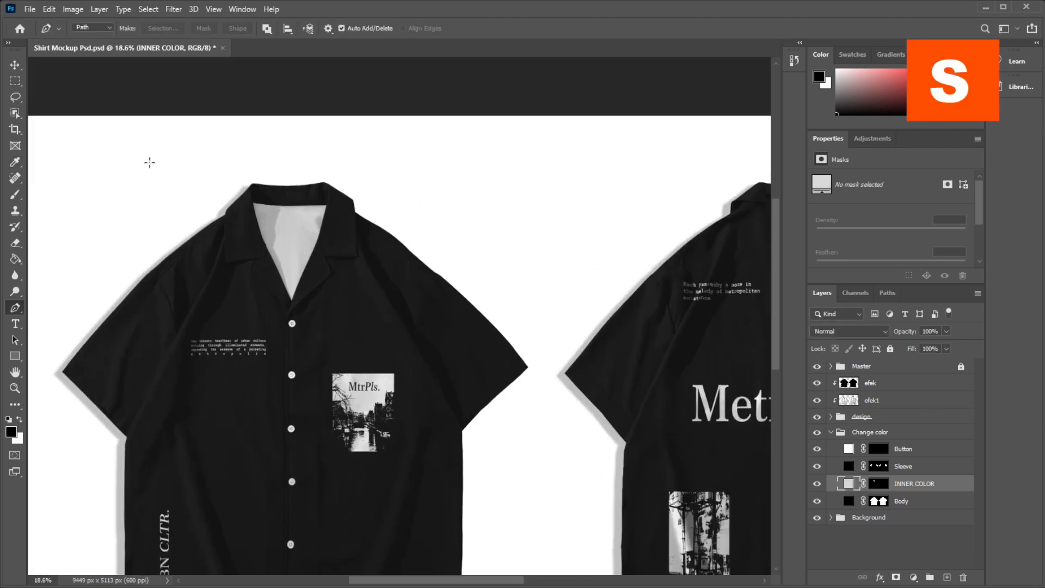
scroll(234, 265, "down", 2)
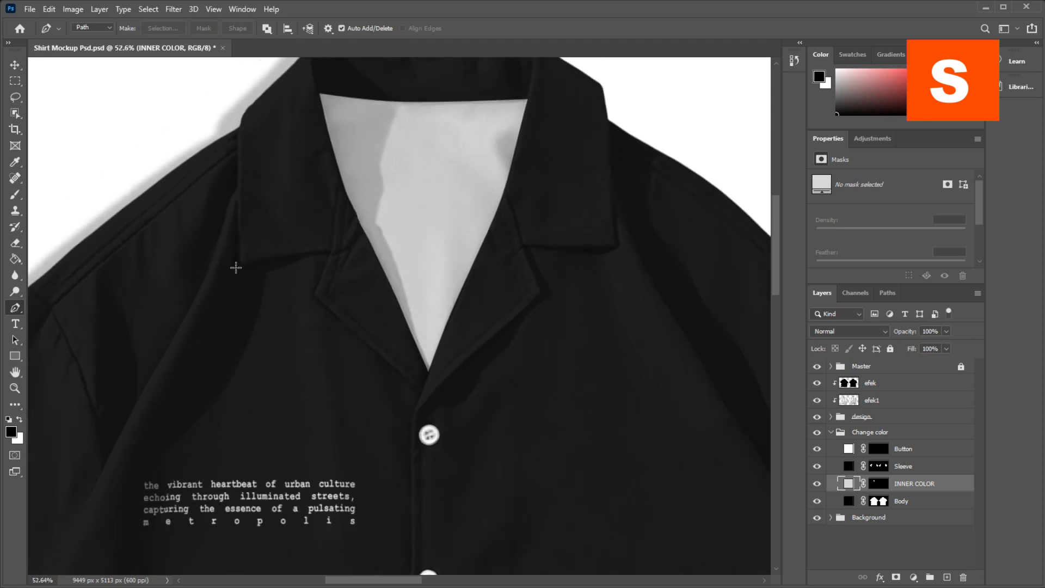
scroll(427, 414, "up", 3)
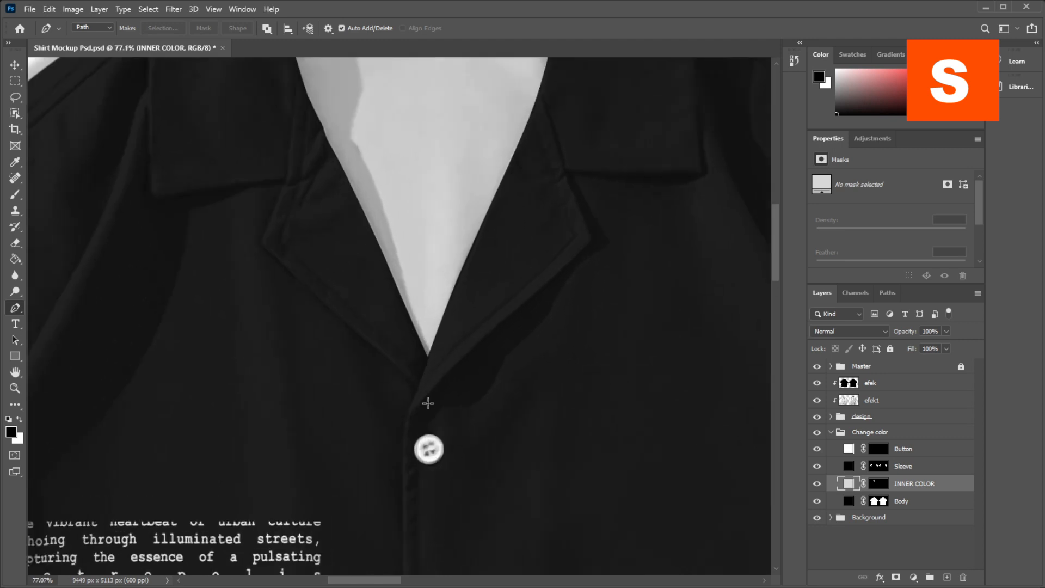
scroll(420, 381, "down", 2)
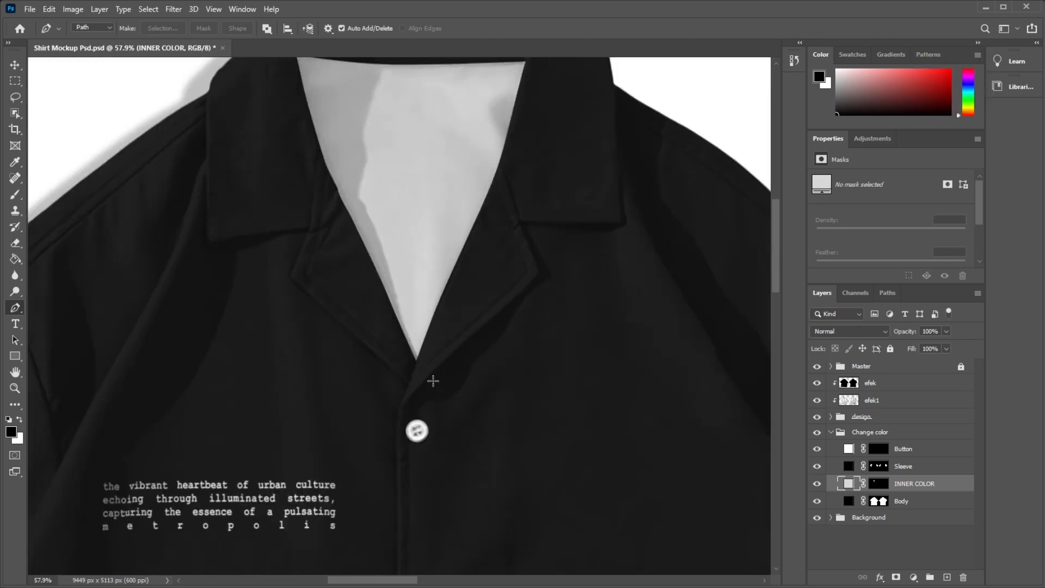
scroll(322, 259, "down", 6)
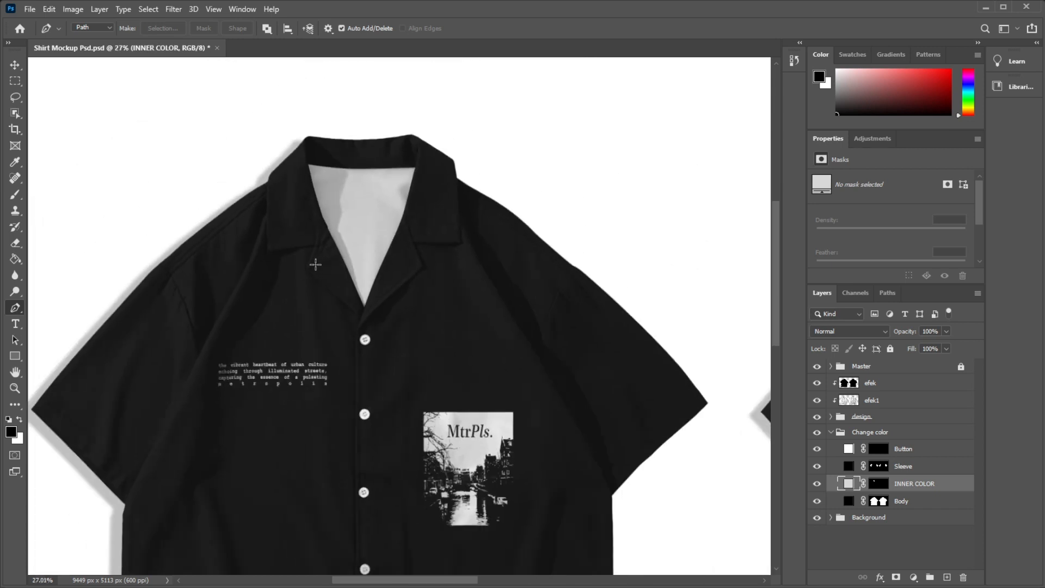
scroll(299, 195, "up", 3)
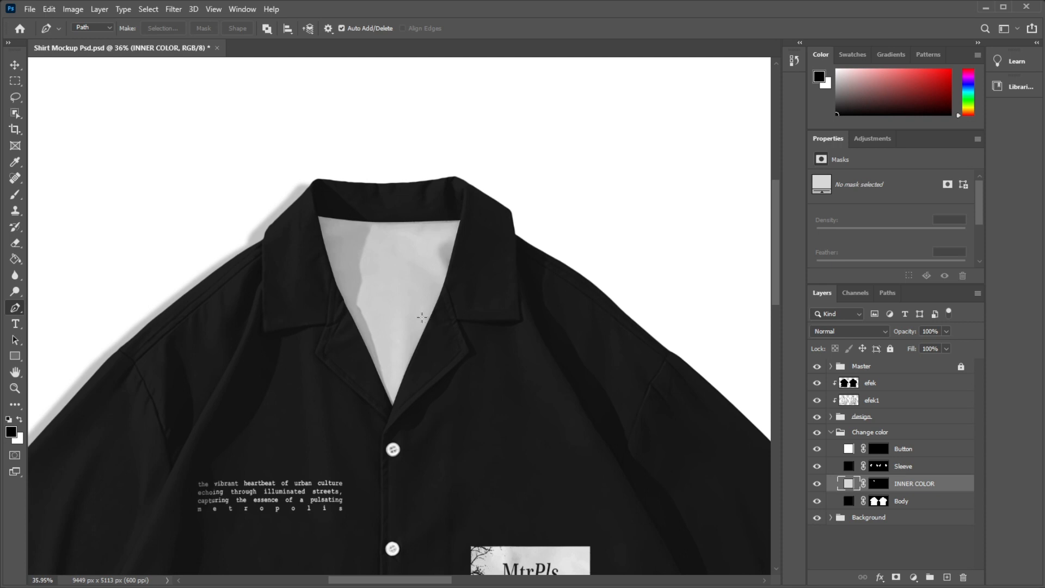
left_click(914, 577)
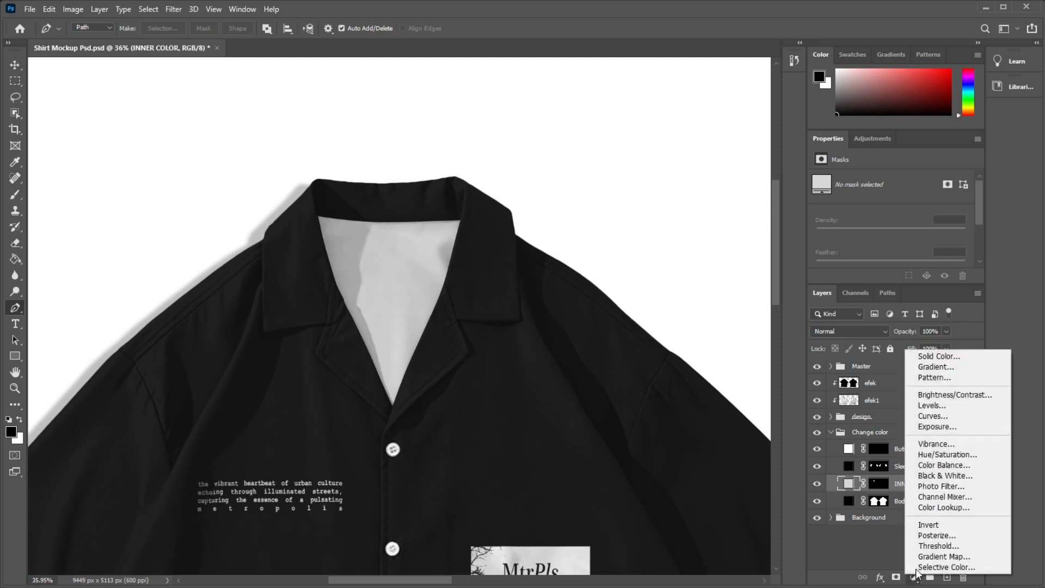
left_click_drag(877, 486, 878, 488)
left_click(877, 486, "ctrl")
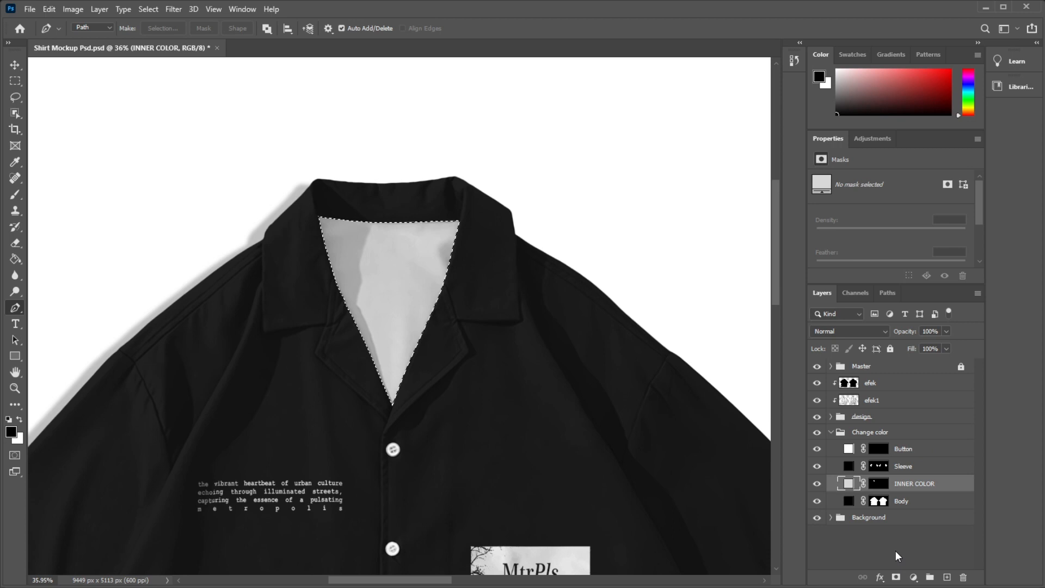
left_click(914, 577)
left_click(854, 544)
scroll(423, 145, "down", 5)
scroll(280, 256, "up", 5)
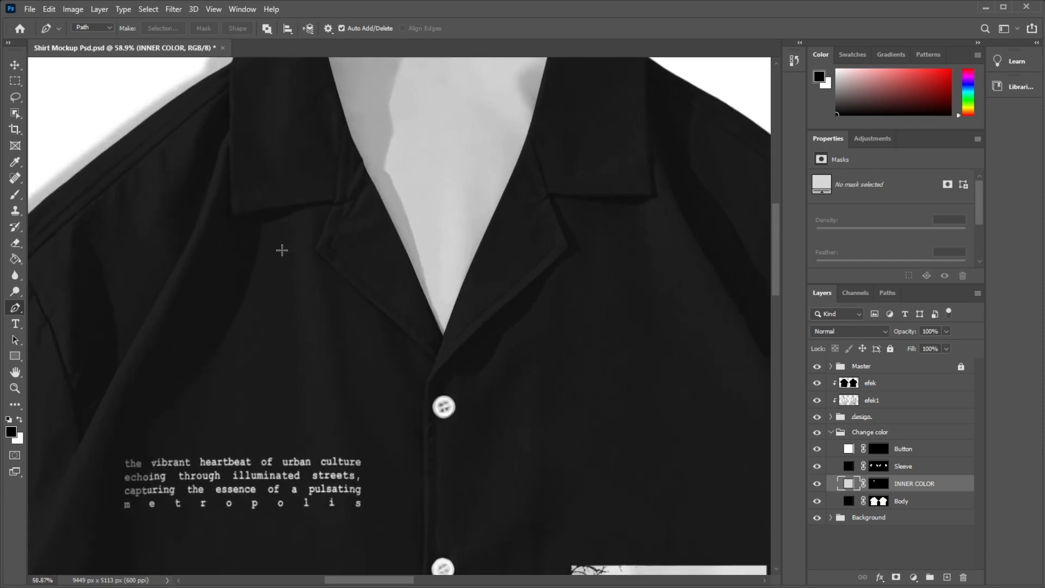
scroll(267, 191, "down", 2)
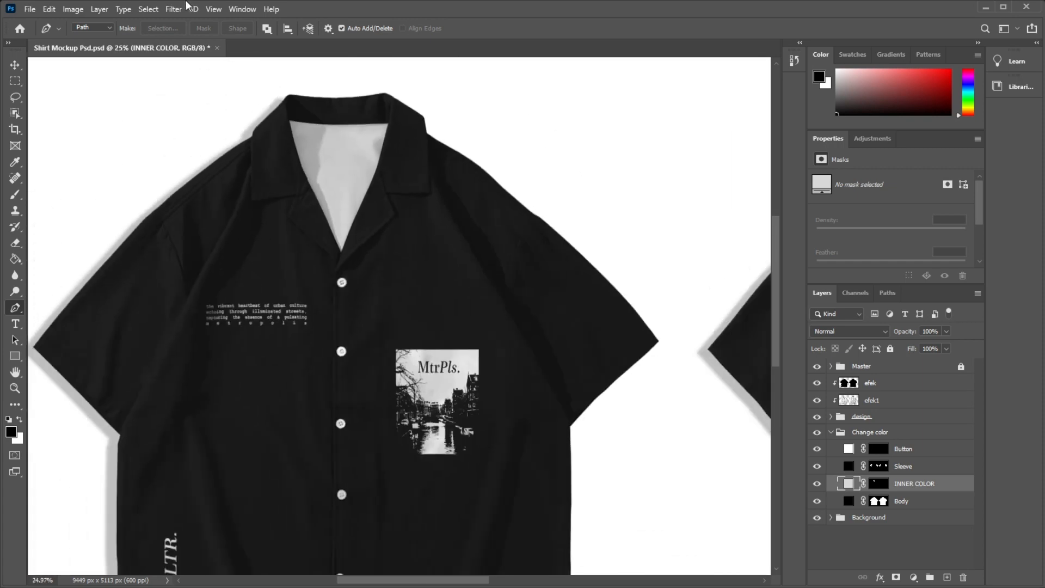
- Expand the Background group and switch the sdw layer off and on to compare the shirts with and without their shadow
left_click(831, 518)
scroll(384, 227, "down", 5)
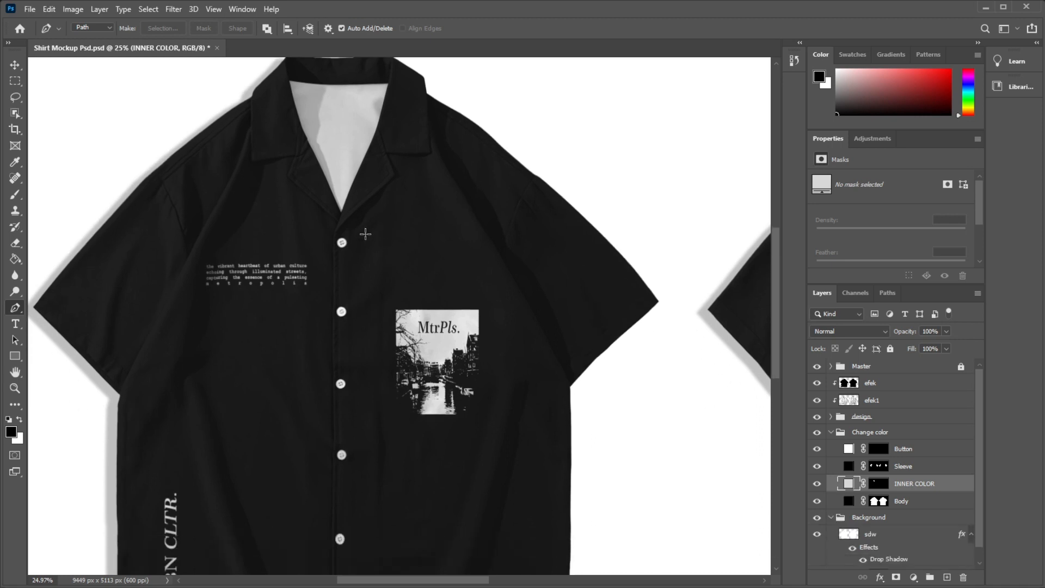
scroll(354, 287, "down", 2)
scroll(928, 527, "down", 1)
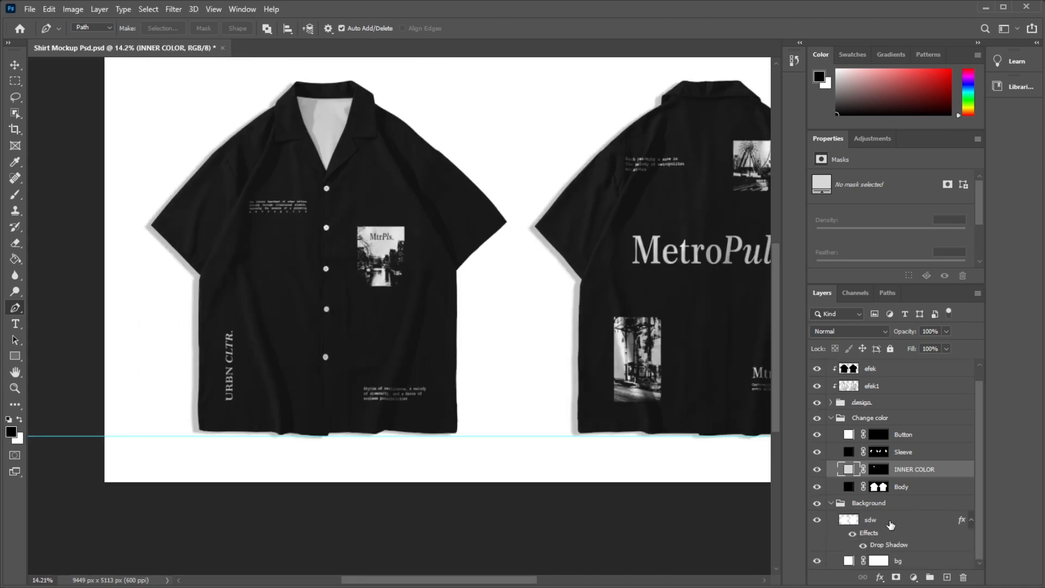
scroll(183, 199, "up", 2)
scroll(184, 198, "up", 1)
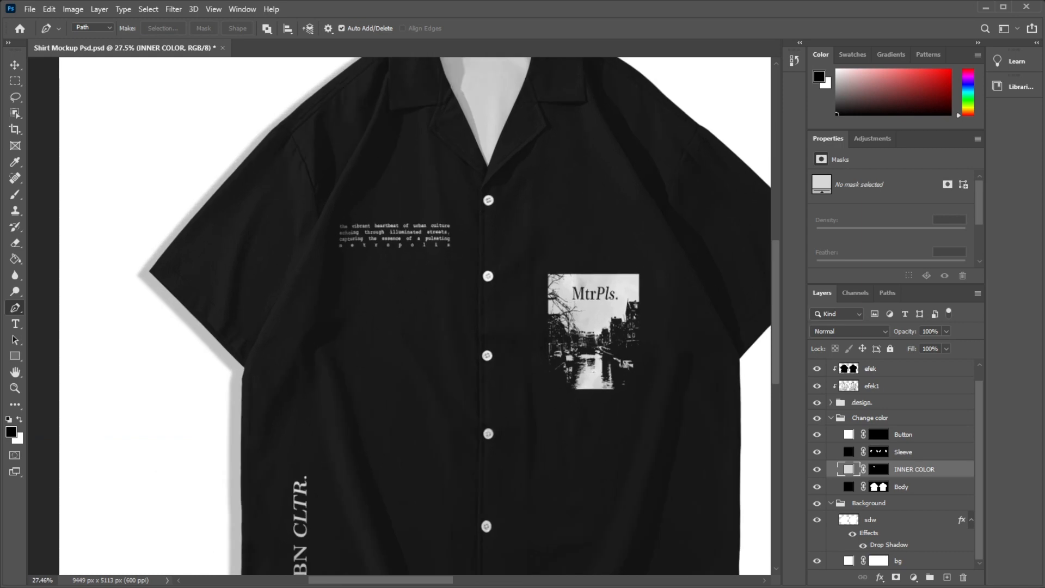
left_click(822, 524)
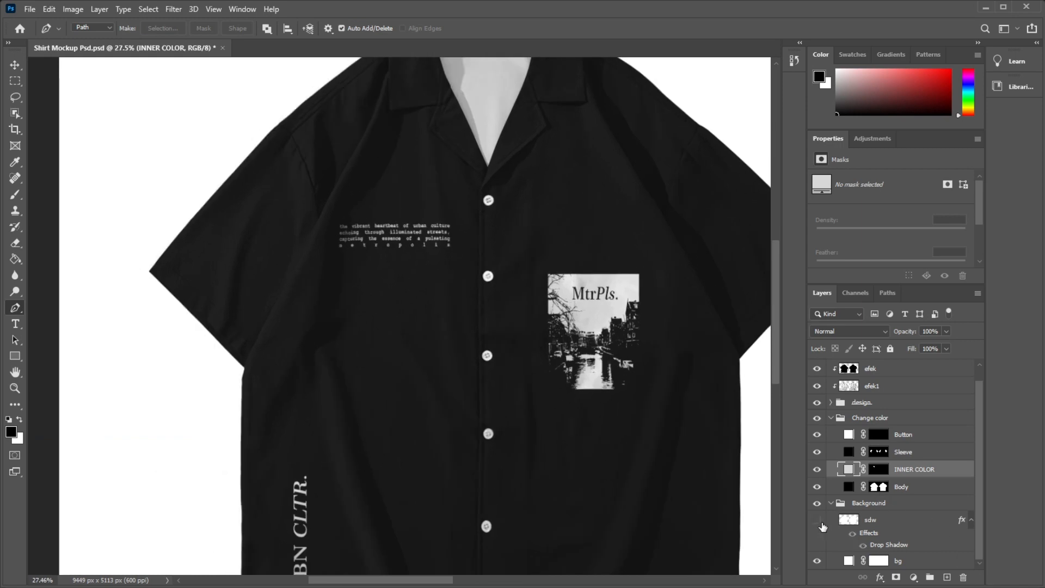
left_click(822, 523)
- Toggle the bg layer's visibility to compare both shirts on white and on transparency, leaving the layer hidden
left_click(818, 560)
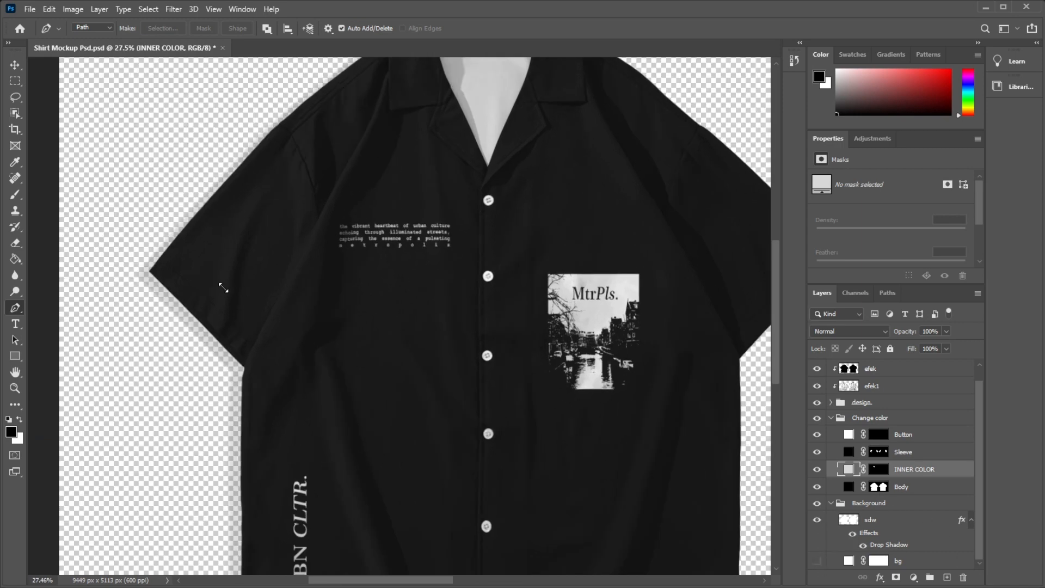
scroll(249, 304, "down", 5)
key("v")
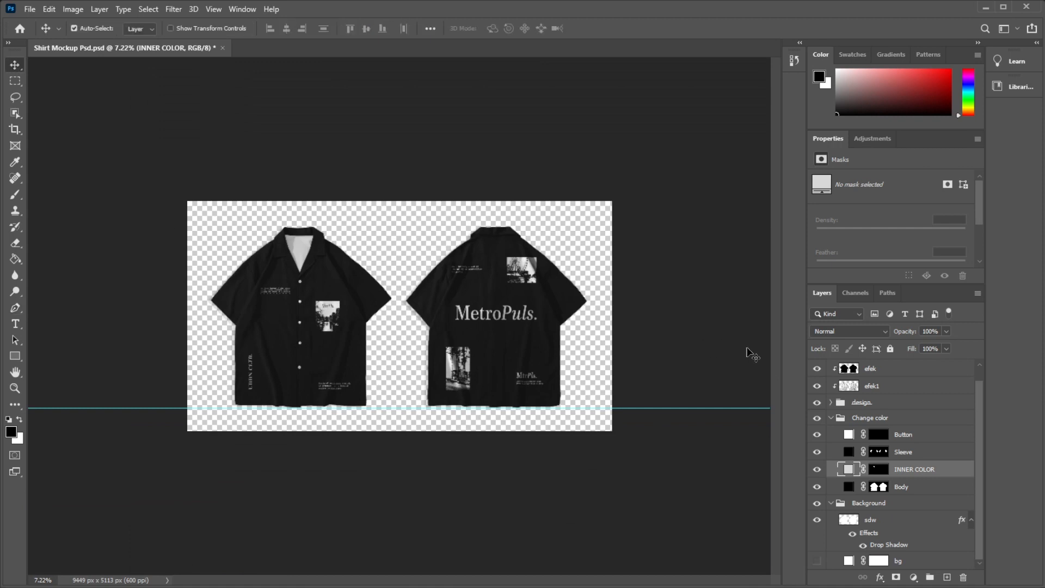
scroll(378, 321, "up", 1)
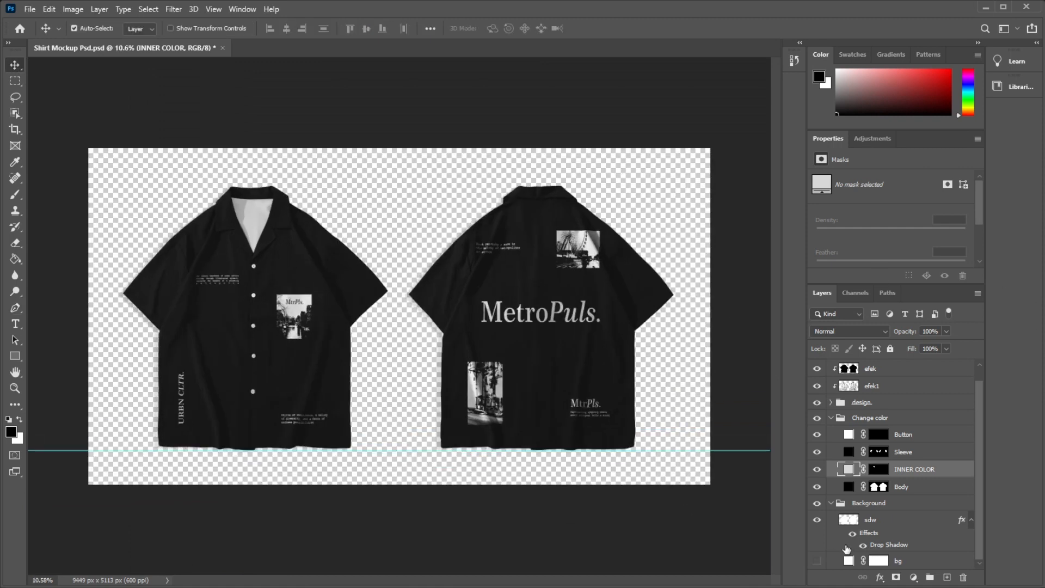
left_click(817, 561)
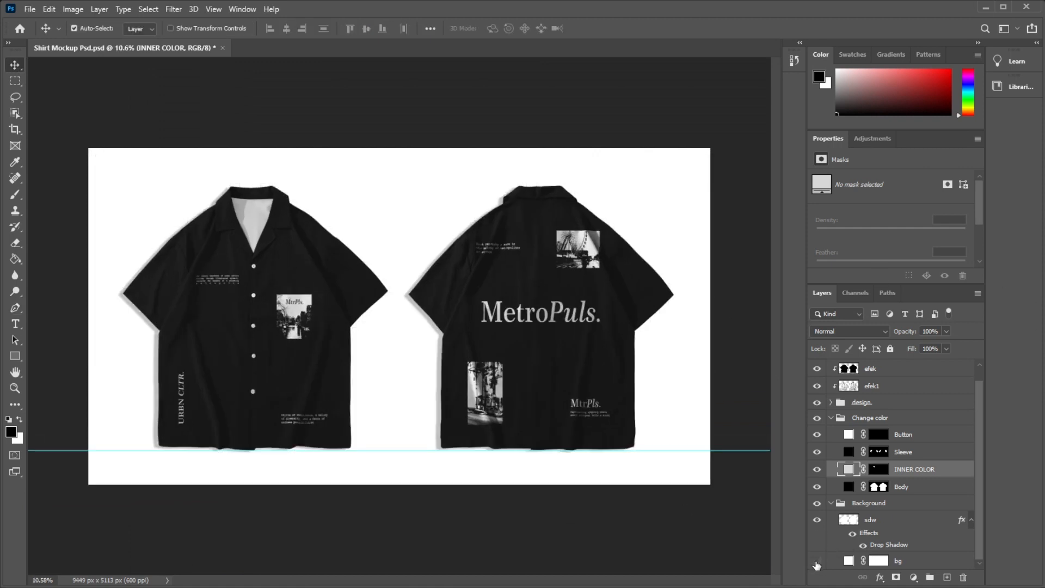
left_click(817, 562)
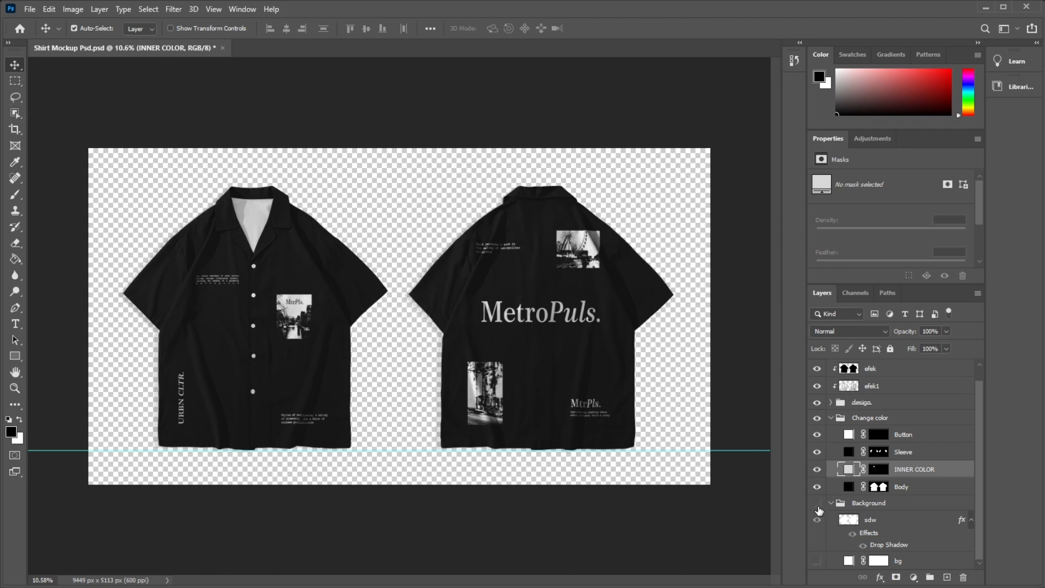
- Toggle the Background group and the sdw layer off and on to compare the shadow against the transparent canvas
left_click(818, 503)
left_click(818, 505)
left_click(818, 523)
left_click(817, 522)
left_click(817, 522)
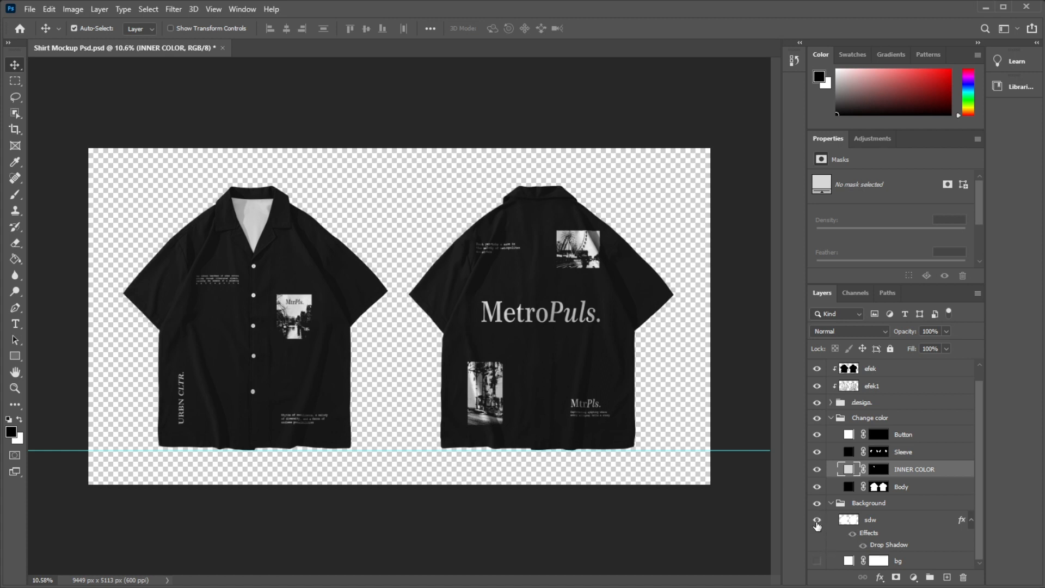
left_click(817, 522)
- Look at the sdw layer's Drop Shadow settings without changing them, and show the bg layer again
double_click(886, 546)
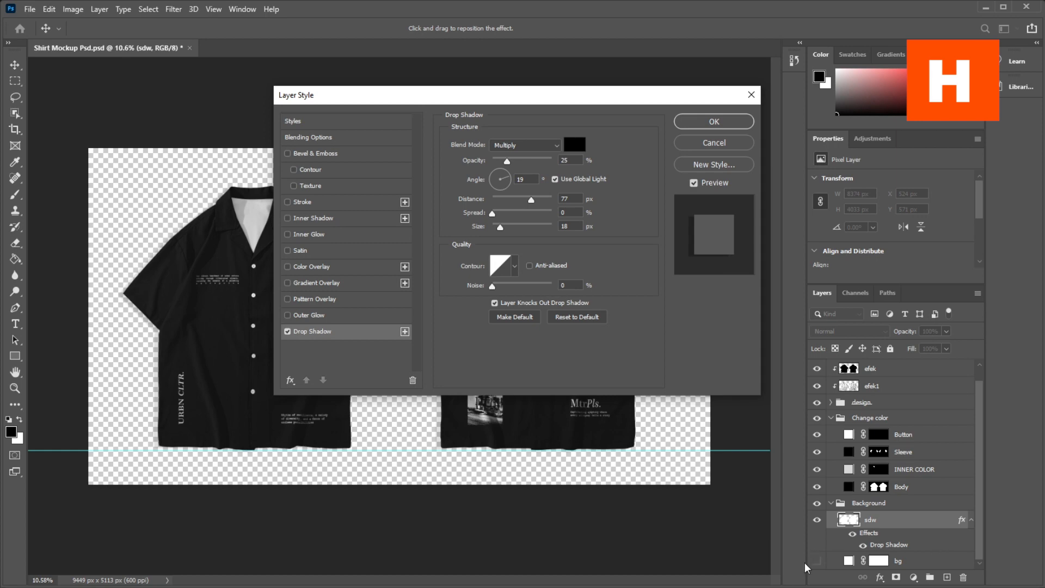
left_click(715, 142)
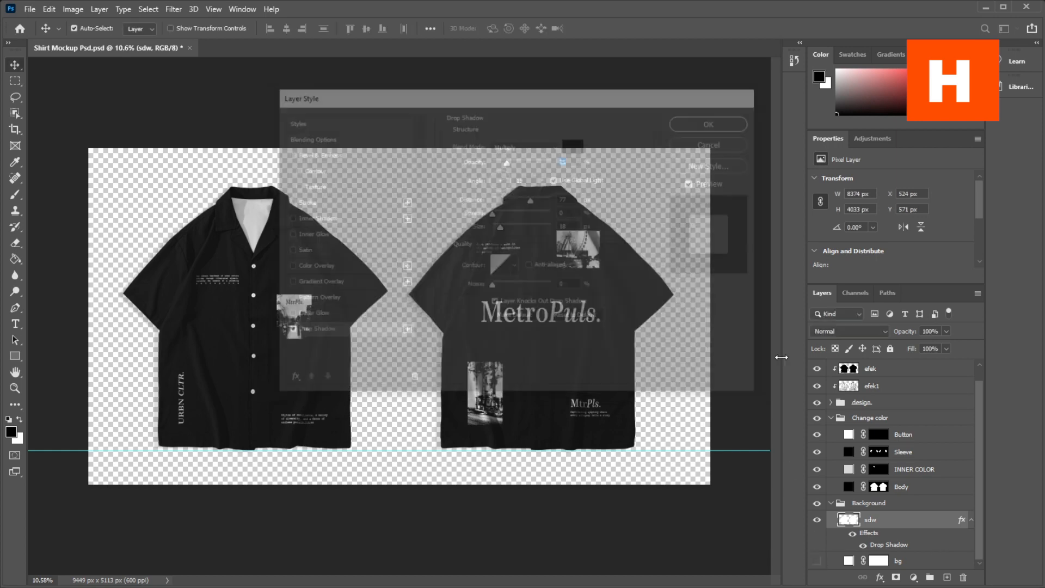
left_click(817, 561)
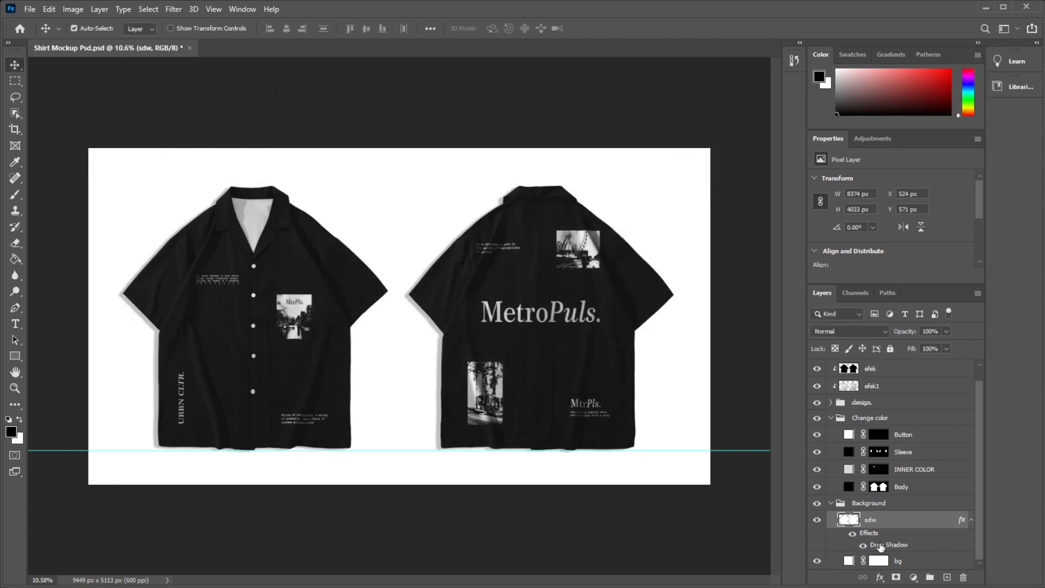
- Set the sdw layer's Drop Shadow distance to 45 px and size to 5 px, check the shirts' edges, and collapse the Background group
double_click(881, 545)
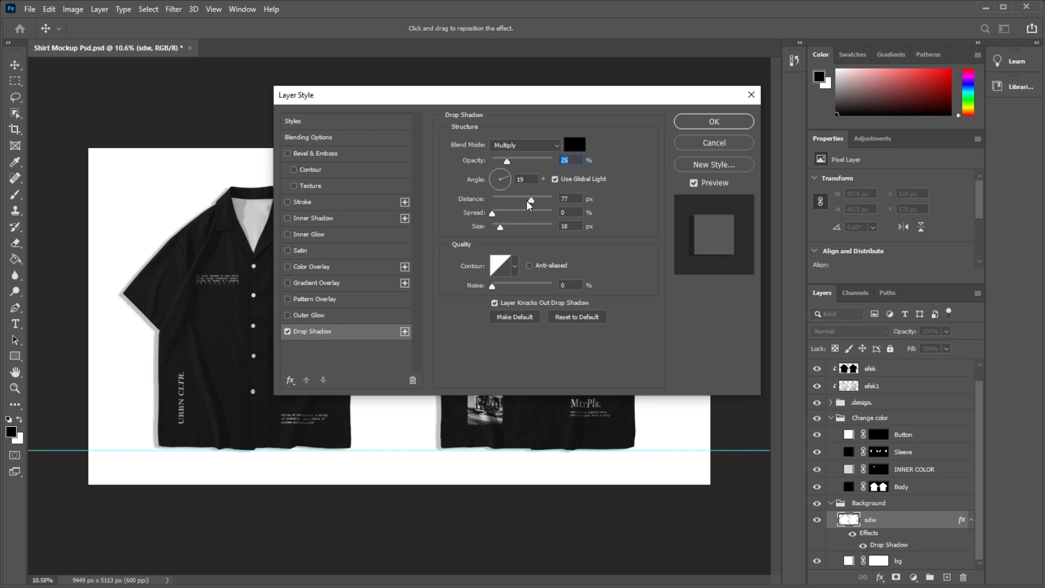
left_click_drag(530, 201, 498, 228)
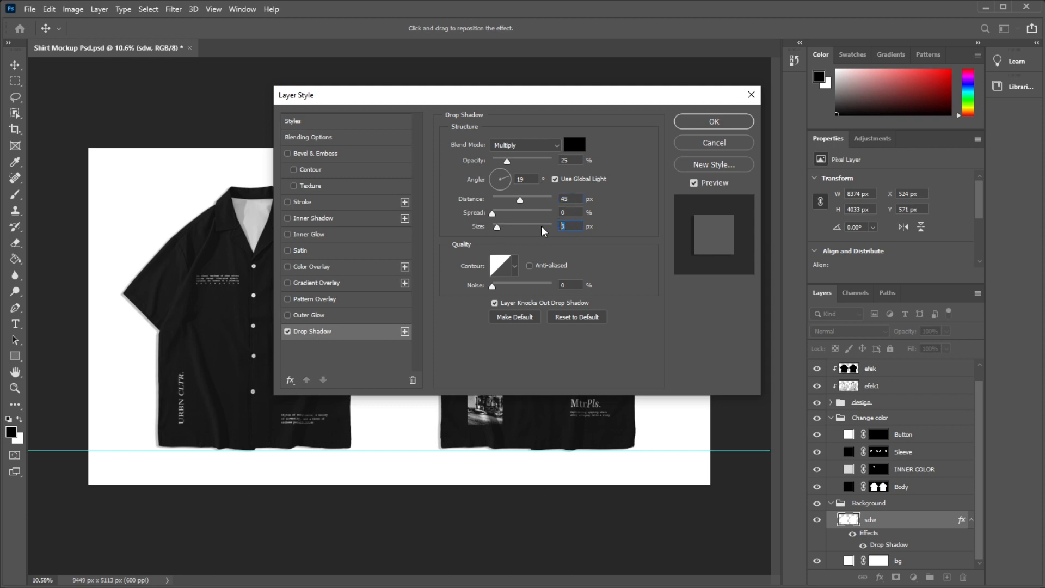
type("5")
left_click(690, 127)
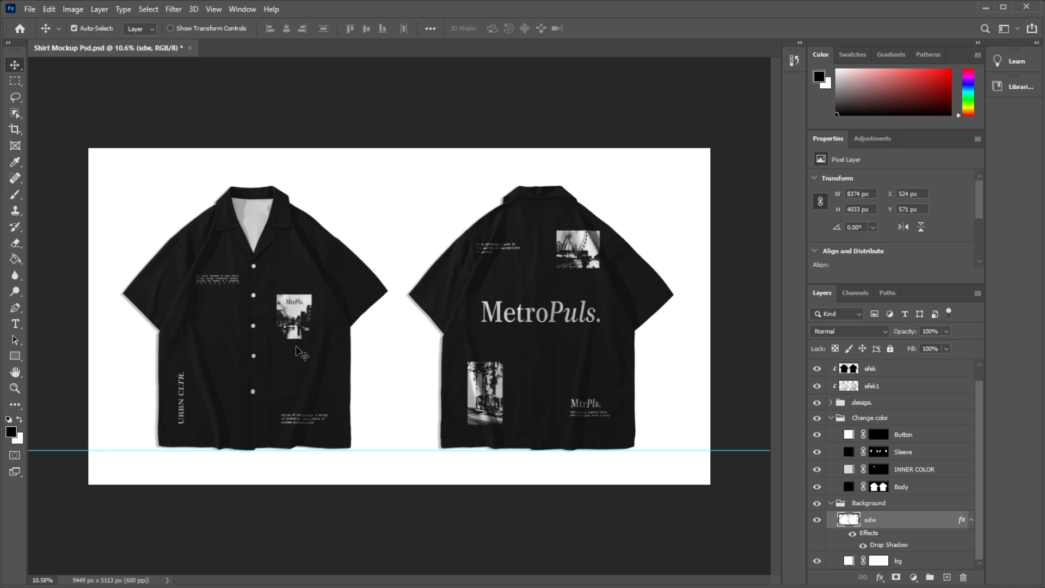
scroll(414, 338, "up", 5)
scroll(419, 326, "down", 6)
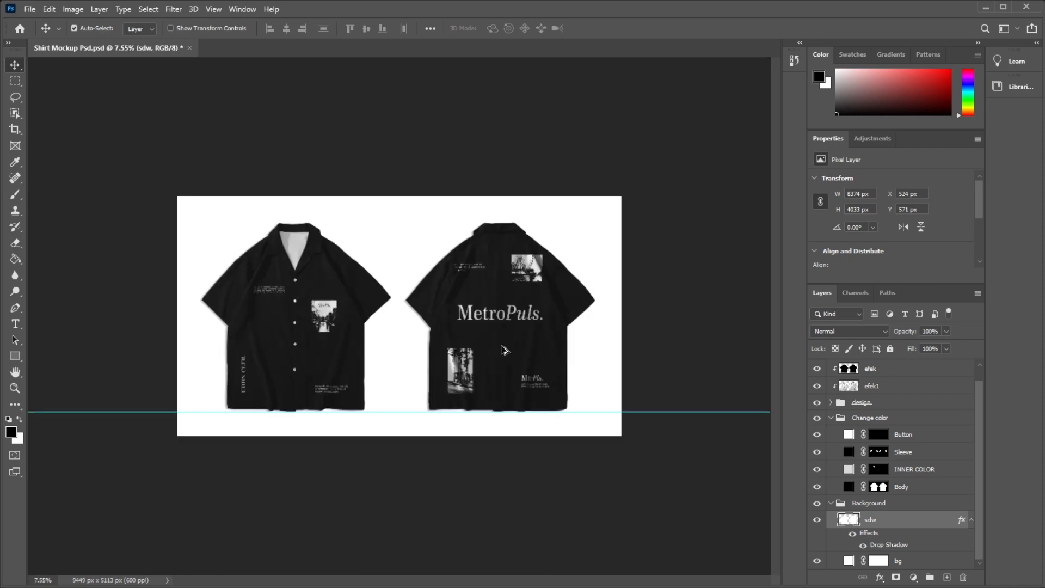
scroll(454, 291, "up", 4)
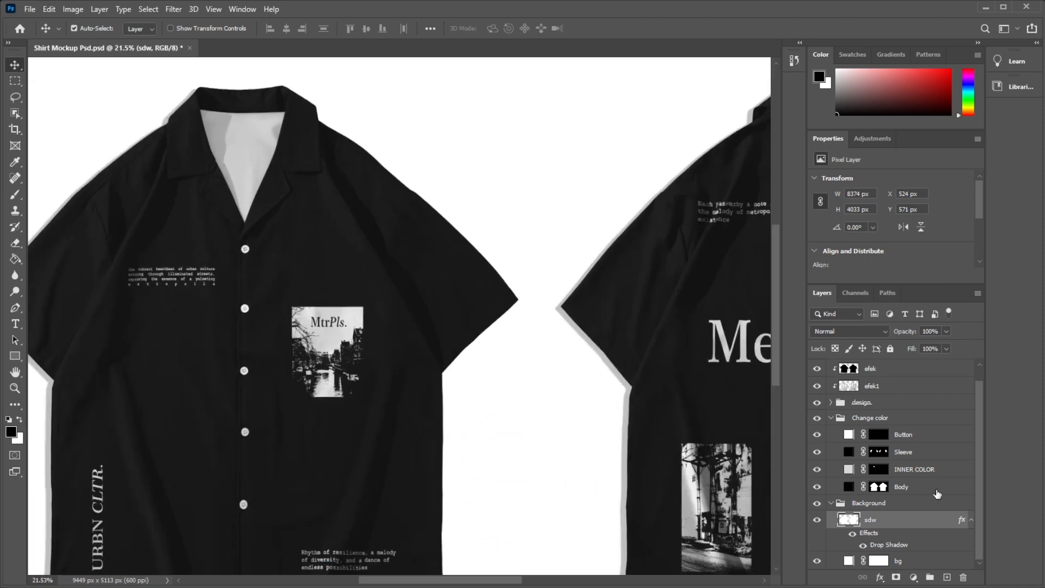
left_click(832, 505)
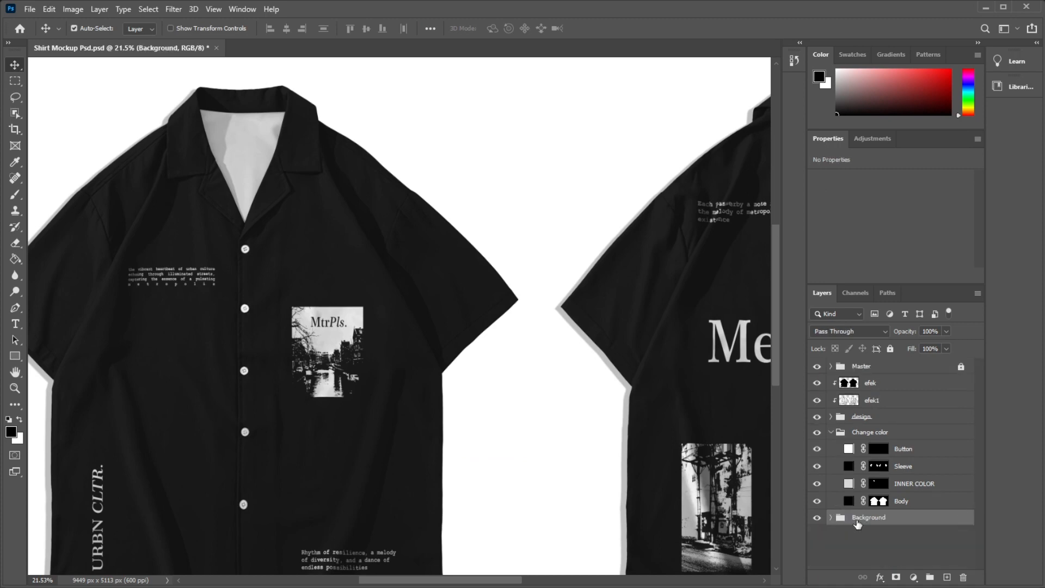
- Examine the front and back shirts as a whole and up close, checking the artwork, buttons, folds and shadows
scroll(300, 325, "down", 2)
scroll(300, 325, "down", 2)
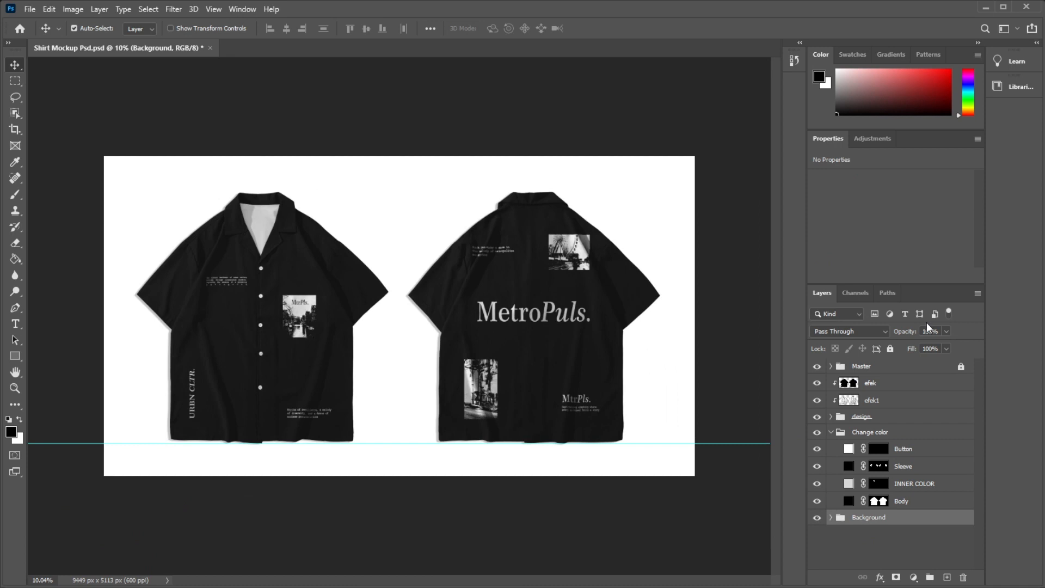
scroll(411, 333, "down", 2)
scroll(271, 383, "up", 4)
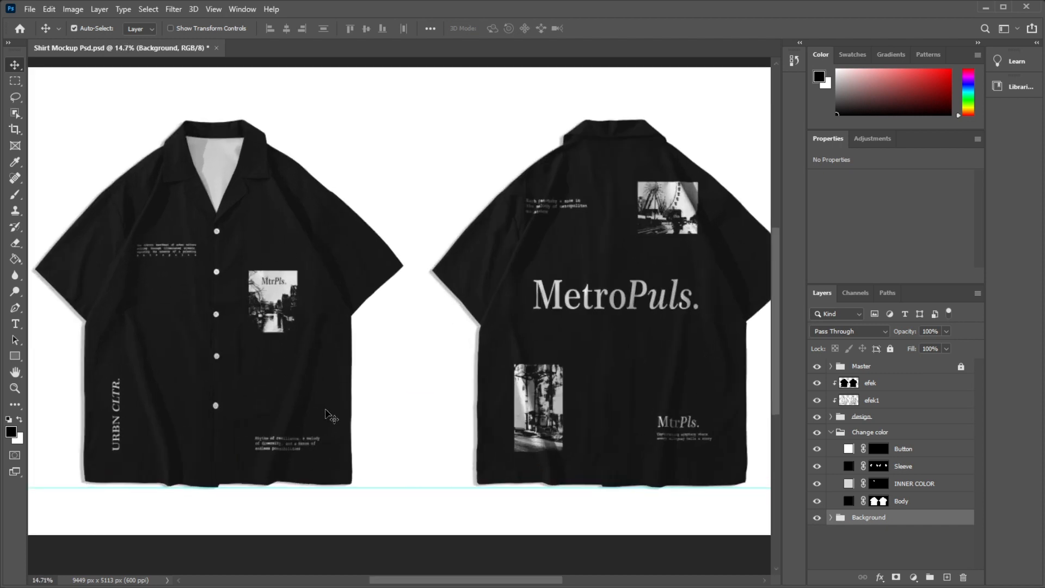
scroll(591, 322, "down", 1)
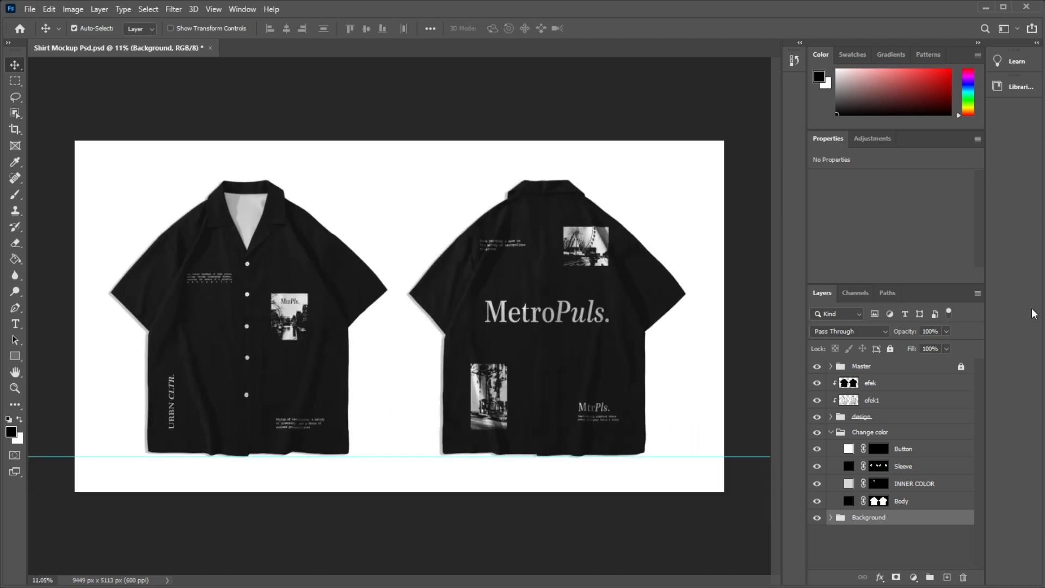
scroll(240, 397, "up", 1)
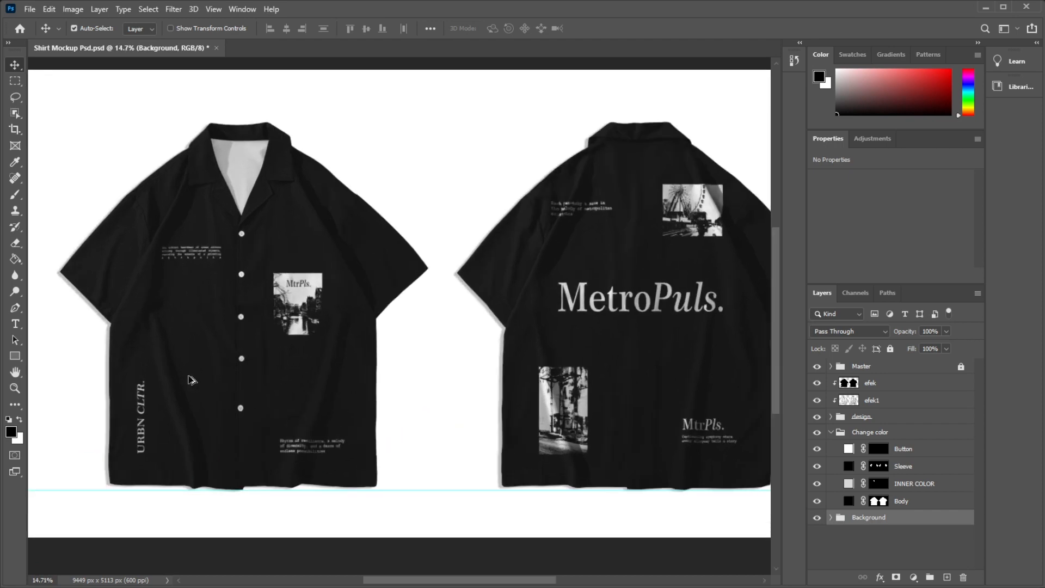
scroll(242, 234, "up", 2)
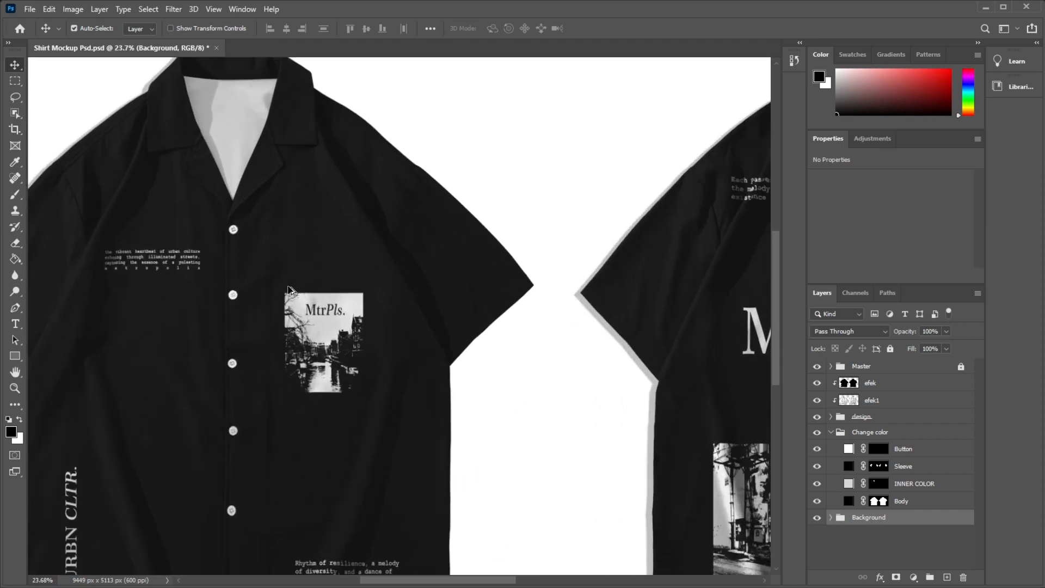
scroll(290, 290, "down", 2)
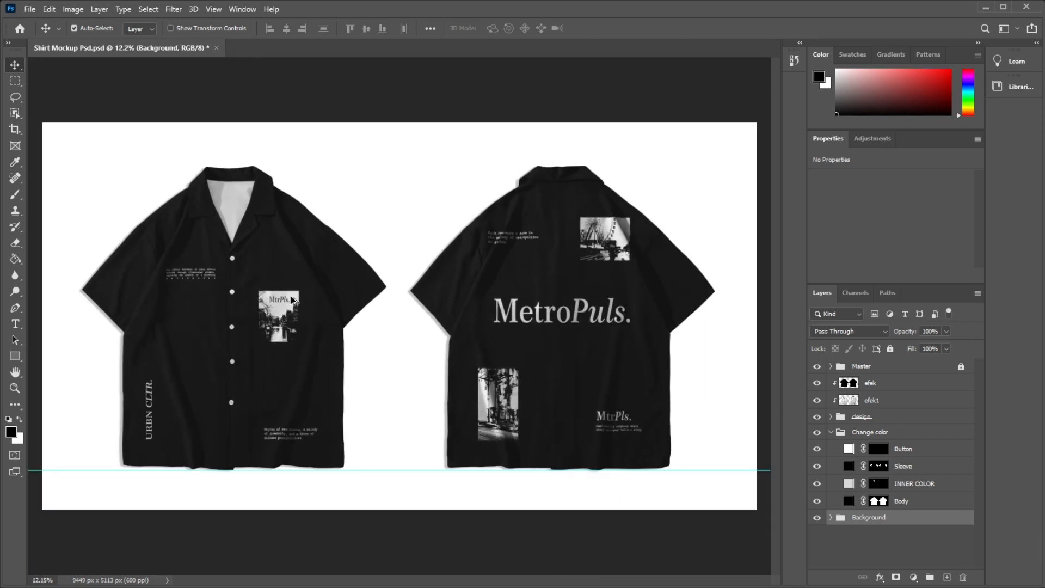
scroll(261, 237, "up", 3)
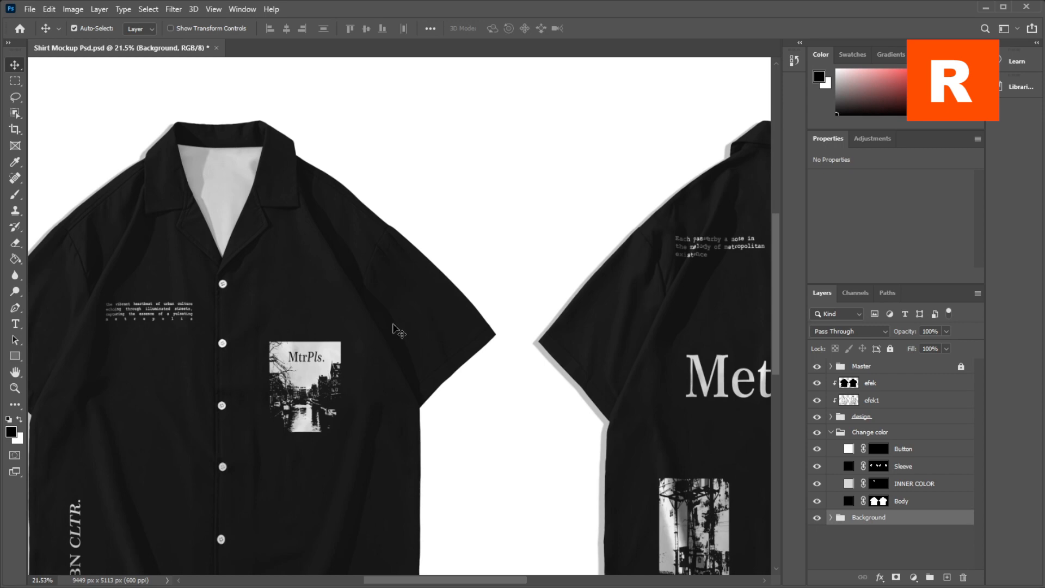
scroll(400, 331, "down", 3)
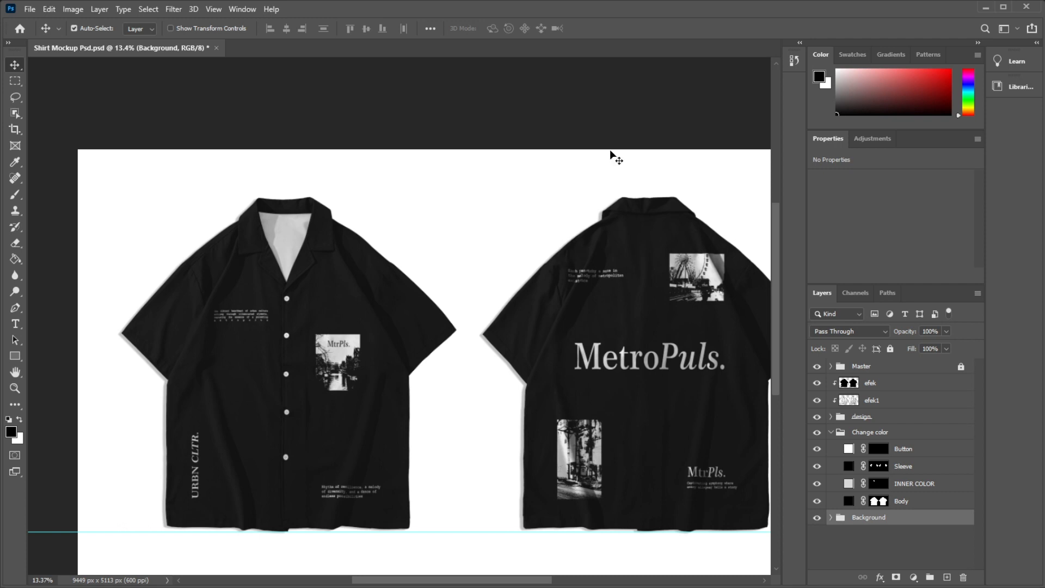
scroll(351, 350, "up", 2)
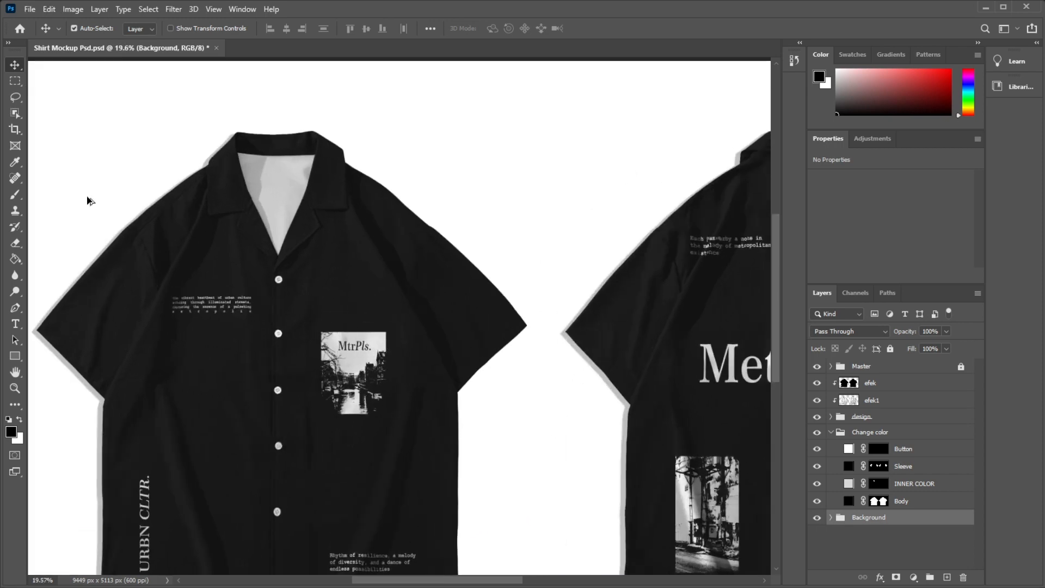
scroll(67, 217, "down", 3)
scroll(181, 289, "up", 4)
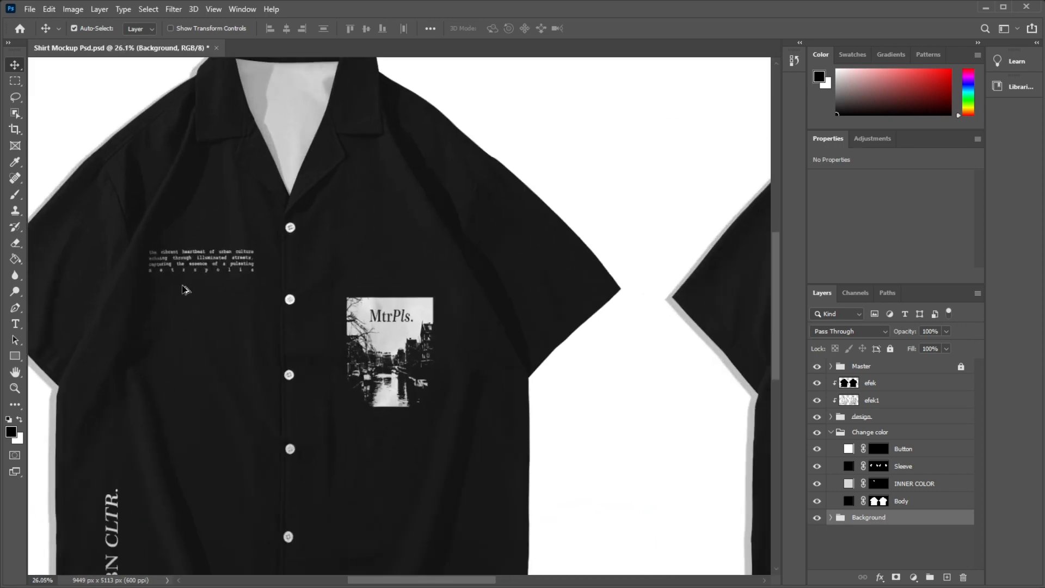
scroll(155, 257, "down", 3)
scroll(38, 265, "down", 5)
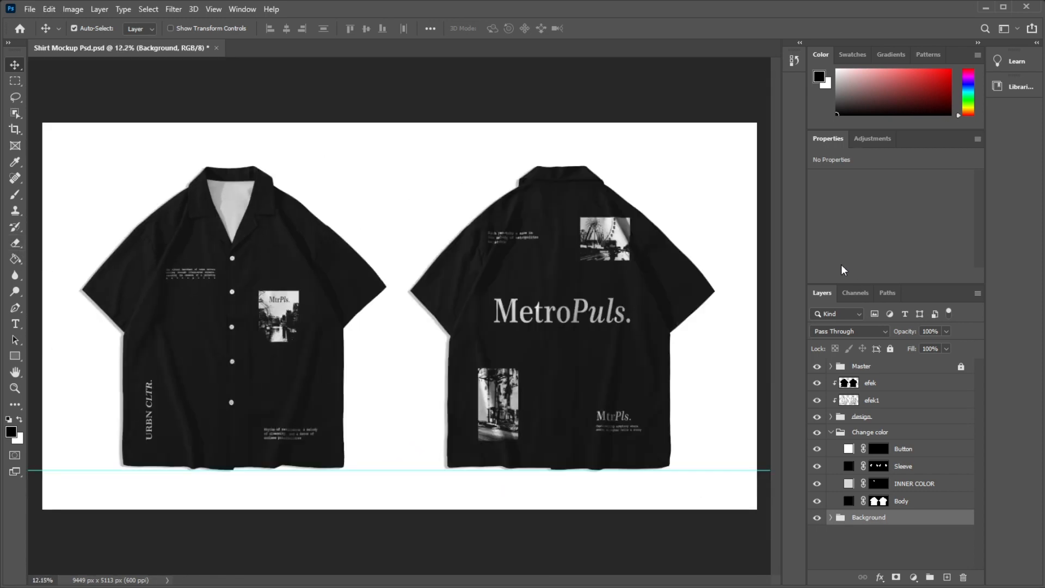
scroll(729, 272, "up", 1)
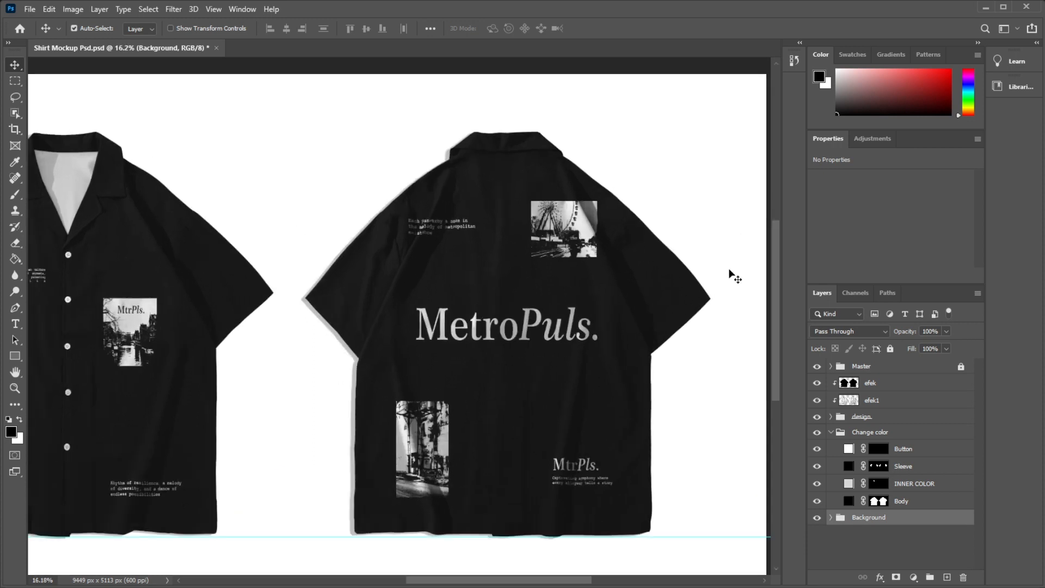